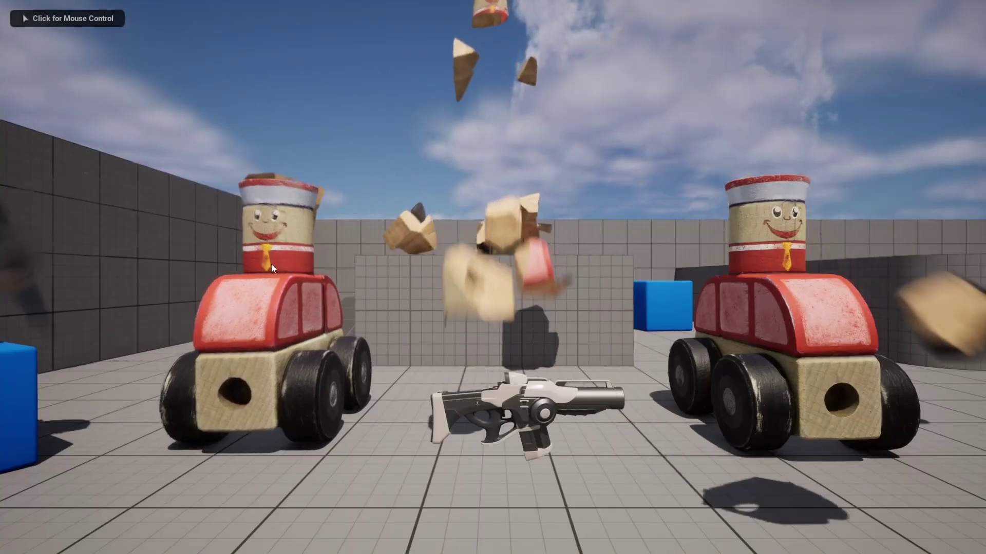
{"action": "left_click", "coordinate": [279, 306]}
{"action": "key", "text": "w"}
{"action": "left_click", "coordinate": [493, 277]}
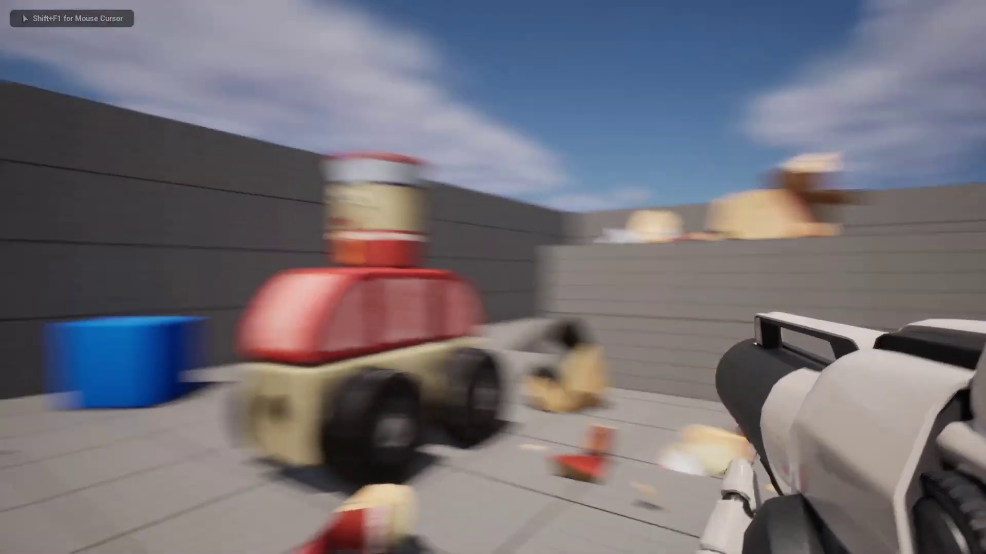
{"action": "left_click", "coordinate": [493, 277]}
{"action": "left_click", "coordinate": [493, 278]}
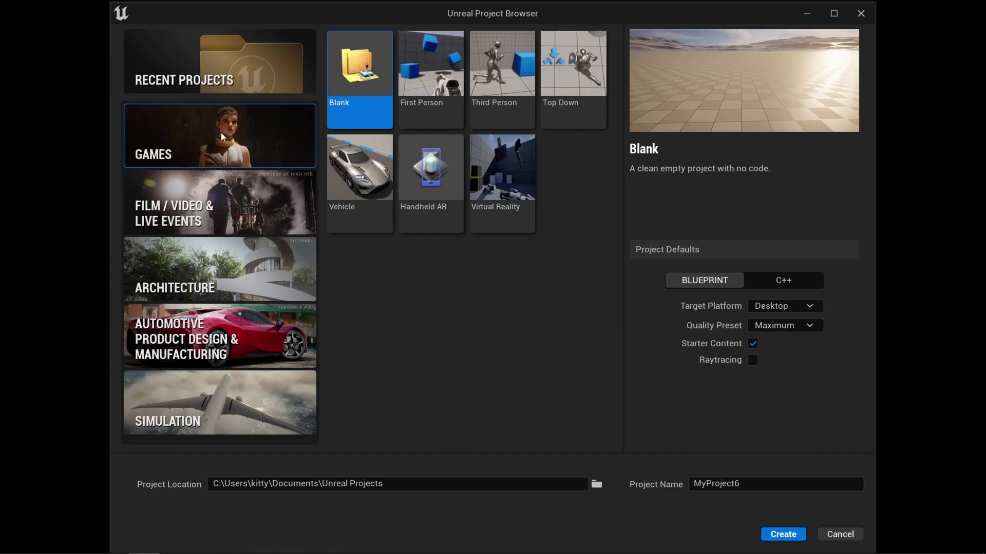
- Create a games project named DestroyItems from the First Person template and dismiss the new-plugins notification
{"action": "left_click", "coordinate": [431, 82]}
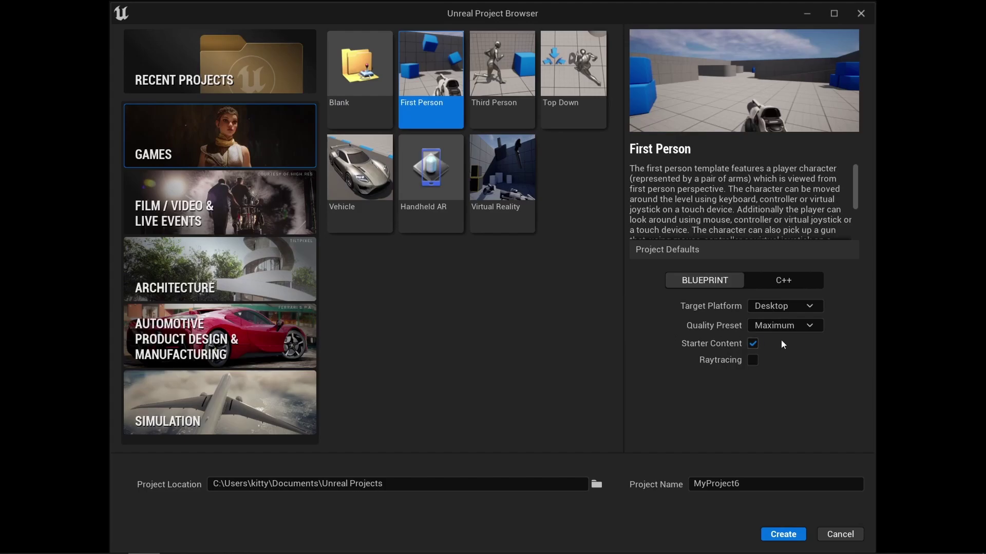
{"action": "double_click", "coordinate": [730, 485]}
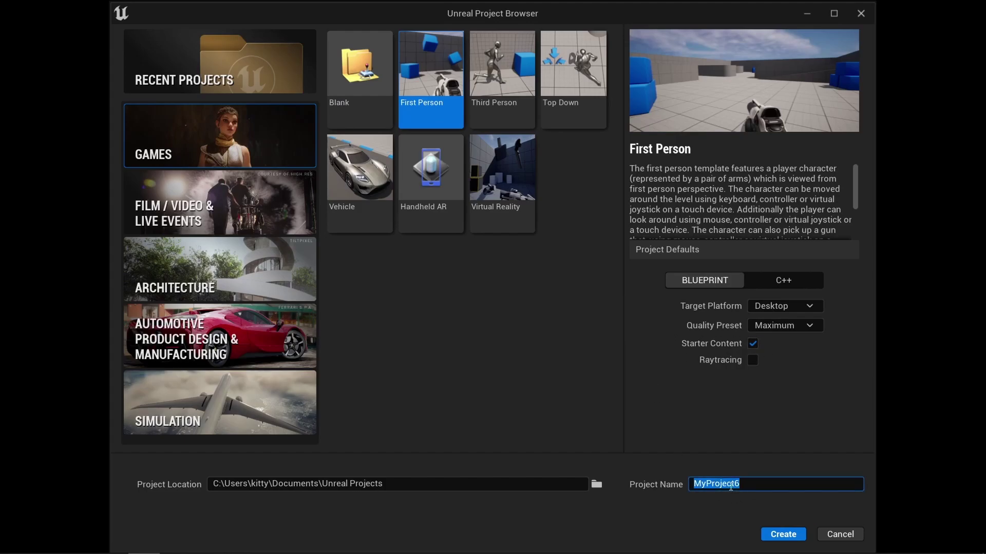
{"action": "type", "text": "DestroyItems"}
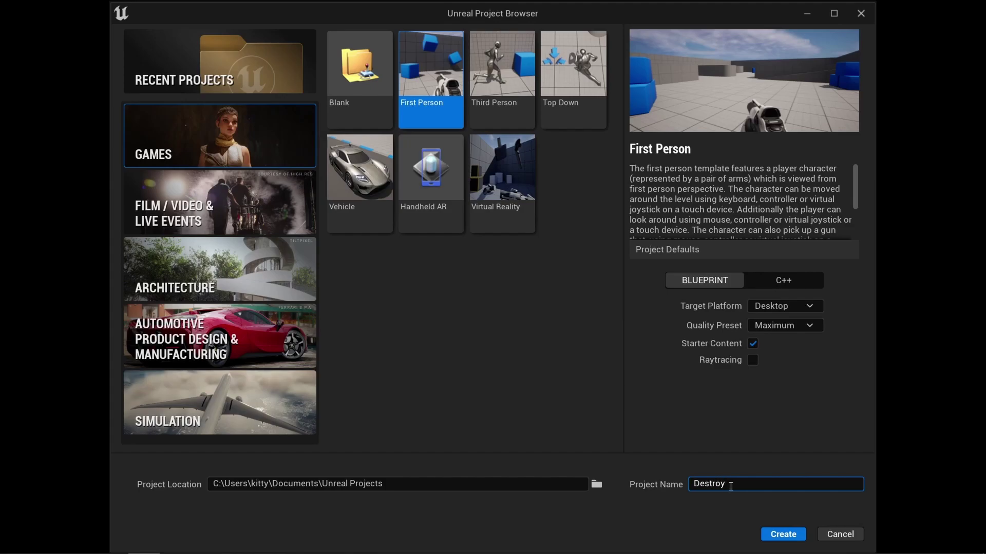
{"action": "left_click", "coordinate": [780, 533]}
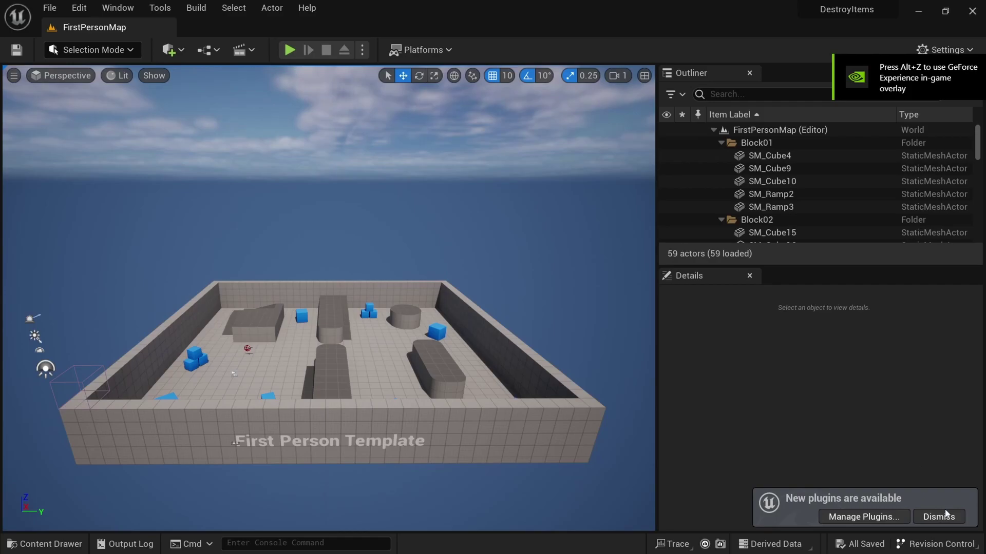
{"action": "left_click", "coordinate": [945, 515]}
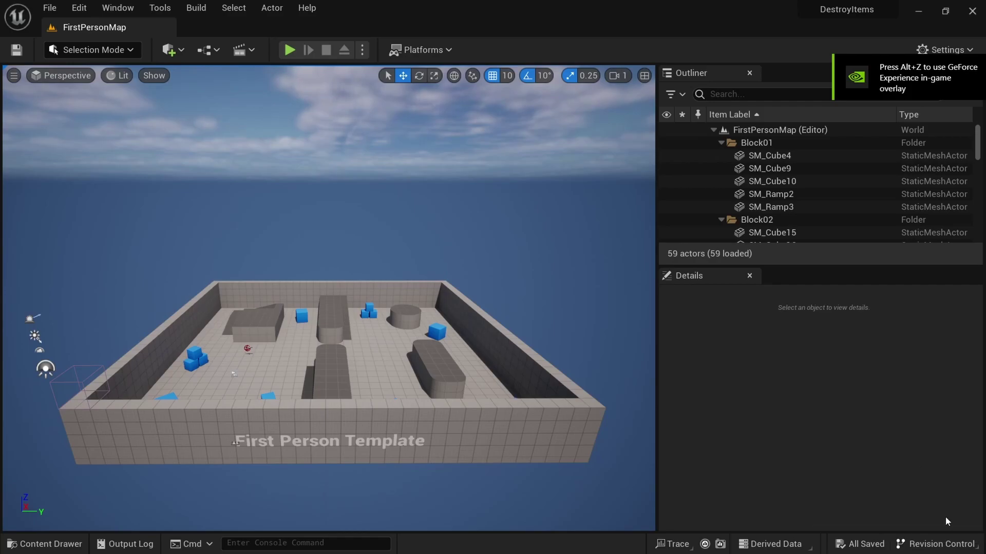
- Add the Toy Car 3D asset from Quixel Bridge to the project at High Quality and return to FirstPersonMap
{"action": "left_click", "coordinate": [45, 544]}
{"action": "right_click", "coordinate": [504, 450]}
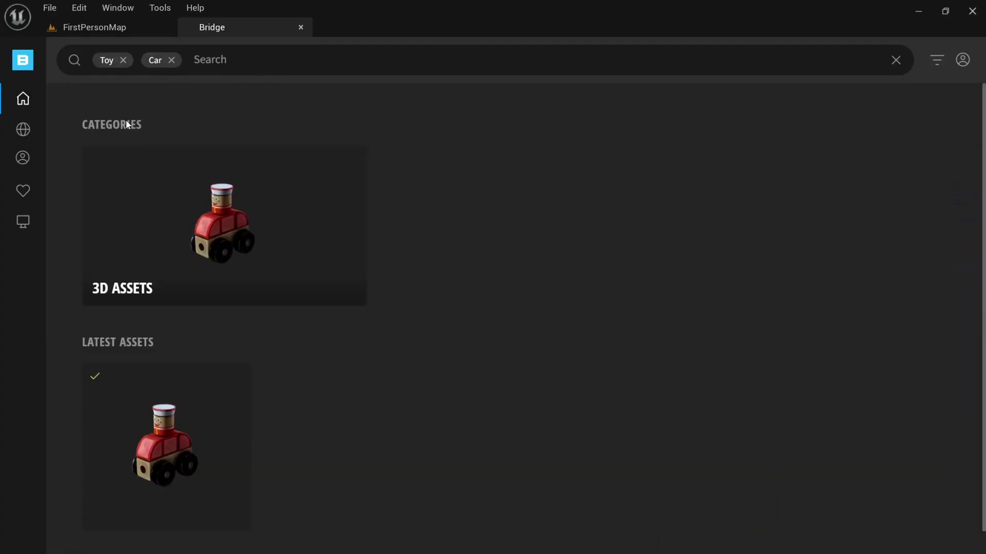
{"action": "left_click", "coordinate": [147, 400]}
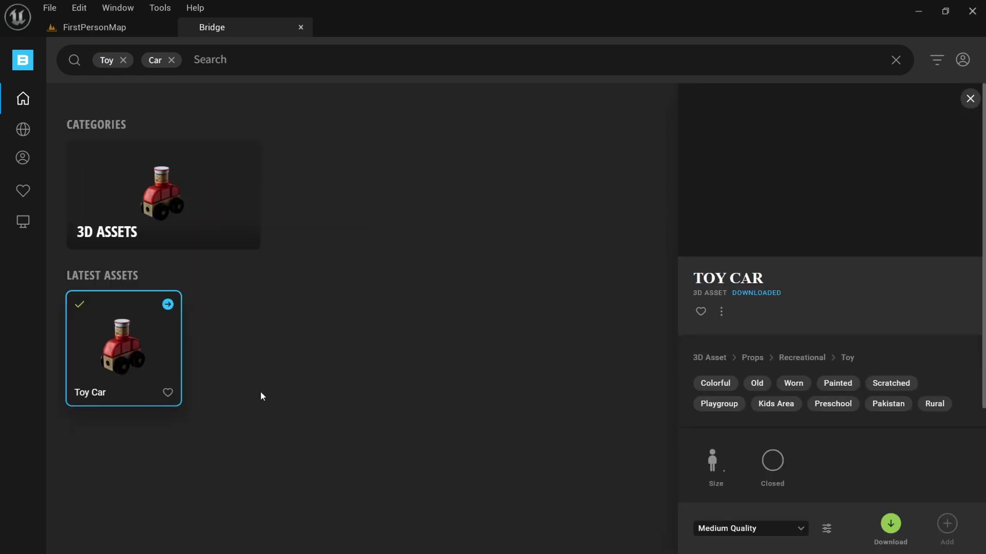
{"action": "left_click", "coordinate": [732, 534]}
{"action": "left_click", "coordinate": [726, 506]}
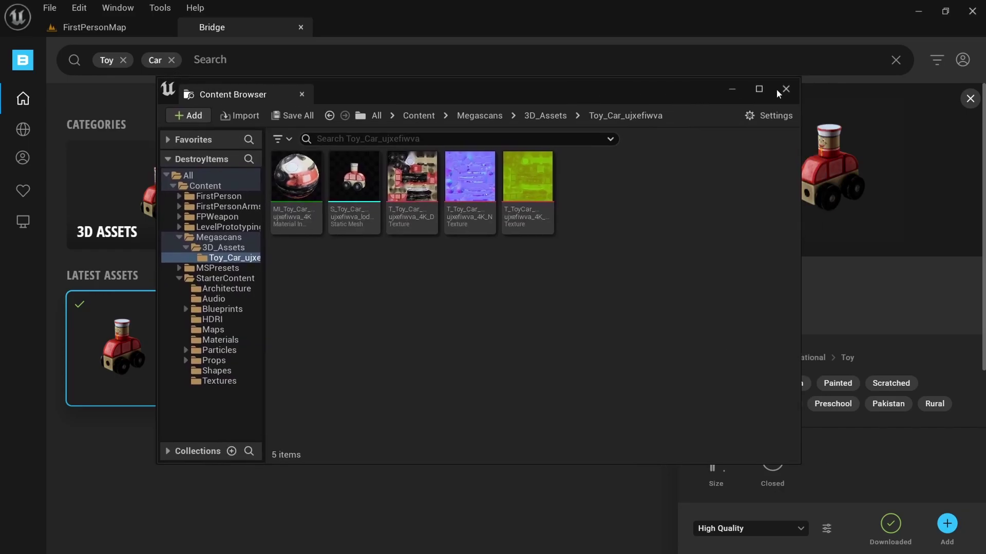
{"action": "left_click", "coordinate": [785, 89]}
{"action": "left_click", "coordinate": [129, 27]}
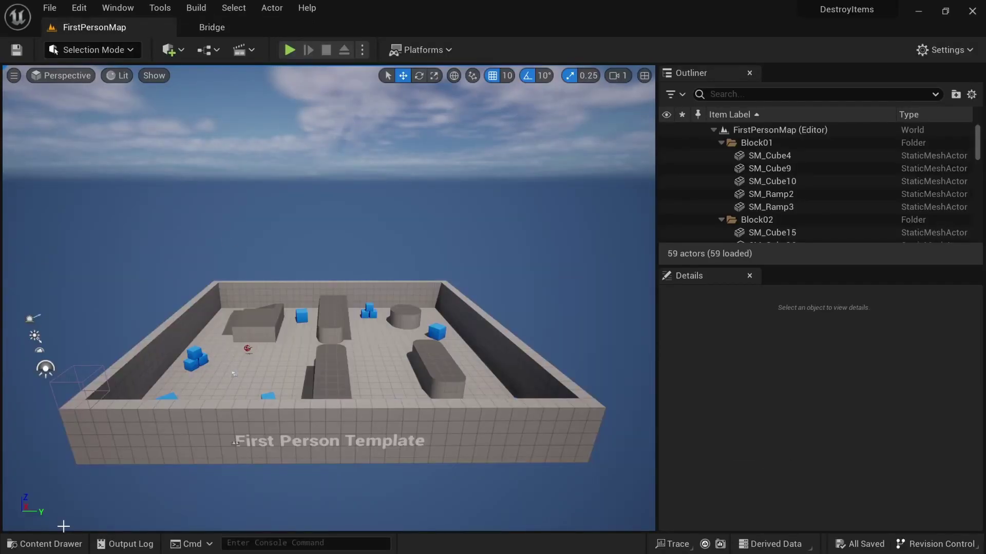
- Place the toy car static mesh from the Megascans 3D_Assets folder on the level floor at about X 1600, Y 1200
{"action": "left_click", "coordinate": [62, 543]}
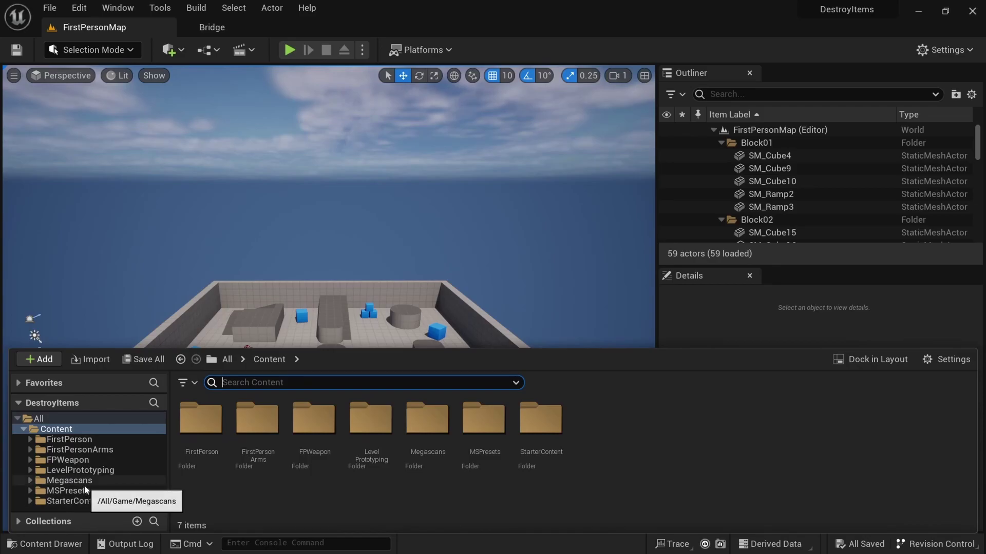
{"action": "left_click", "coordinate": [69, 481]}
{"action": "left_click", "coordinate": [206, 419]}
{"action": "double_click", "coordinate": [206, 420]}
{"action": "double_click", "coordinate": [206, 419]}
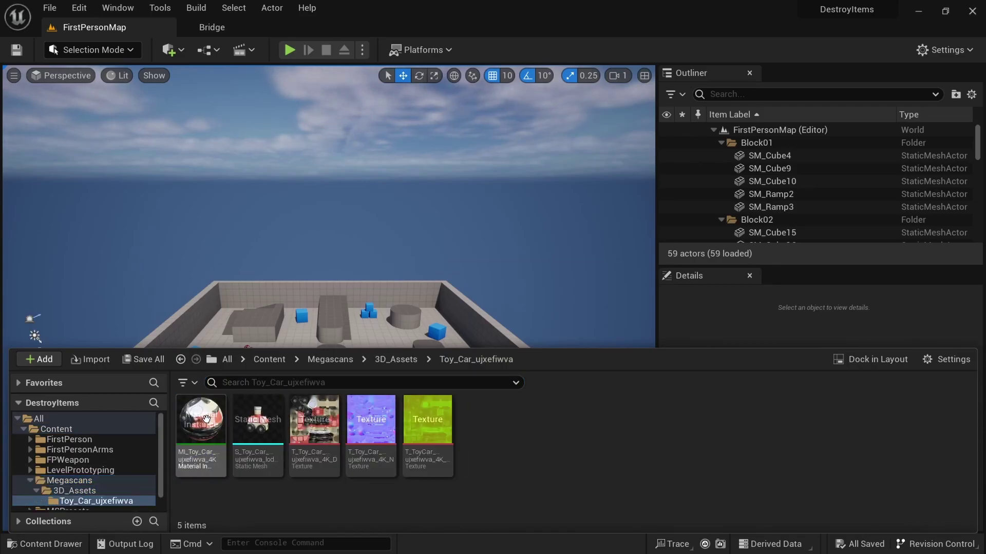
{"action": "left_click_drag", "start_coordinate": [202, 418], "coordinate": [299, 349]}
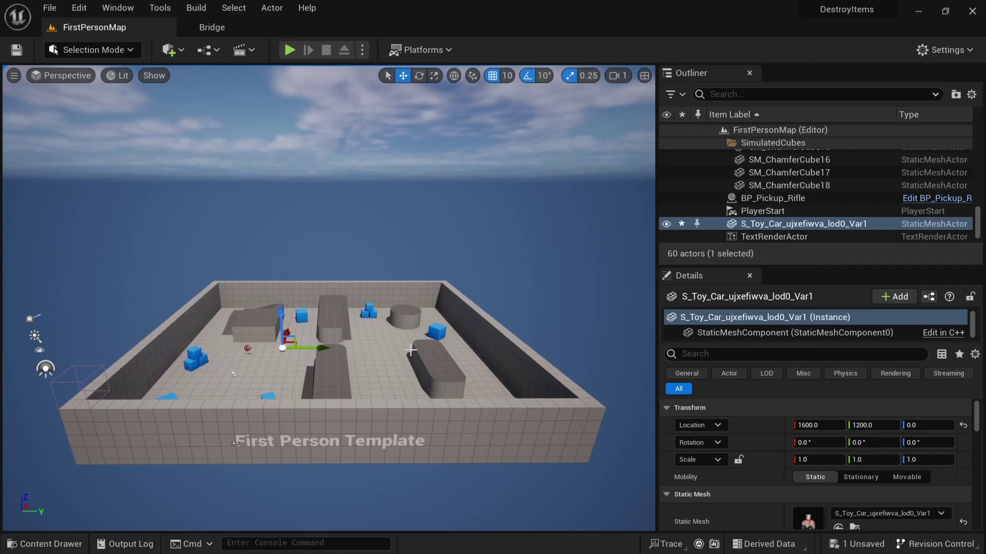
- Lock the toy car's scale proportions and set its scale to 20 on all axes
{"action": "key", "text": "f"}
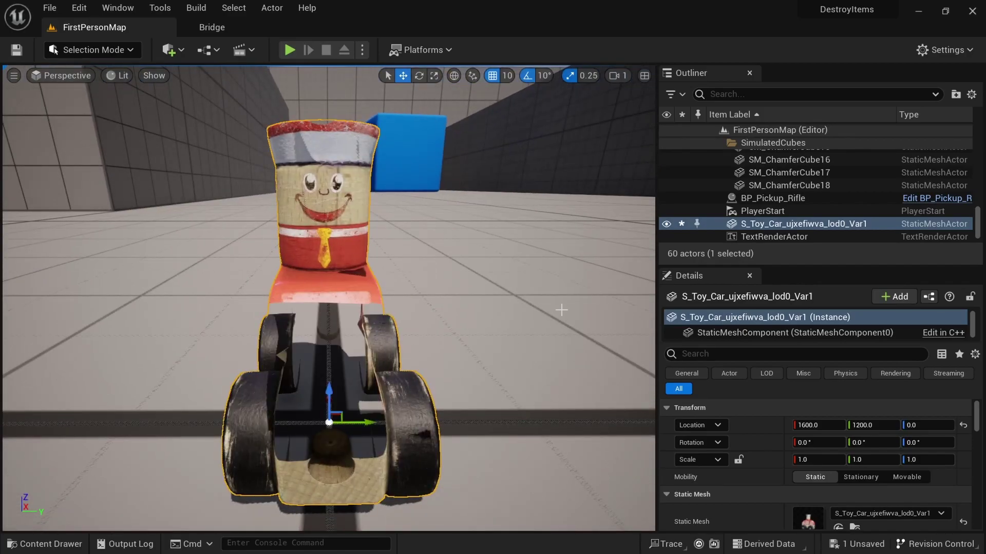
{"action": "key", "text": "s"}
{"action": "right_click_drag", "start_coordinate": [561, 310], "coordinate": [458, 353]}
{"action": "key", "text": "w"}
{"action": "key", "text": "s"}
{"action": "key", "text": "w"}
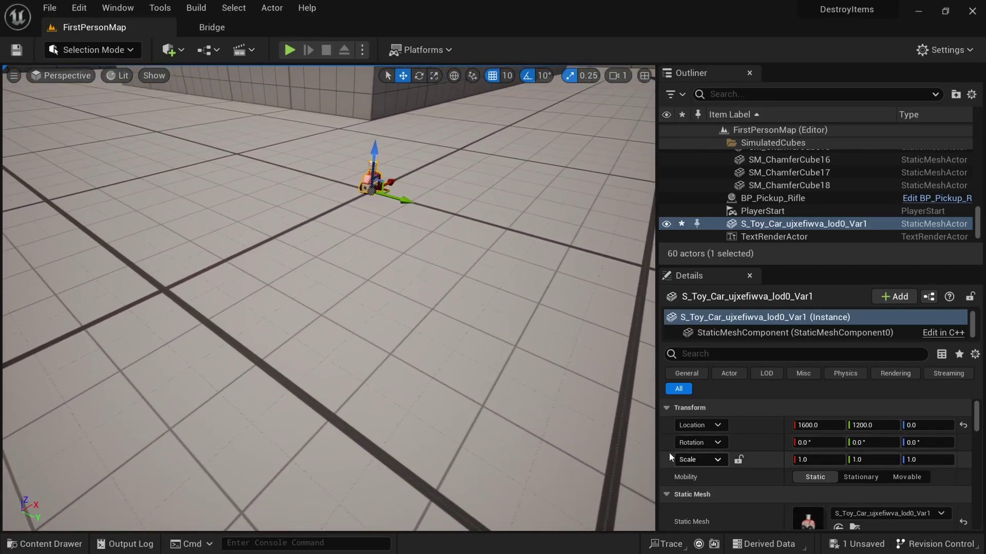
{"action": "left_click", "coordinate": [738, 459]}
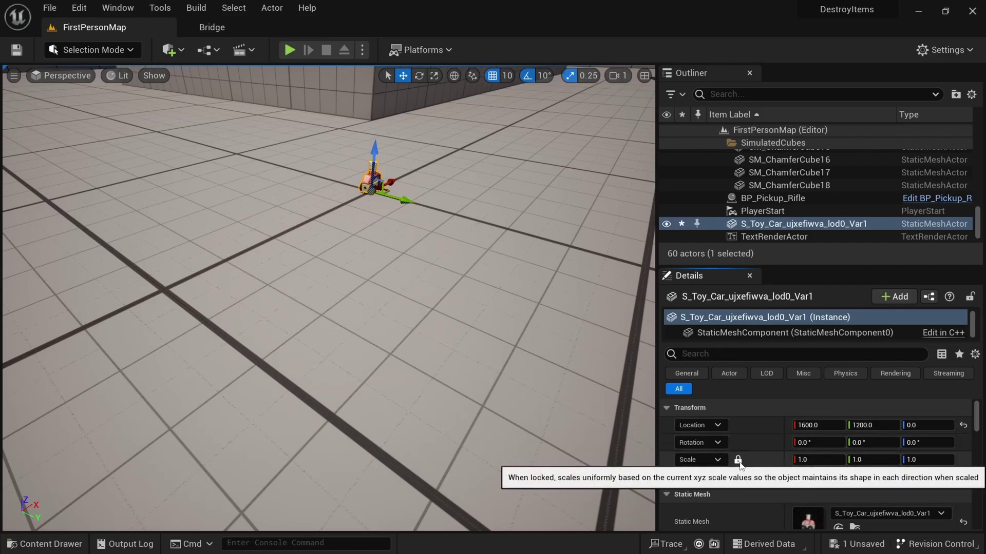
{"action": "left_click", "coordinate": [809, 460]}
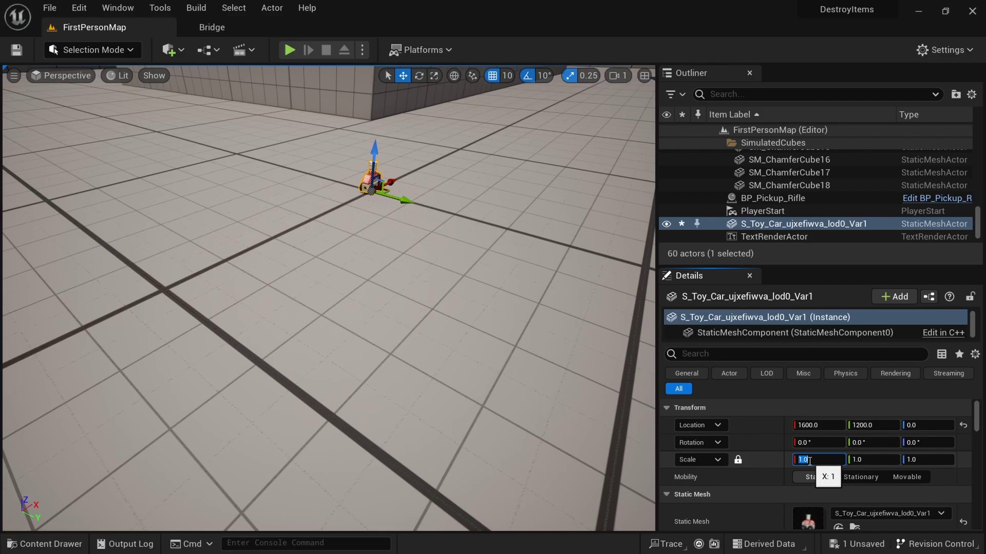
{"action": "type", "text": "20"}
{"action": "key", "text": "Return"}
- Switch to Fracture Mode and create a geometry collection named ToyCarCollection from the toy car in the Content folder
{"action": "right_click_drag", "start_coordinate": [503, 380], "coordinate": [565, 331]}
{"action": "key", "text": "s"}
{"action": "key", "text": "a"}
{"action": "key", "text": "w"}
{"action": "key", "text": "e"}
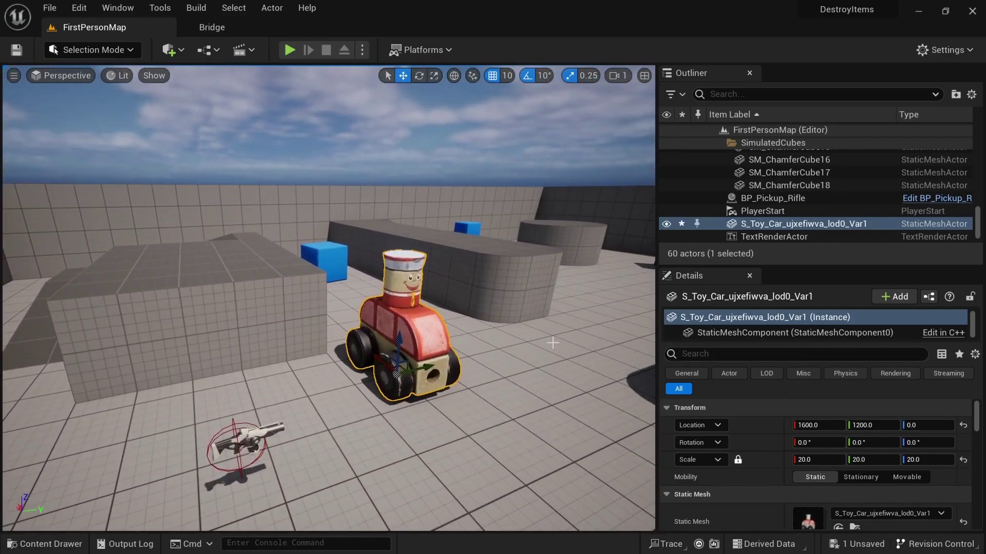
{"action": "left_click", "coordinate": [101, 50]}
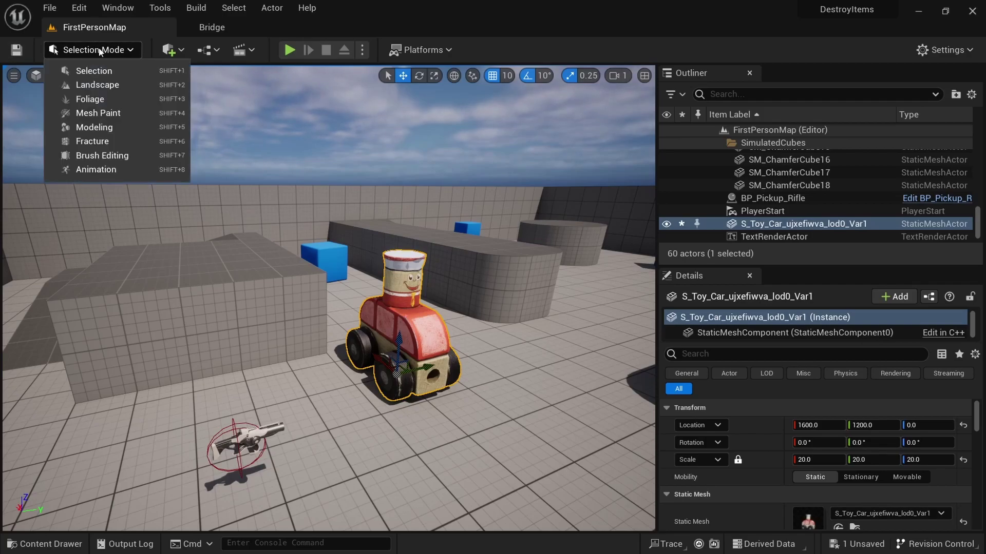
{"action": "left_click", "coordinate": [96, 141]}
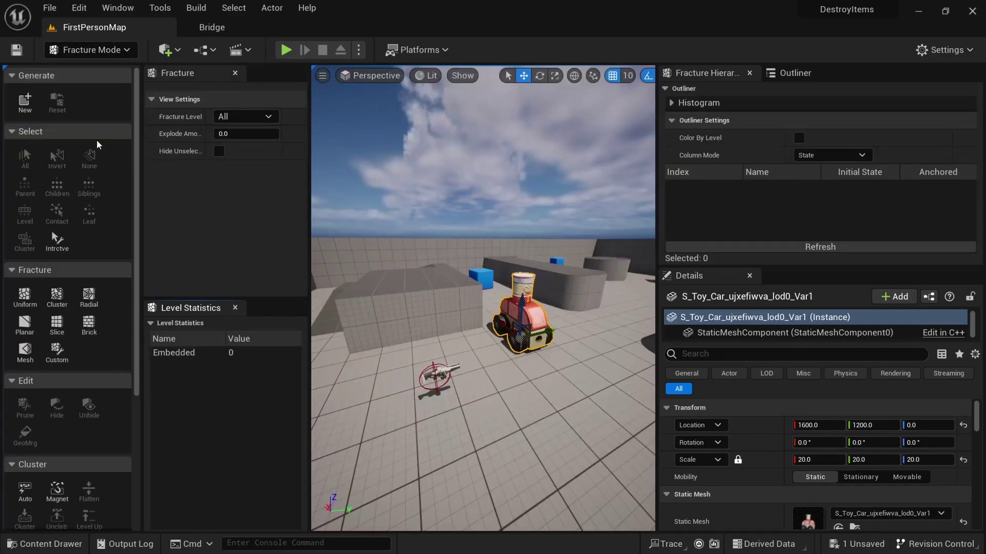
{"action": "left_click", "coordinate": [25, 105]}
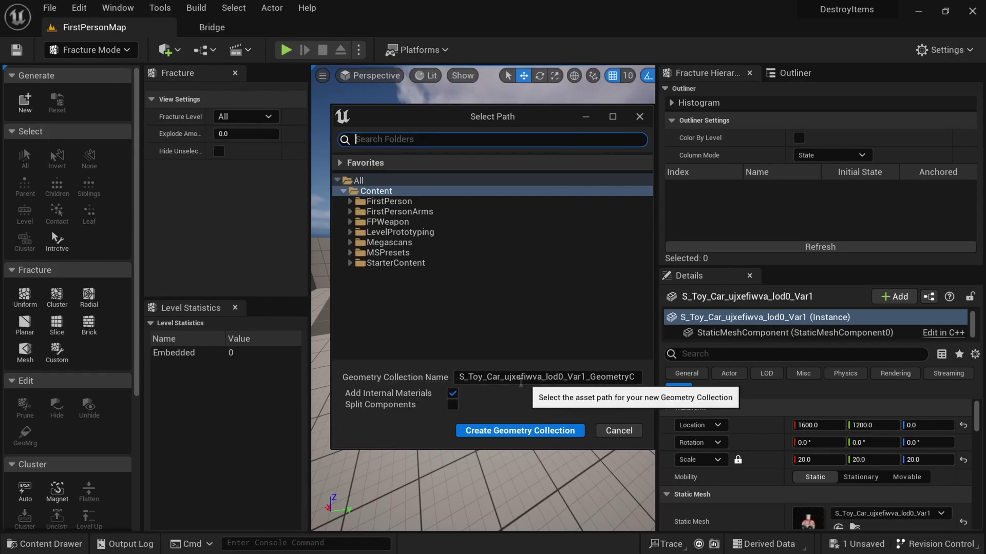
{"action": "left_click", "coordinate": [502, 378]}
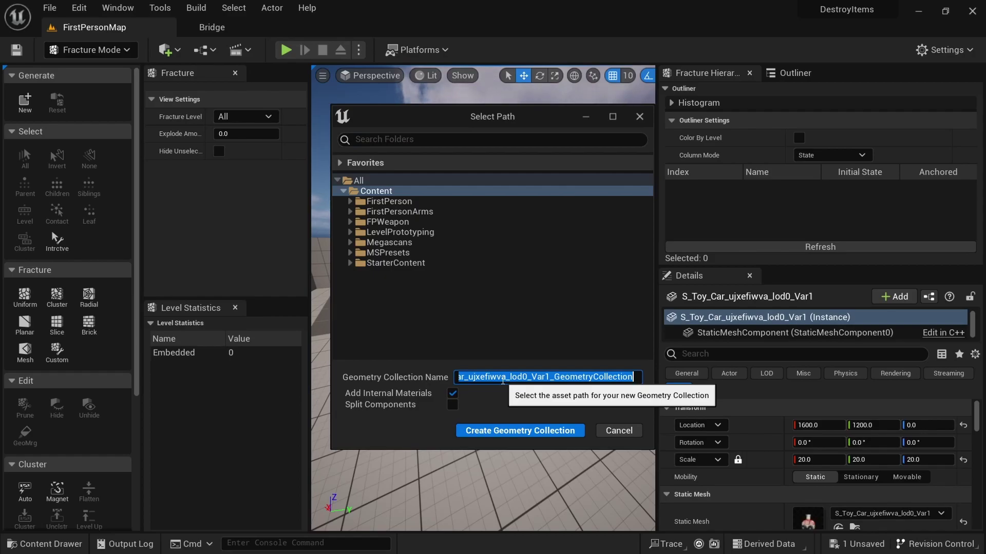
{"action": "type", "text": "ToyCarCollection"}
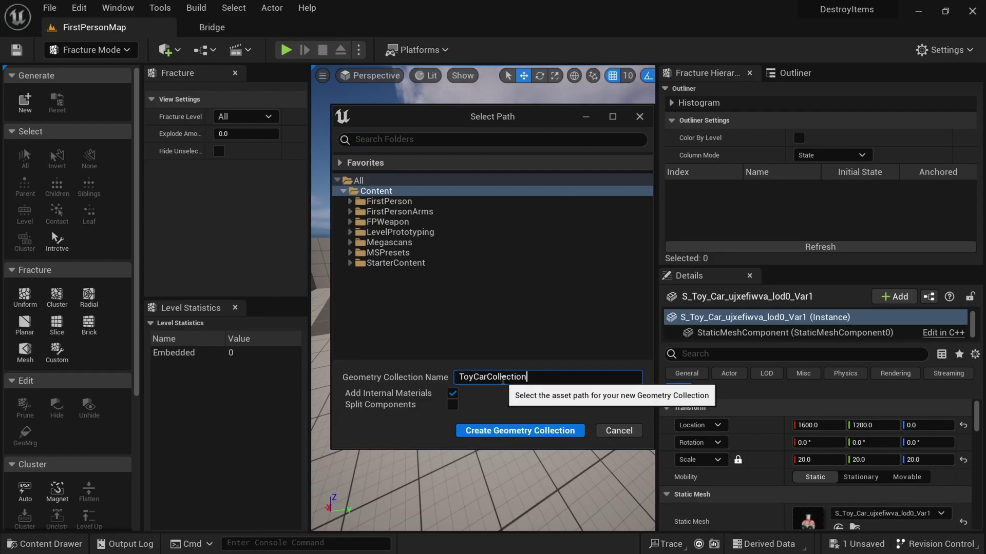
{"action": "left_click", "coordinate": [519, 430]}
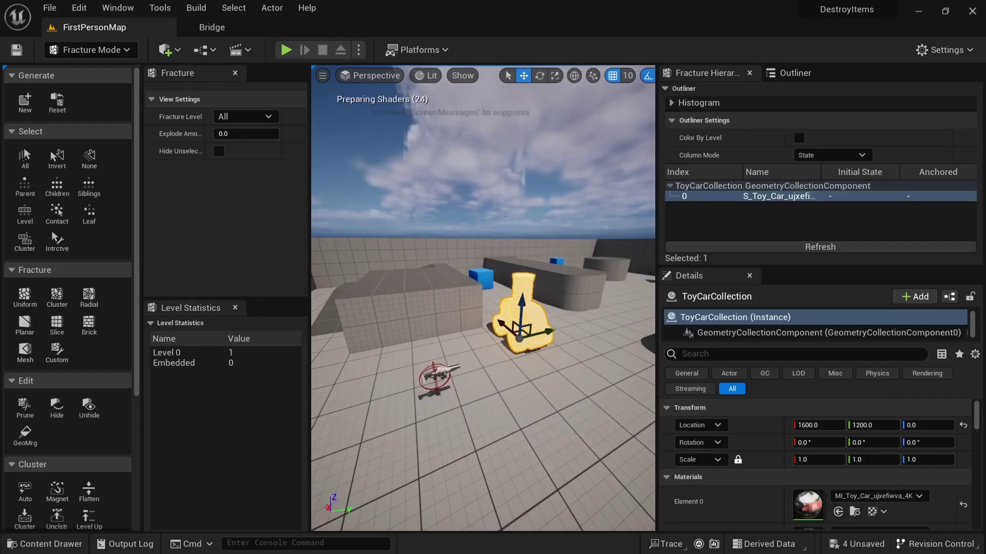
- Fracture ToyCarCollection with the Uniform method, using 20 as both the minimum and maximum number of Voronoi sites
{"action": "right_click_drag", "start_coordinate": [446, 288], "coordinate": [435, 281]}
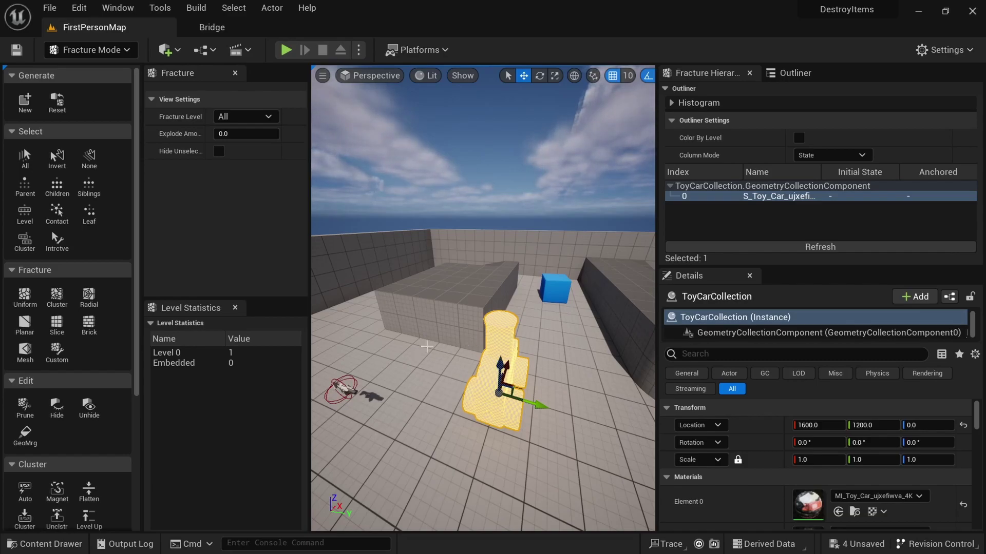
{"action": "left_click", "coordinate": [16, 302]}
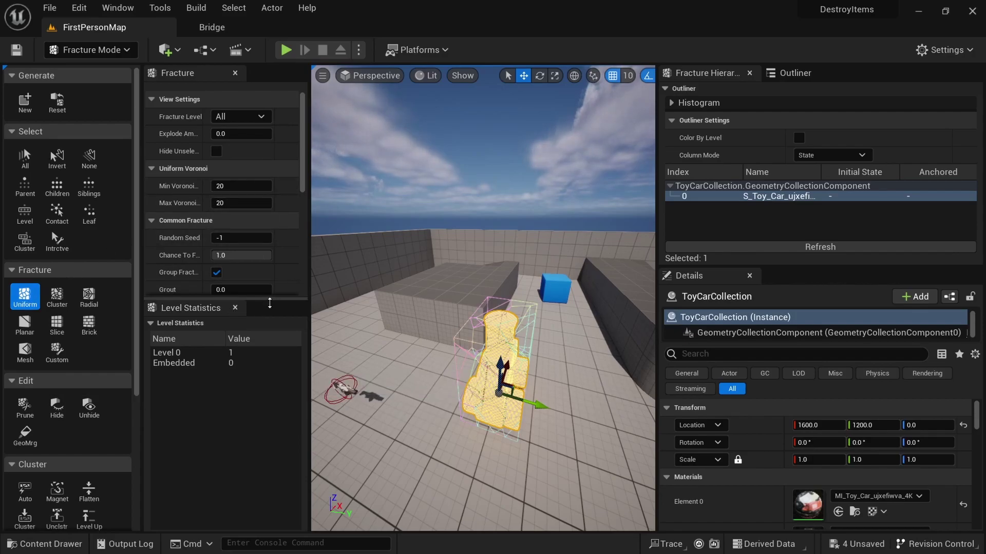
{"action": "left_click_drag", "start_coordinate": [270, 304], "coordinate": [270, 340]}
{"action": "scroll", "coordinate": [304, 253], "scroll_direction": "down", "scroll_amount": 2}
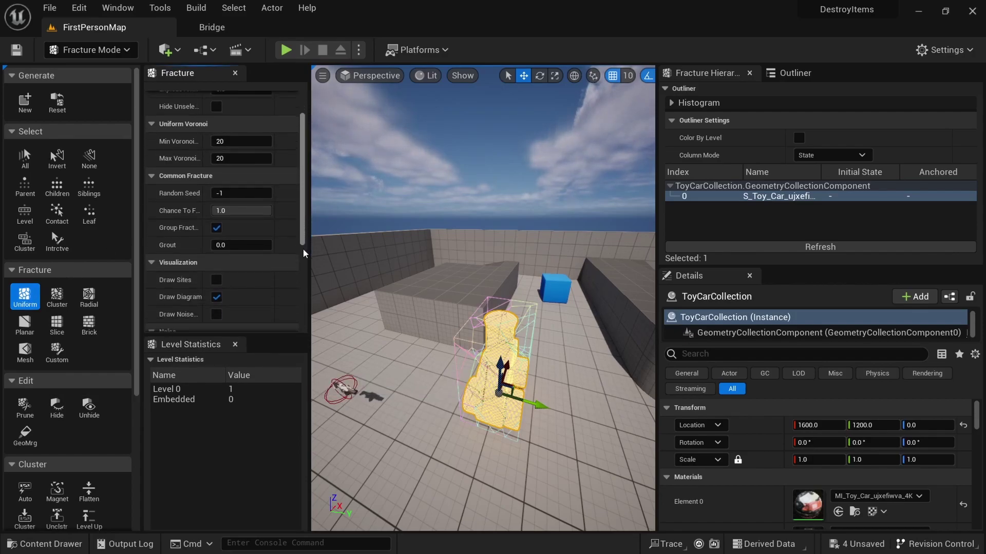
{"action": "scroll", "coordinate": [303, 253], "scroll_direction": "down", "scroll_amount": 5}
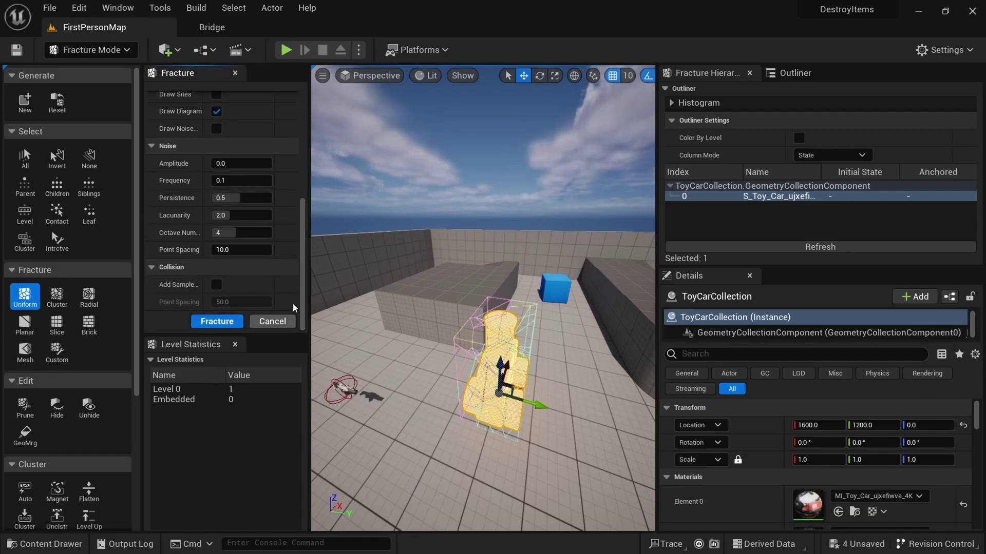
{"action": "scroll", "coordinate": [245, 219], "scroll_direction": "up", "scroll_amount": 7}
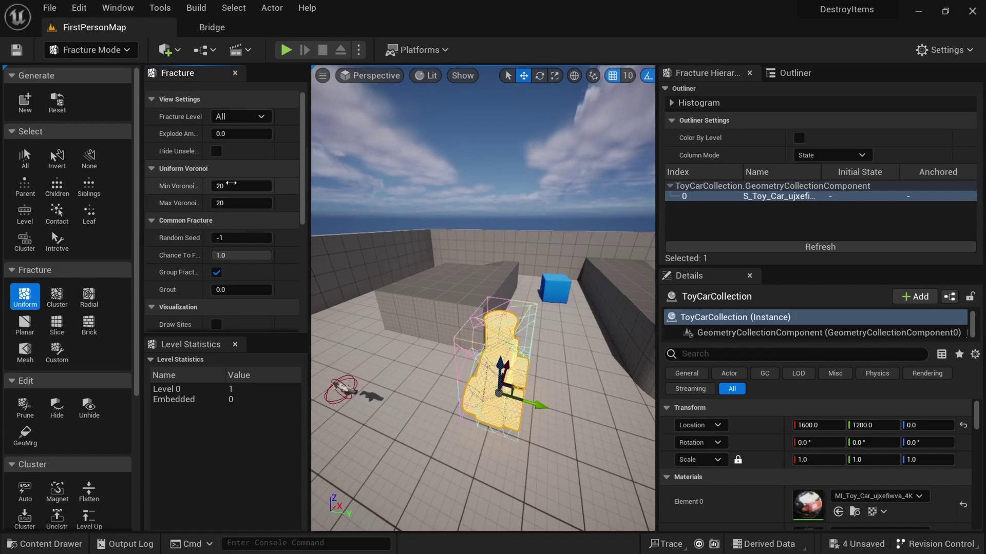
{"action": "scroll", "coordinate": [216, 164], "scroll_direction": "down", "scroll_amount": 5}
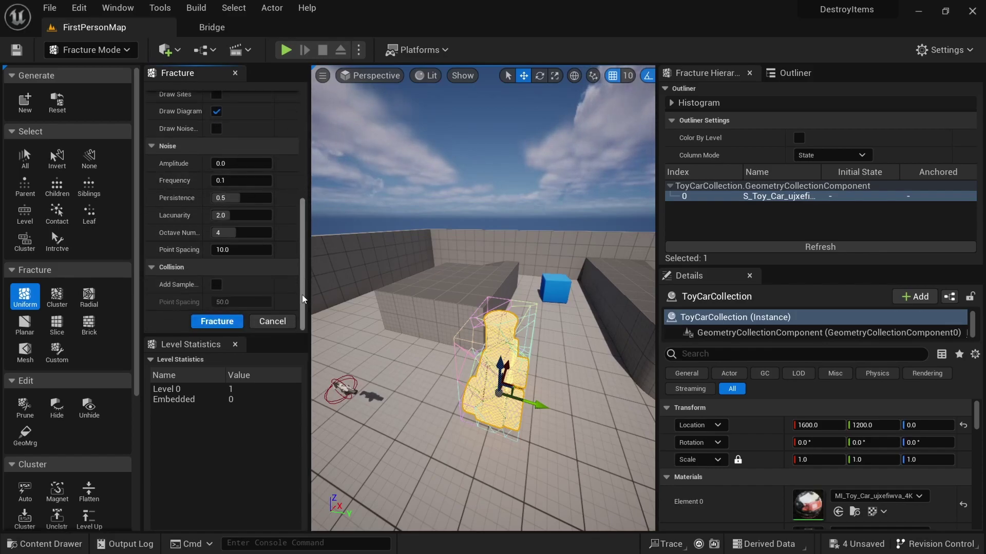
{"action": "left_click", "coordinate": [219, 322]}
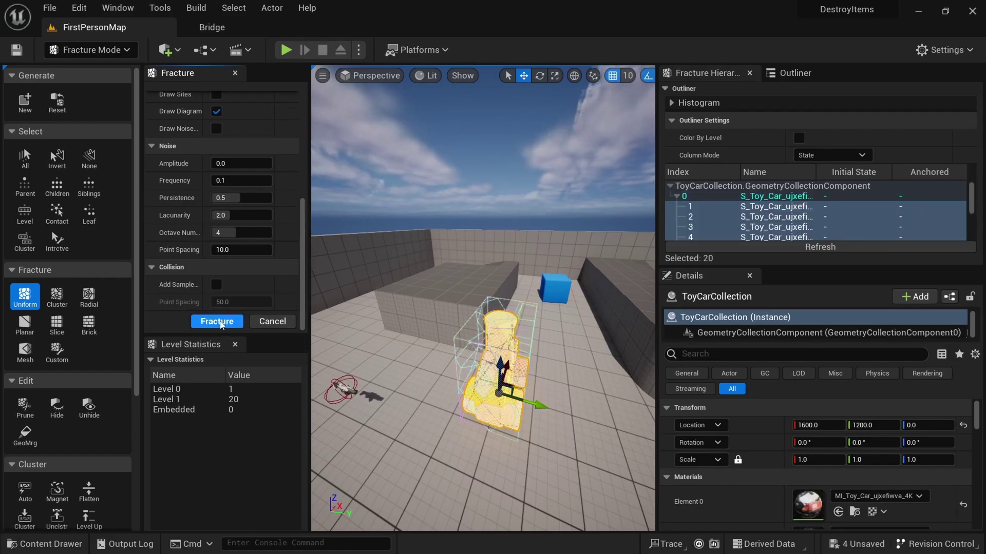
- Select the fractured pieces around the toy car's head with the interactive rectangle selection
{"action": "right_click_drag", "start_coordinate": [406, 440], "coordinate": [375, 424]}
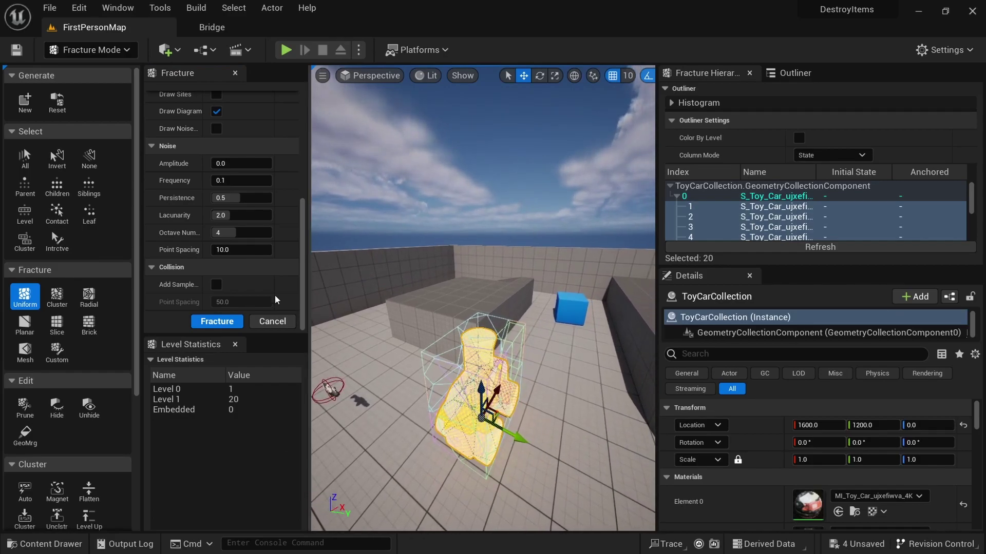
{"action": "left_click", "coordinate": [62, 246]}
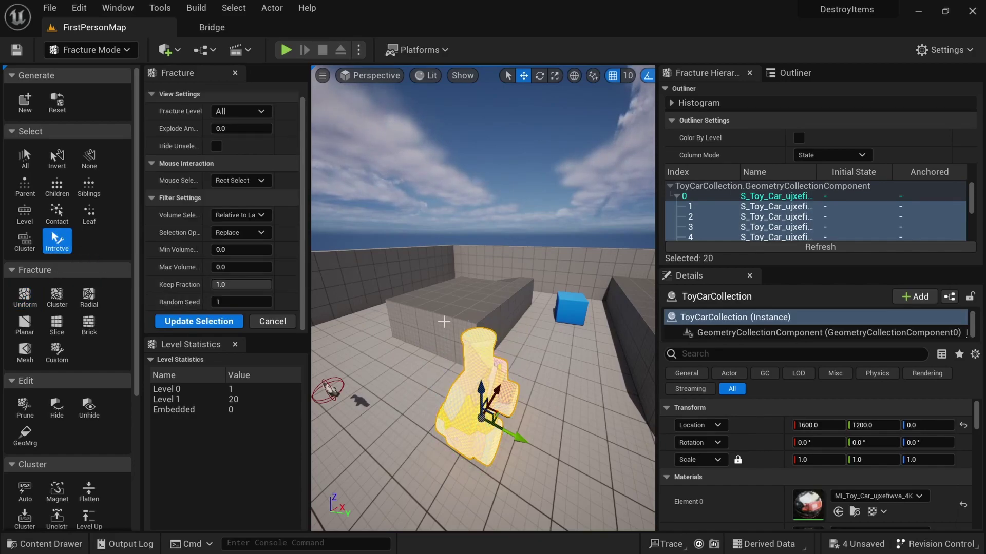
{"action": "left_click_drag", "start_coordinate": [444, 322], "coordinate": [503, 353]}
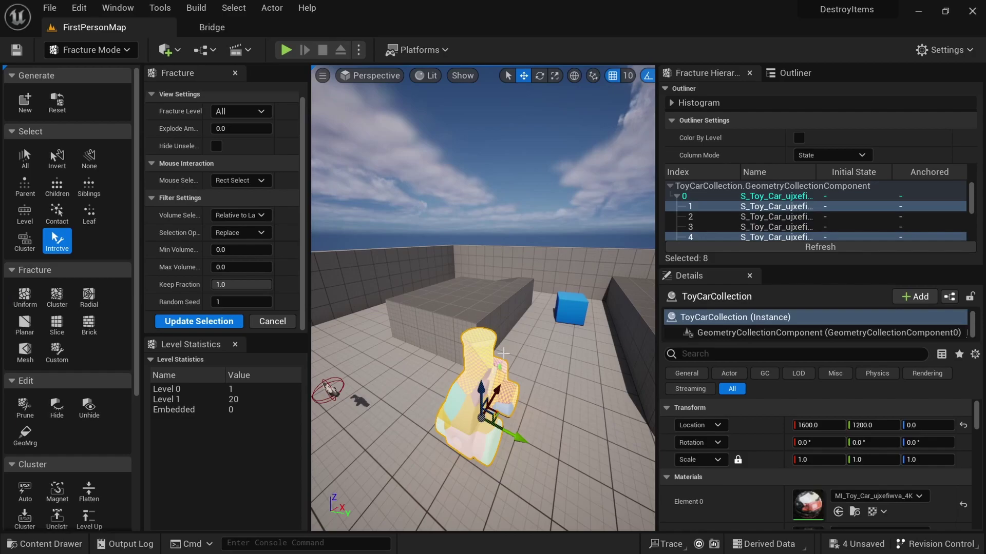
- Narrow the selection to the pieces around the toy car's head and fracture them again with the Uniform method
{"action": "key", "text": "d"}
{"action": "right_click_drag", "start_coordinate": [483, 305], "coordinate": [415, 300]}
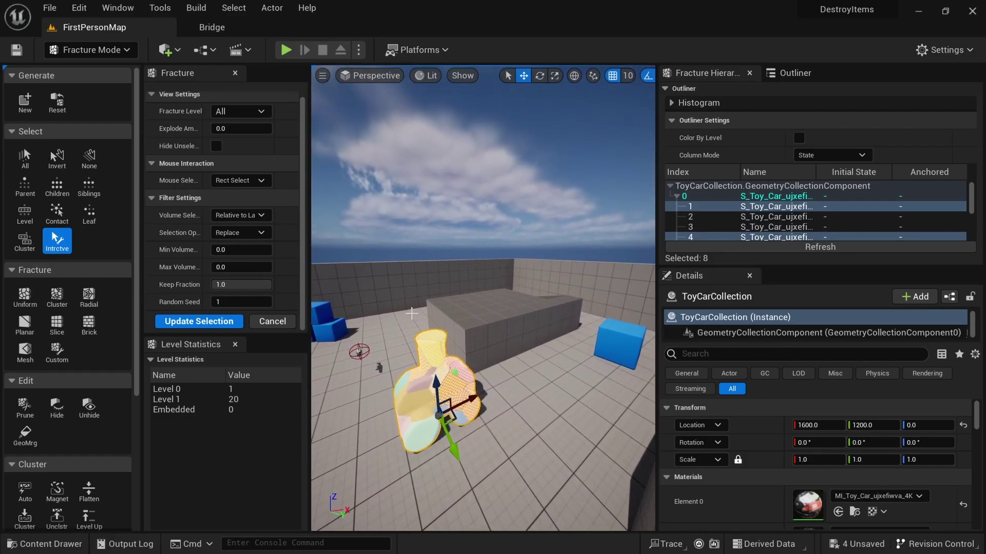
{"action": "left_click", "coordinate": [444, 349]}
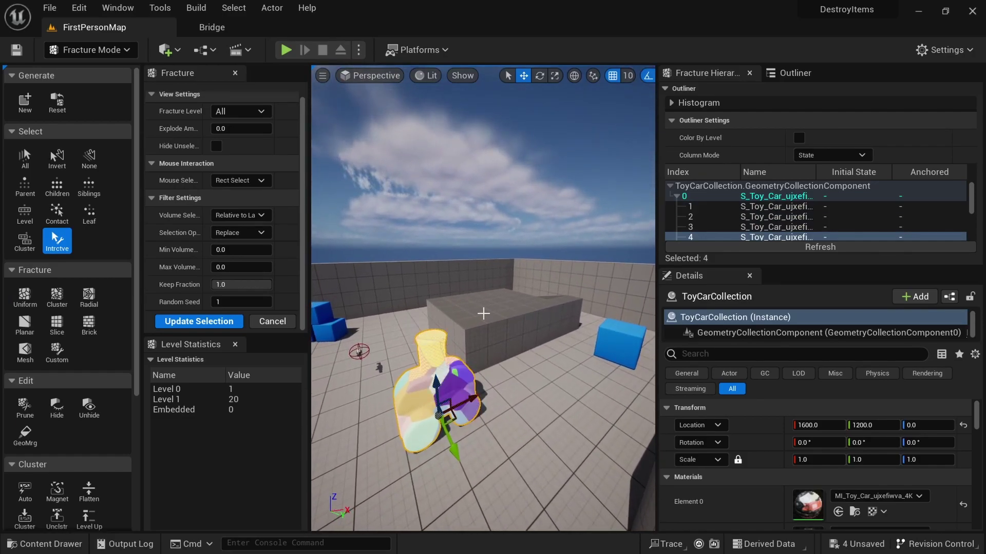
{"action": "right_click_drag", "start_coordinate": [483, 313], "coordinate": [464, 407]}
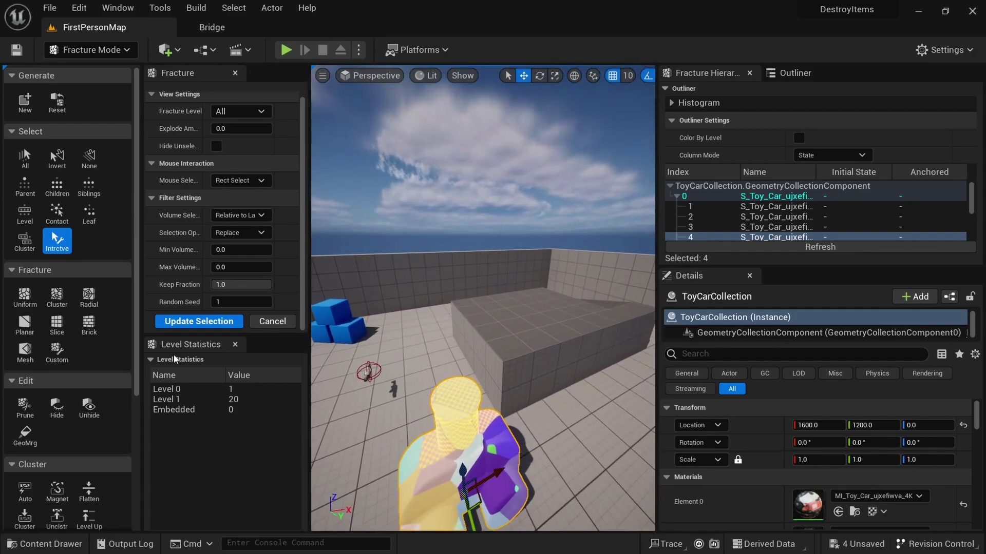
{"action": "left_click", "coordinate": [20, 300]}
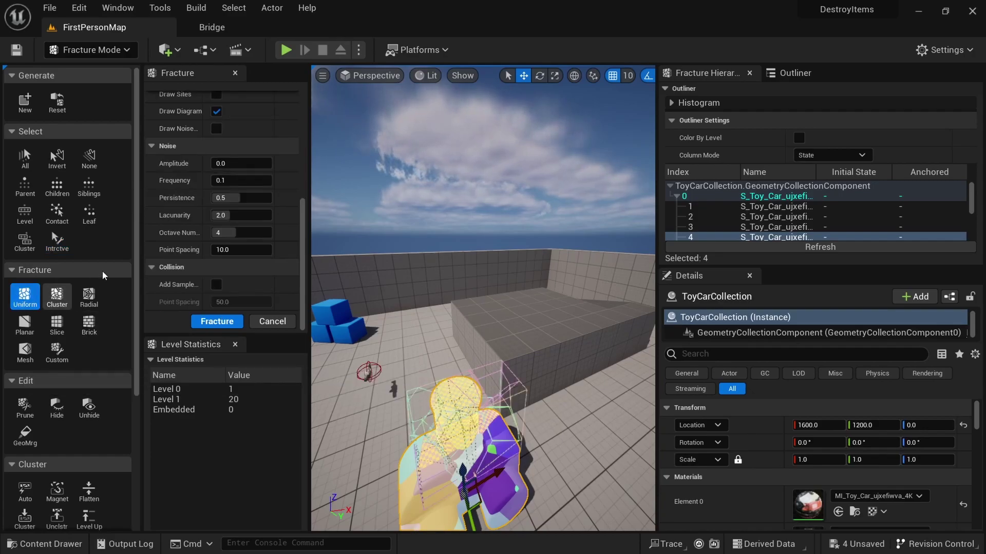
{"action": "left_click_drag", "start_coordinate": [304, 245], "coordinate": [303, 274]}
{"action": "left_click", "coordinate": [218, 322]}
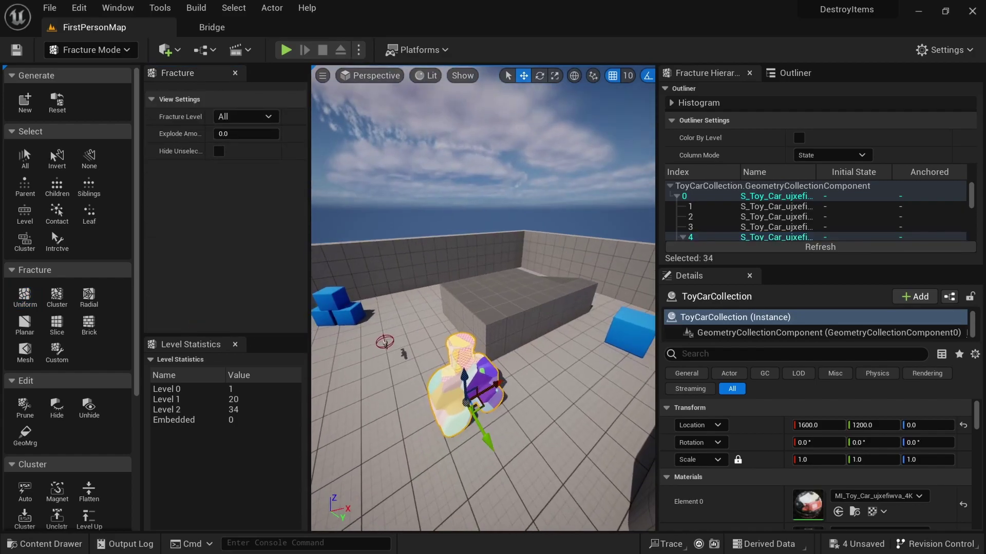
- Find the bone color setting of ToyCarCollection, turn off Show Bone Colors, and deselect the car
{"action": "left_click", "coordinate": [452, 401]}
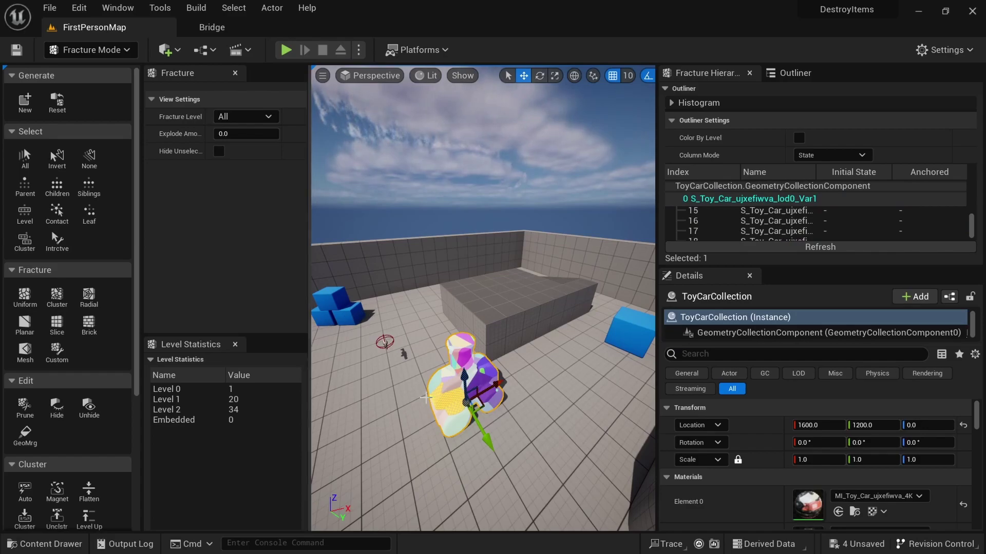
{"action": "left_click", "coordinate": [697, 354]}
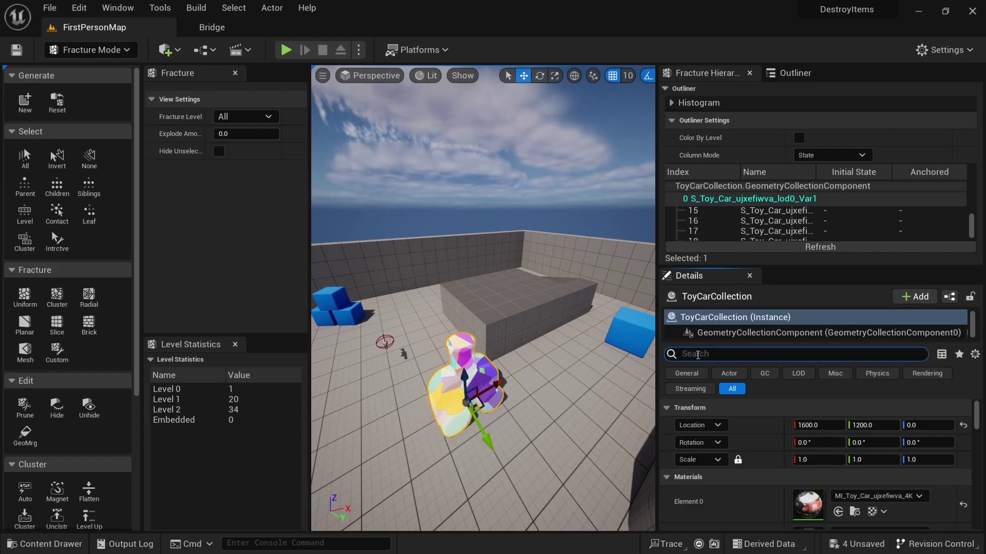
{"action": "type", "text": "bone color"}
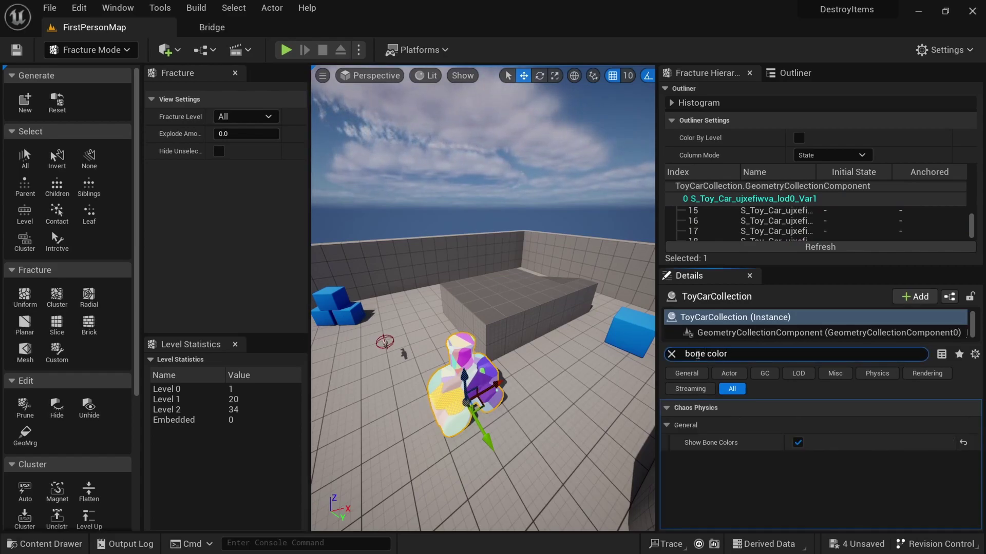
{"action": "left_click", "coordinate": [798, 442]}
{"action": "right_click_drag", "start_coordinate": [549, 364], "coordinate": [550, 364]}
{"action": "right_click_drag", "start_coordinate": [420, 316], "coordinate": [420, 316]}
{"action": "key", "text": "Escape"}
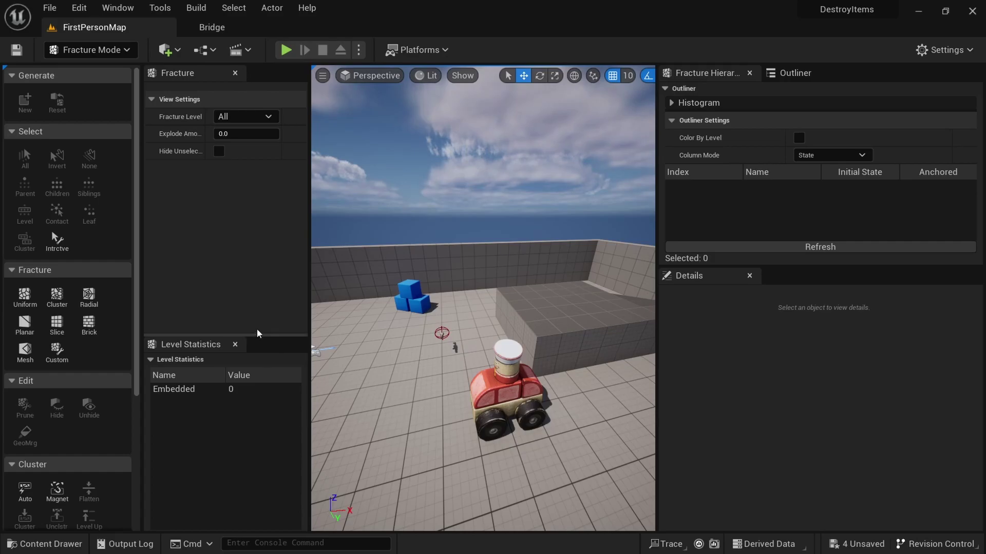
- Review the Uniform fracture settings for ToyCarCollection's root bone, including the noise options and the explode amount
{"action": "left_click", "coordinate": [502, 393]}
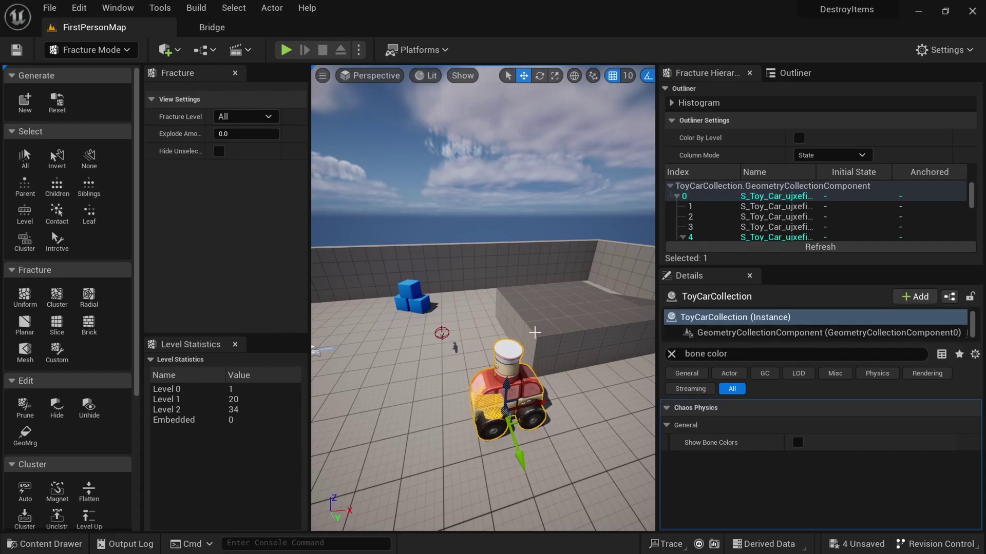
{"action": "left_click", "coordinate": [734, 196]}
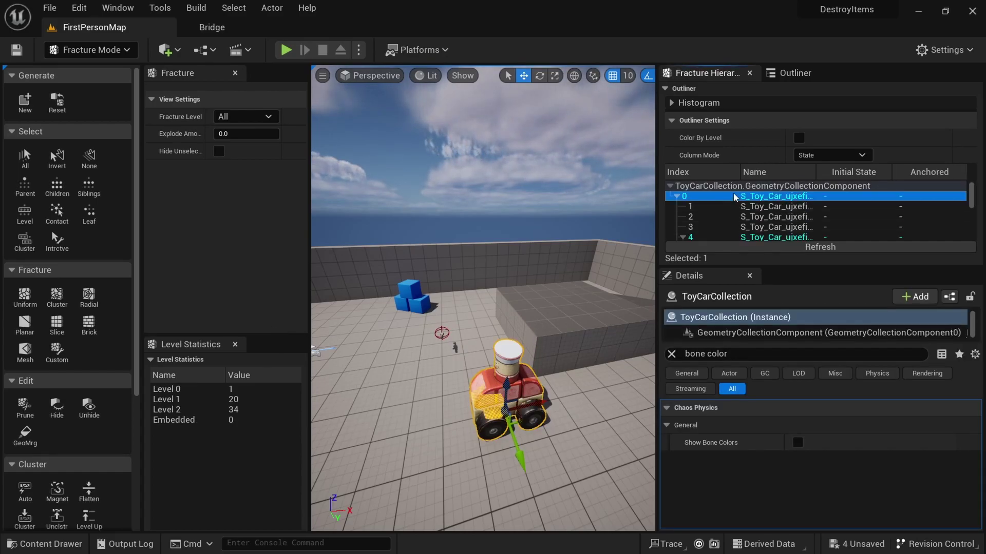
{"action": "left_click", "coordinate": [221, 221]}
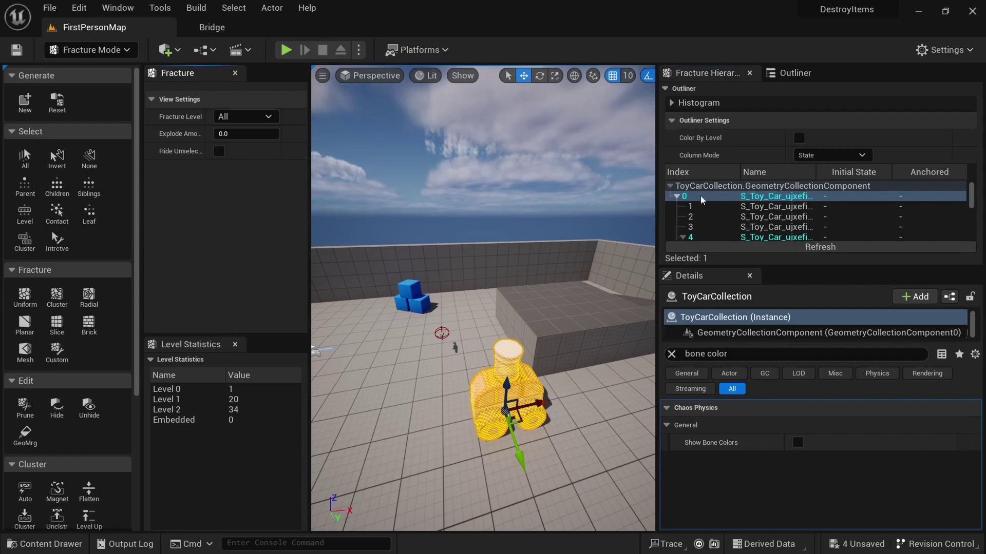
{"action": "left_click", "coordinate": [713, 200]}
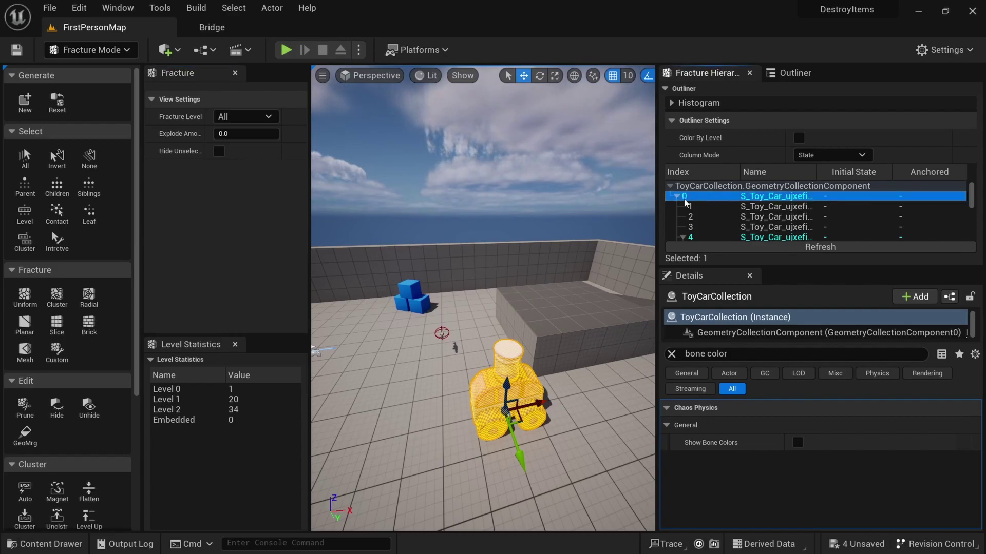
{"action": "left_click", "coordinate": [24, 296]}
{"action": "scroll", "coordinate": [212, 175], "scroll_direction": "up", "scroll_amount": 6}
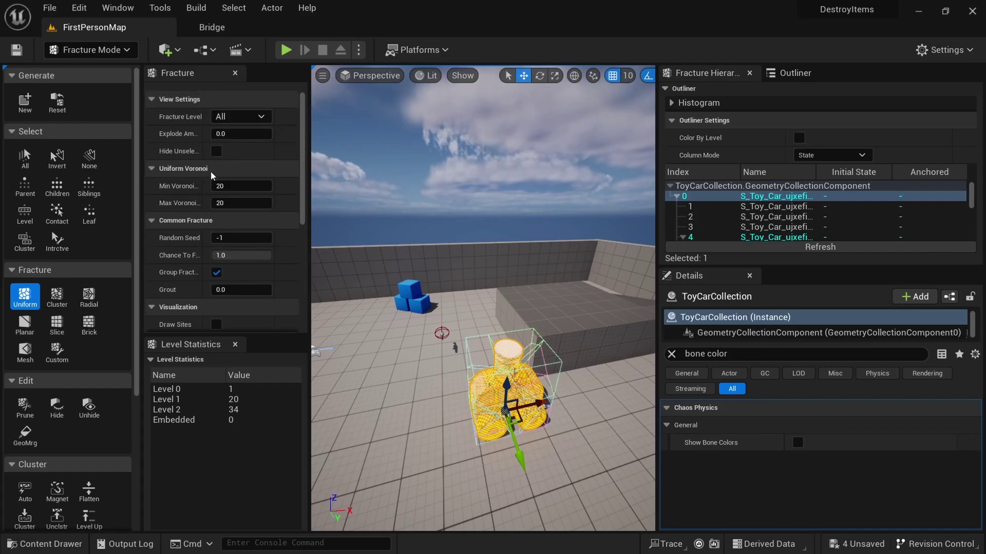
{"action": "scroll", "coordinate": [212, 190], "scroll_direction": "down", "scroll_amount": 3}
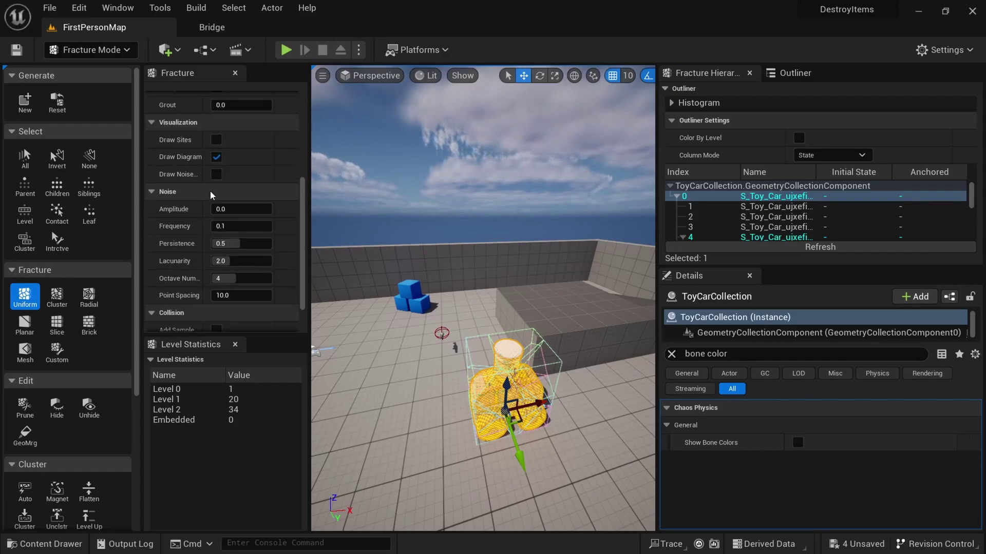
{"action": "scroll", "coordinate": [212, 195], "scroll_direction": "up", "scroll_amount": 8}
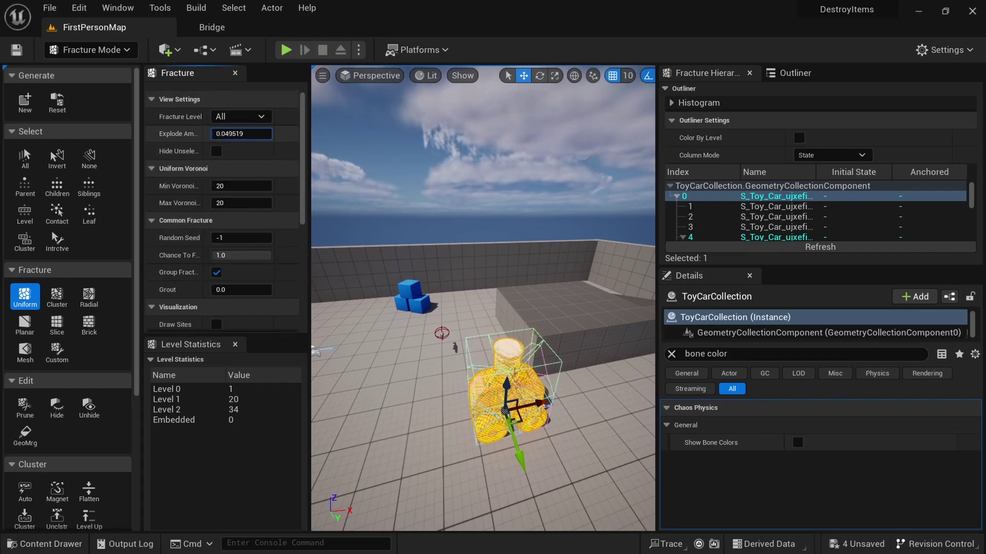
{"action": "left_click_drag", "start_coordinate": [241, 133], "coordinate": [211, 133]}
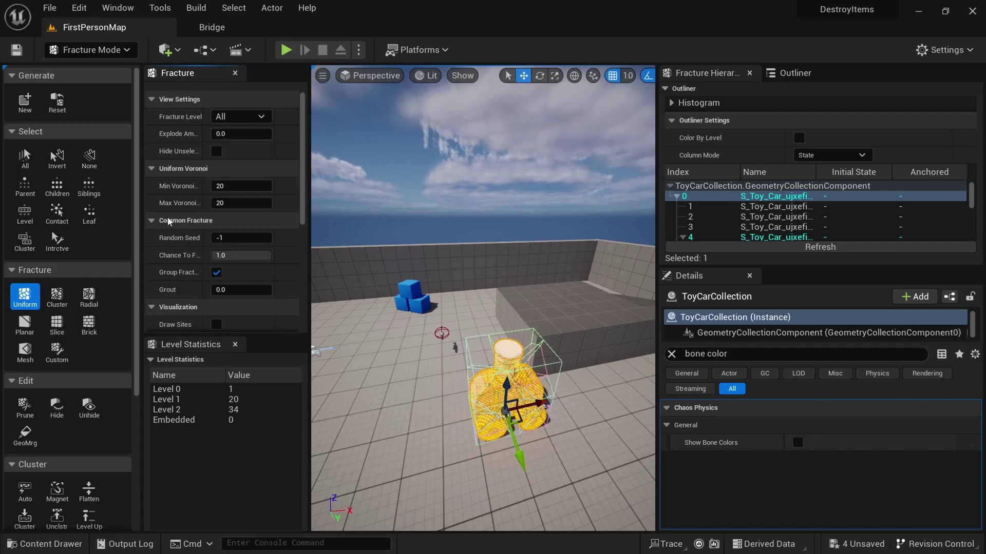
{"action": "key", "text": "Escape"}
- Return to Selection Mode, clear the property search filter, and focus on the toy car in the level
{"action": "key", "text": "shift+1"}
{"action": "left_click", "coordinate": [671, 353]}
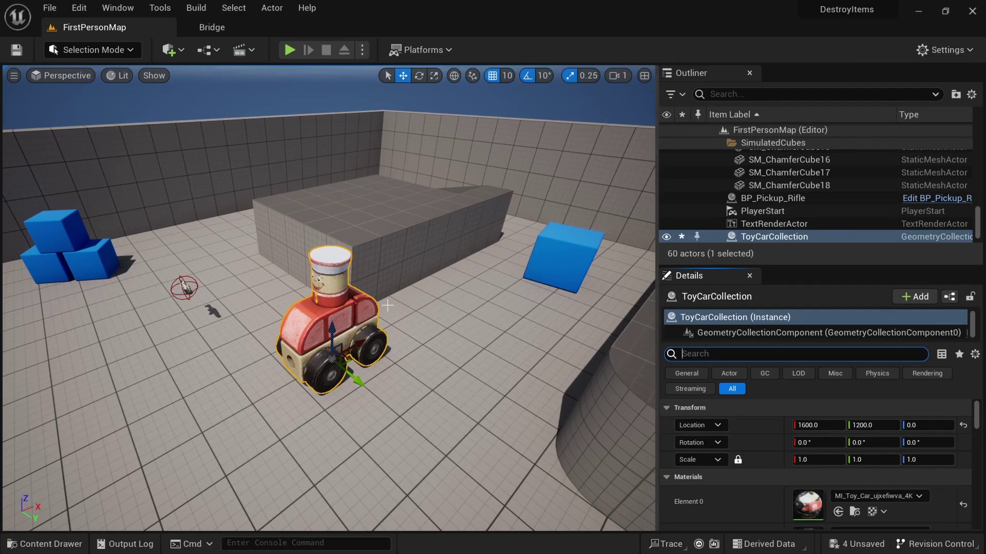
{"action": "left_click_drag", "start_coordinate": [446, 259], "coordinate": [293, 334], "text": "alt"}
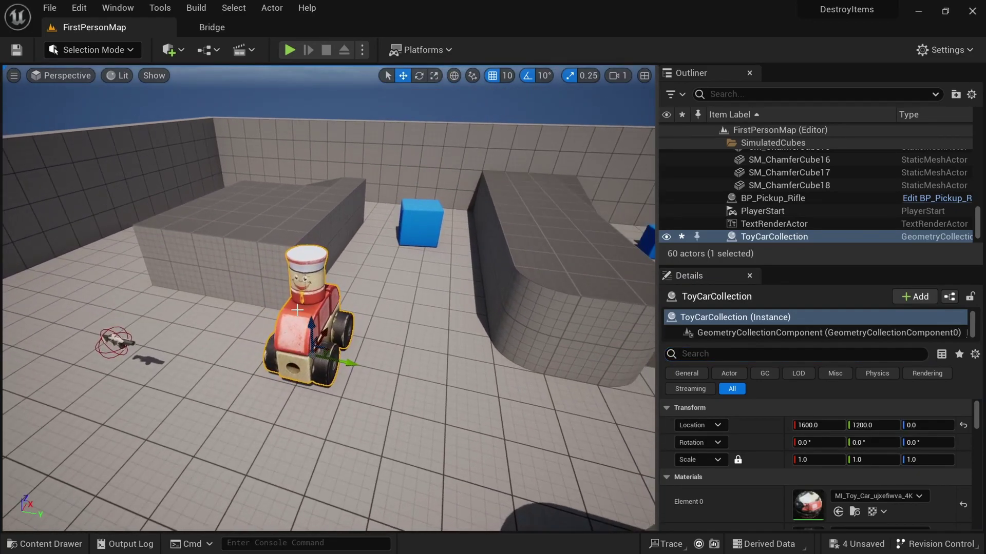
{"action": "scroll", "coordinate": [759, 216], "scroll_direction": "down", "scroll_amount": 2}
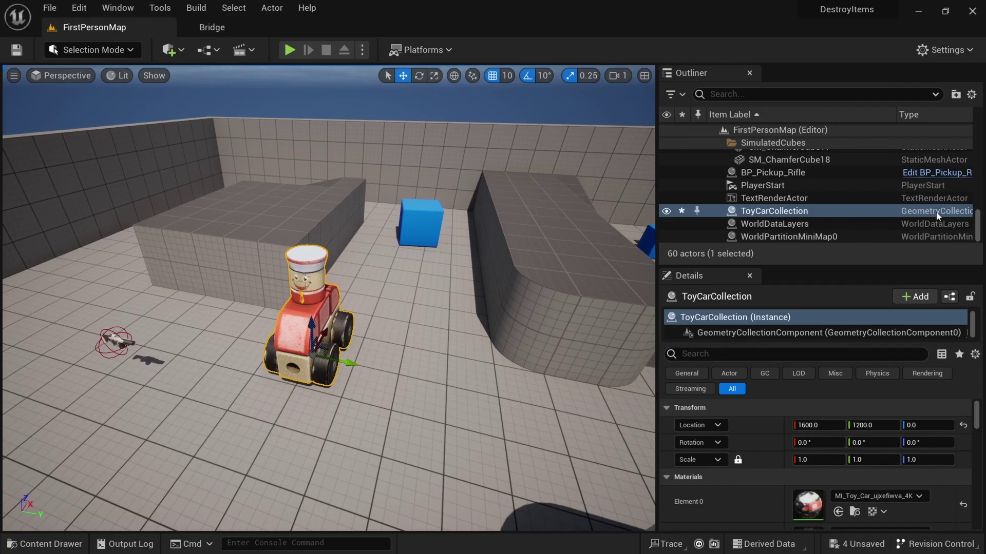
{"action": "key", "text": "f"}
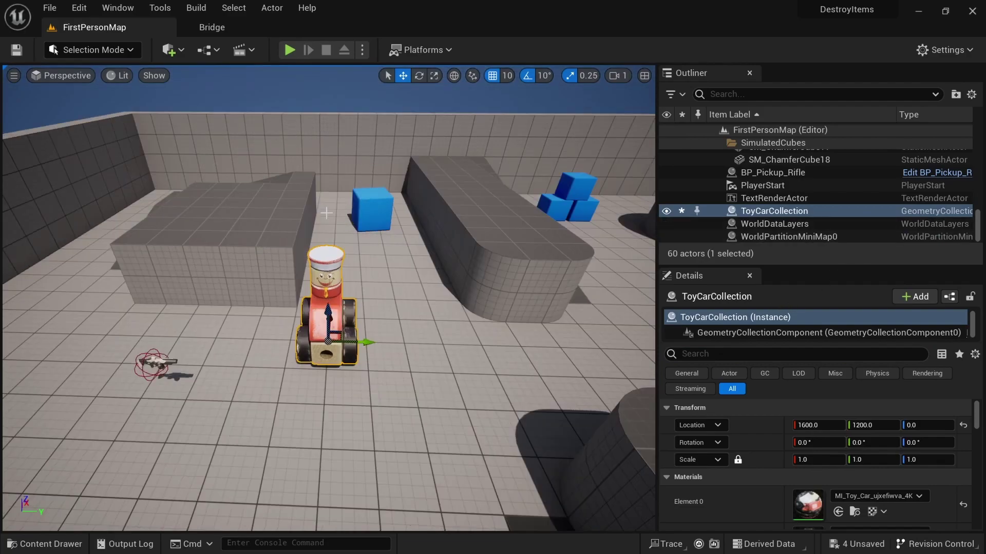
- Play the level, shoot several projectiles at the toy car, and stop the play session
{"action": "left_click", "coordinate": [289, 50]}
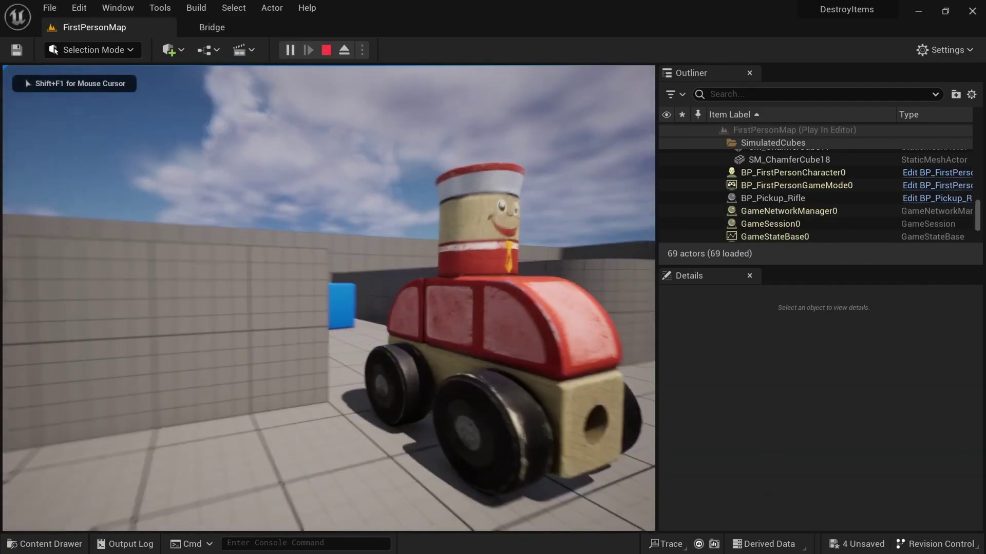
{"action": "key", "text": "a"}
{"action": "left_click", "coordinate": [328, 298]}
{"action": "left_click", "coordinate": [329, 298]}
{"action": "left_click", "coordinate": [328, 298]}
{"action": "left_click", "coordinate": [329, 298]}
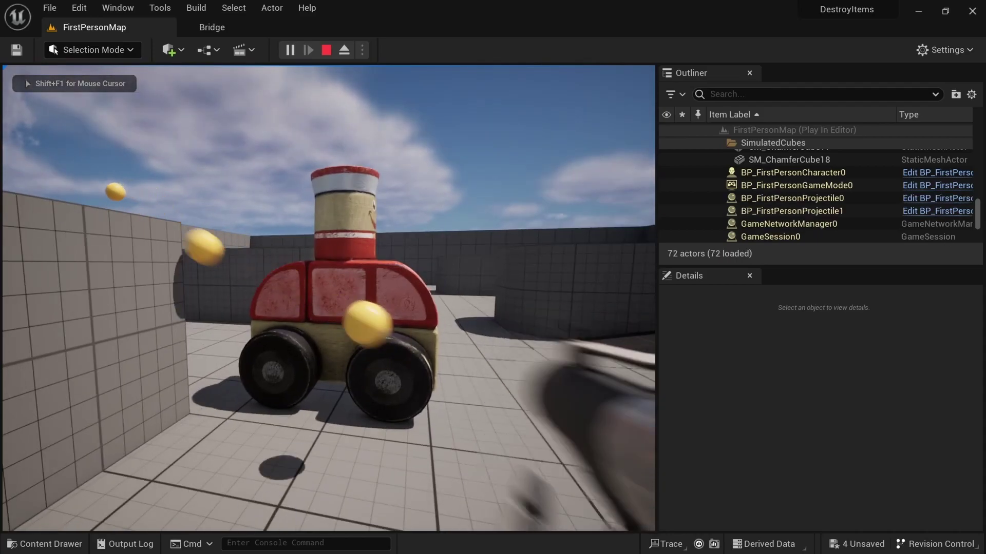
{"action": "key", "text": "Escape"}
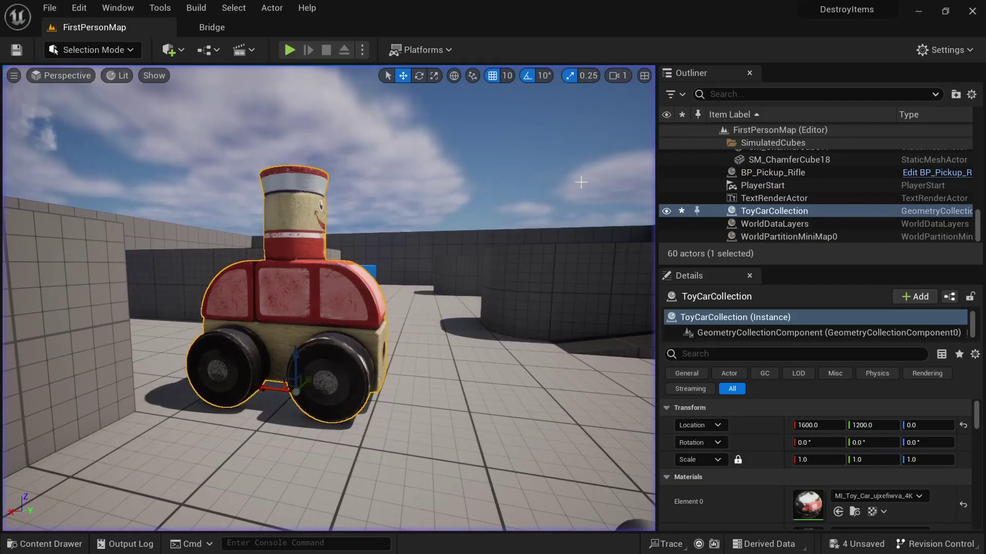
- Open the BP_FirstPersonProjectile blueprint from the Content/FirstPerson/Blueprints folder
{"action": "key", "text": "s"}
{"action": "right_click_drag", "start_coordinate": [465, 214], "coordinate": [459, 217]}
{"action": "key", "text": "e"}
{"action": "left_click", "coordinate": [45, 544]}
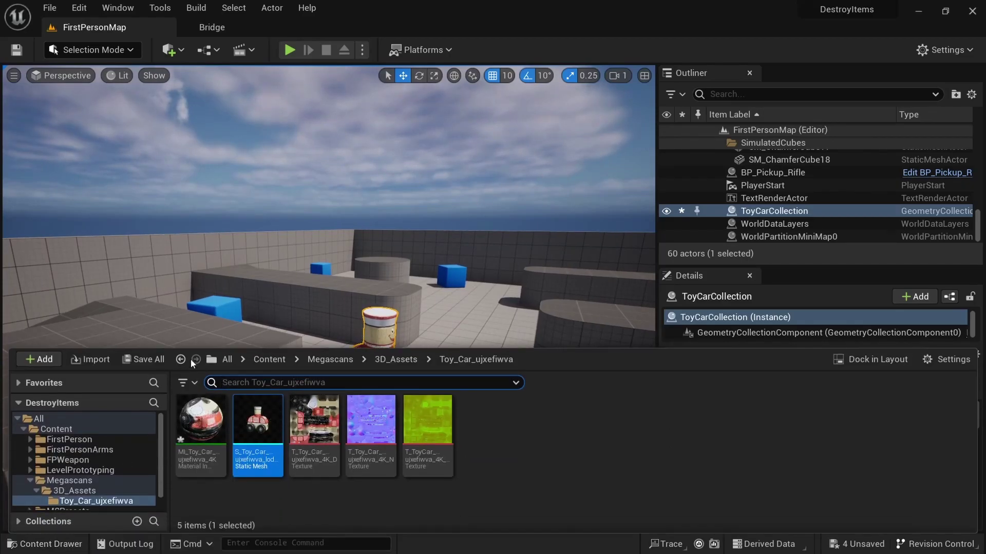
{"action": "left_click", "coordinate": [269, 359]}
{"action": "double_click", "coordinate": [212, 420]}
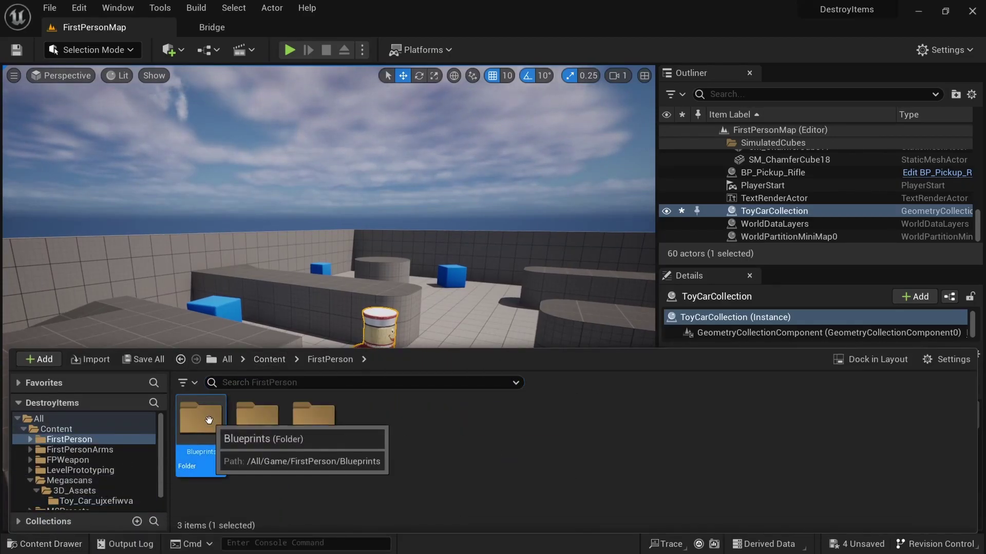
{"action": "double_click", "coordinate": [205, 417]}
{"action": "left_click", "coordinate": [315, 429]}
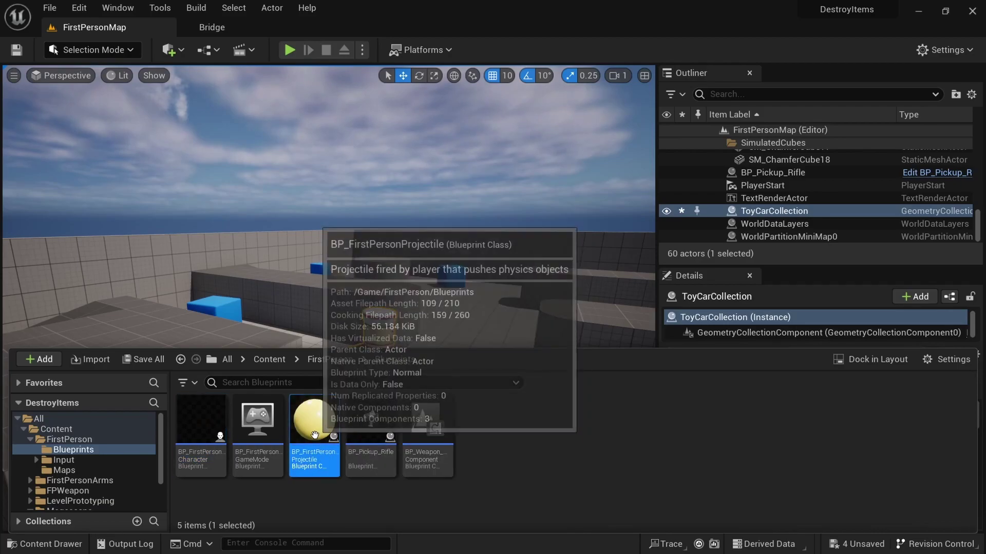
{"action": "double_click", "coordinate": [311, 428]}
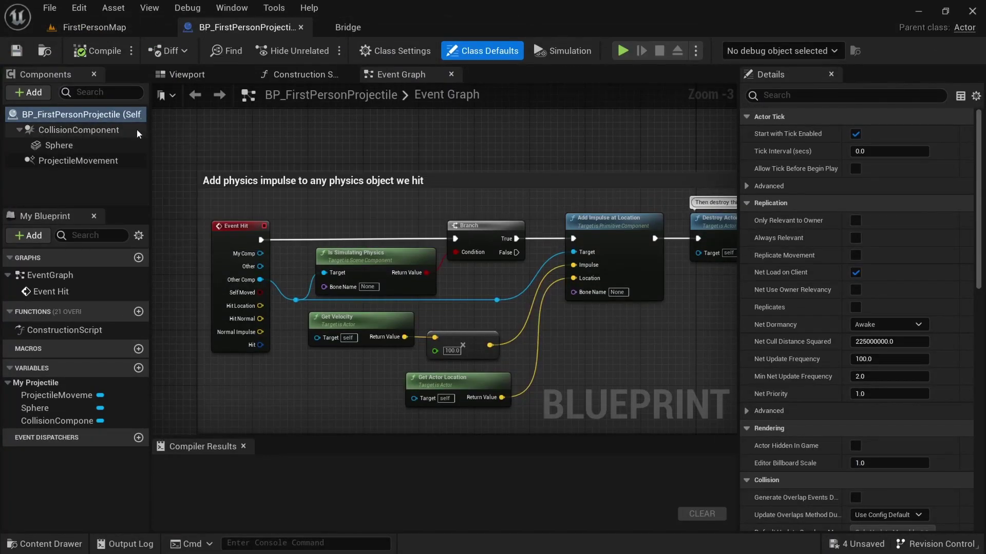
- Enable Simulate Physics on the projectile's CollisionComponent and override its mass to 2500 kg
{"action": "left_click", "coordinate": [74, 130]}
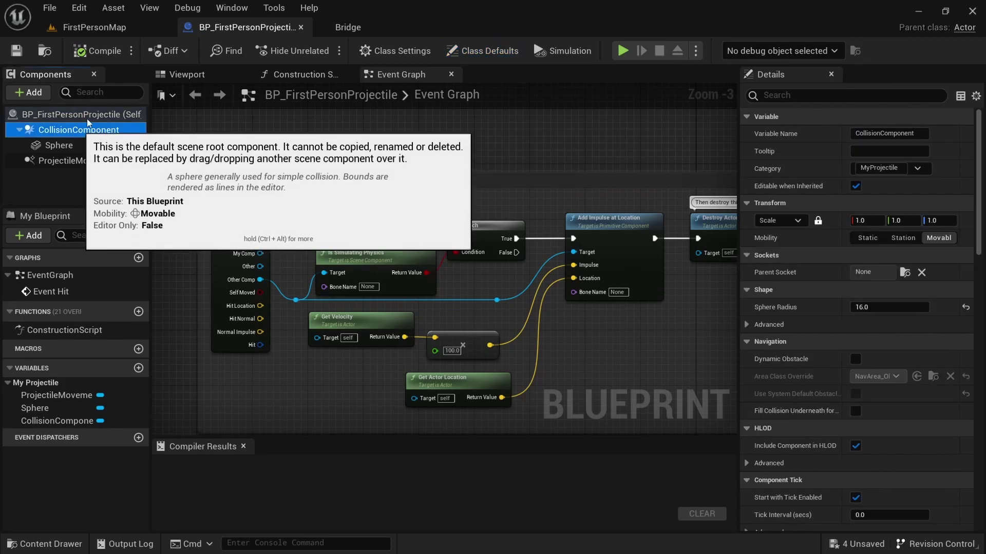
{"action": "scroll", "coordinate": [780, 280], "scroll_direction": "down", "scroll_amount": 8}
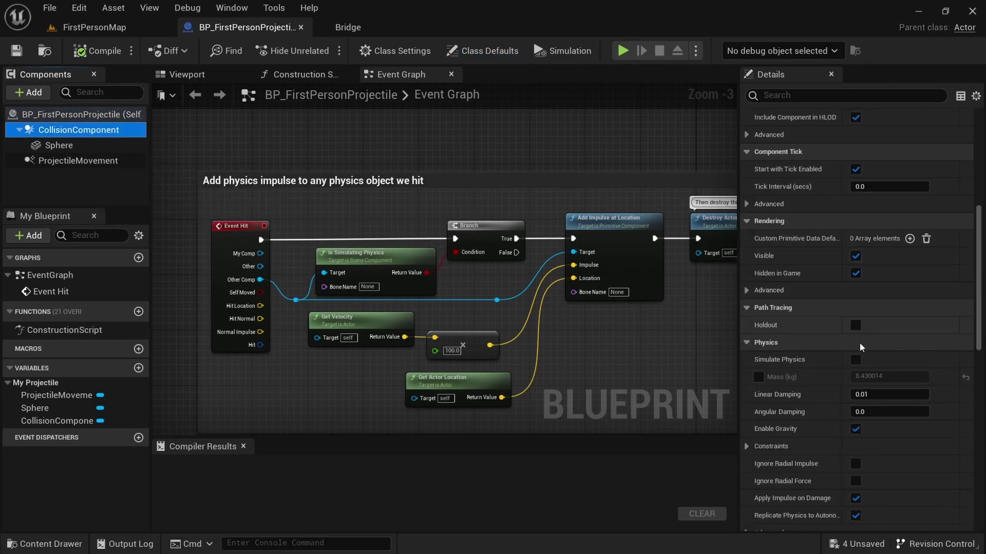
{"action": "left_click", "coordinate": [855, 359]}
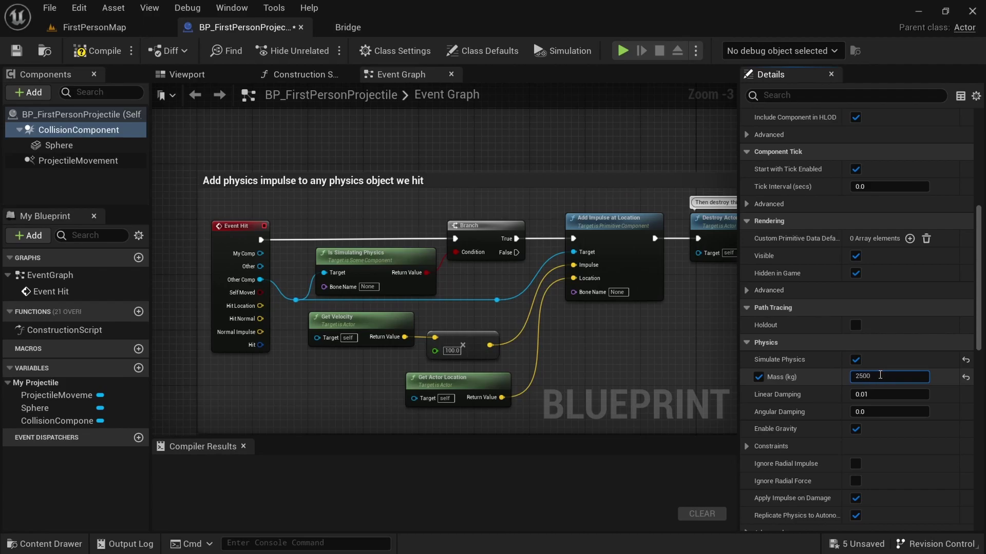
{"action": "left_click", "coordinate": [880, 375]}
{"action": "type", "text": "2500"}
- Set Collision Enabled in the CollisionComponent's collision presets to Collision Enabled (Query and Physics)
{"action": "left_click_drag", "start_coordinate": [980, 303], "coordinate": [979, 400]}
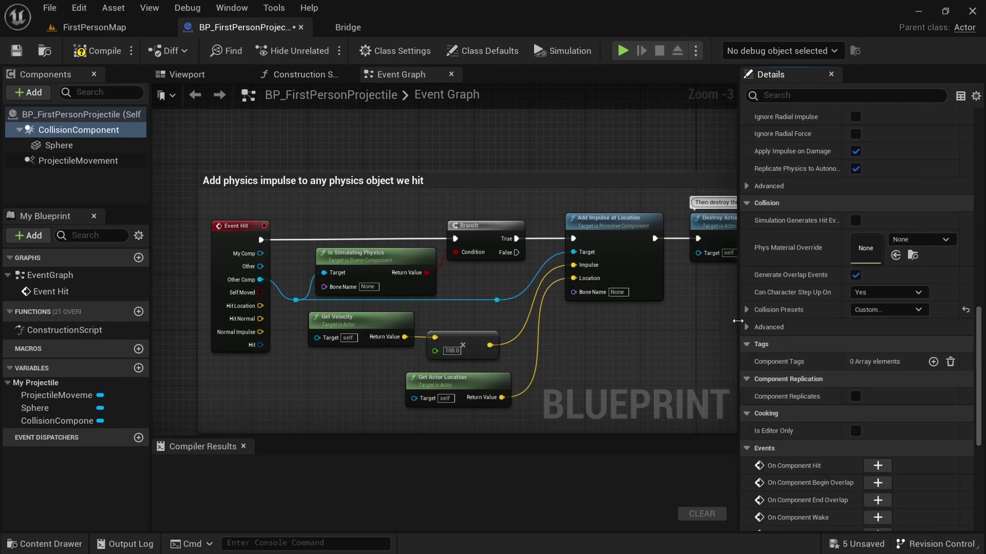
{"action": "left_click", "coordinate": [746, 310]}
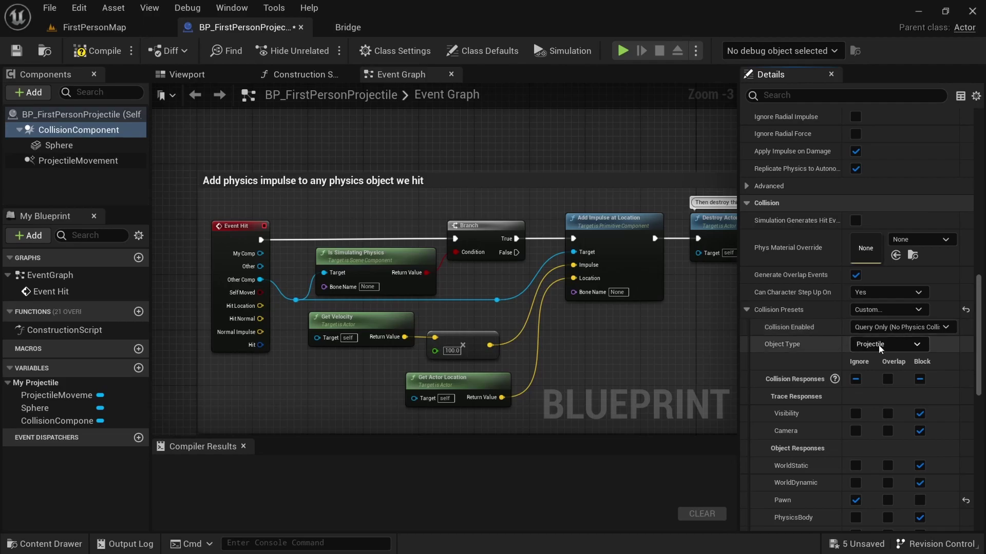
{"action": "left_click", "coordinate": [888, 327]}
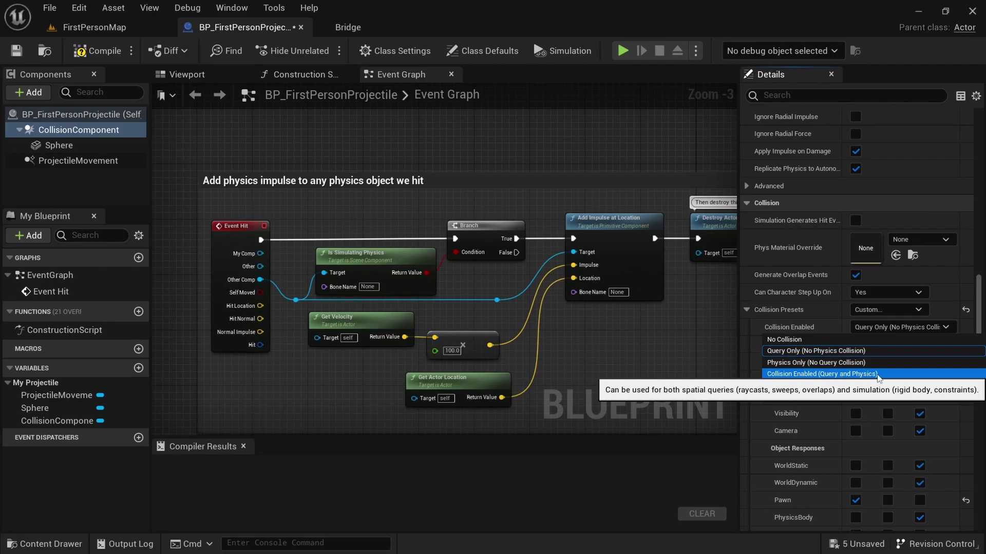
{"action": "left_click", "coordinate": [878, 374]}
{"action": "left_click", "coordinate": [747, 310]}
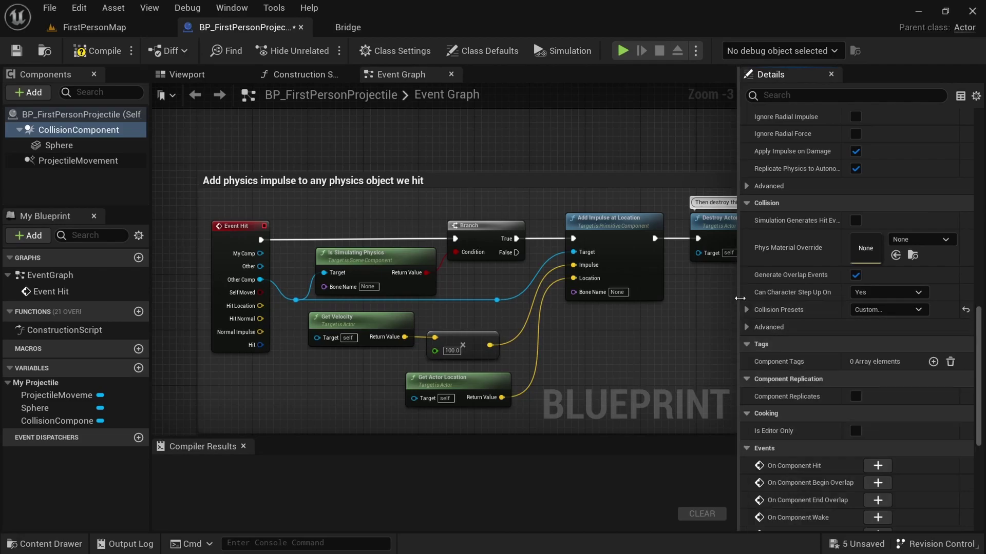
- Compile and save the BP_FirstPersonProjectile blueprint, and return to the FirstPersonMap level
{"action": "left_click", "coordinate": [90, 51]}
{"action": "left_click", "coordinate": [14, 52]}
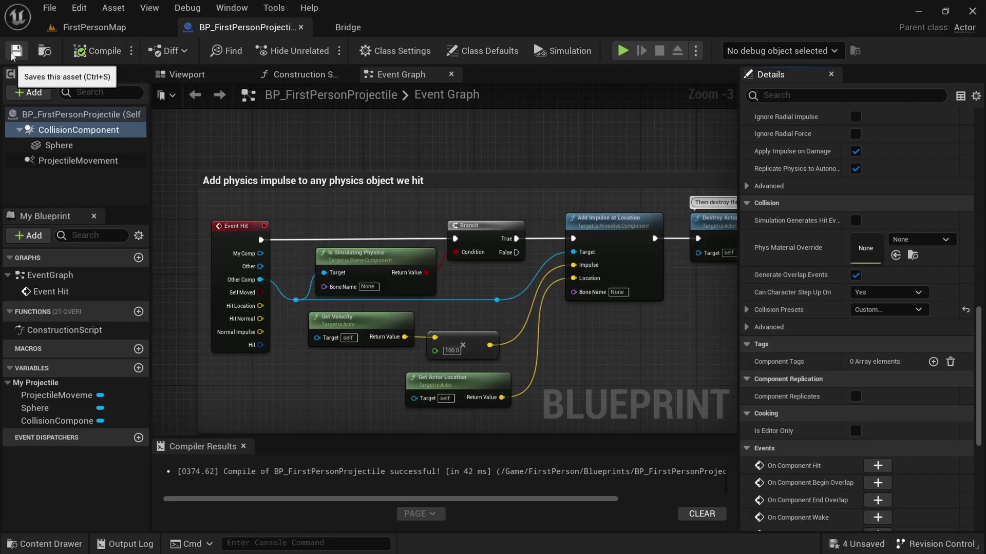
{"action": "left_click", "coordinate": [98, 27]}
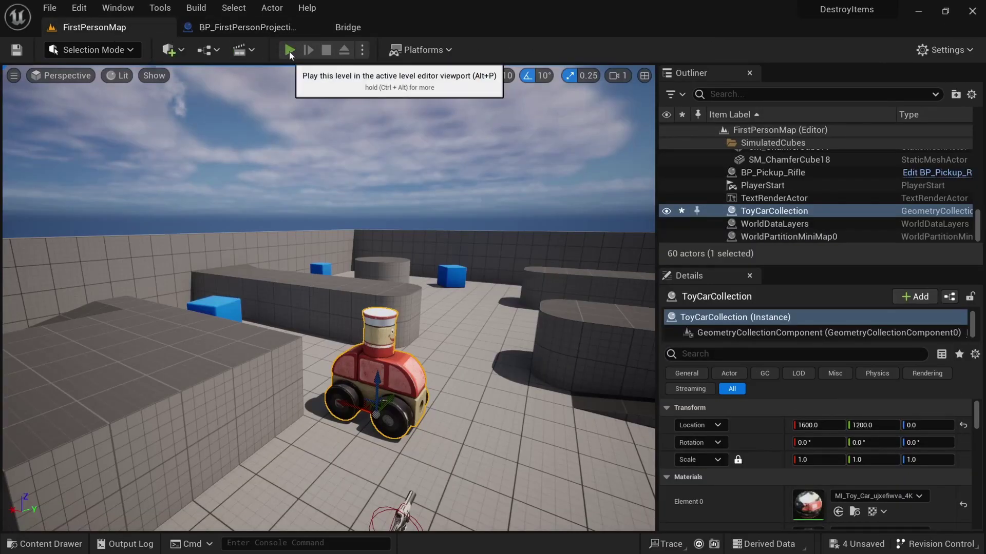
- Play the level, shoot the toy car, walk around the broken pieces to inspect them, and stop the play session
{"action": "left_click", "coordinate": [290, 50]}
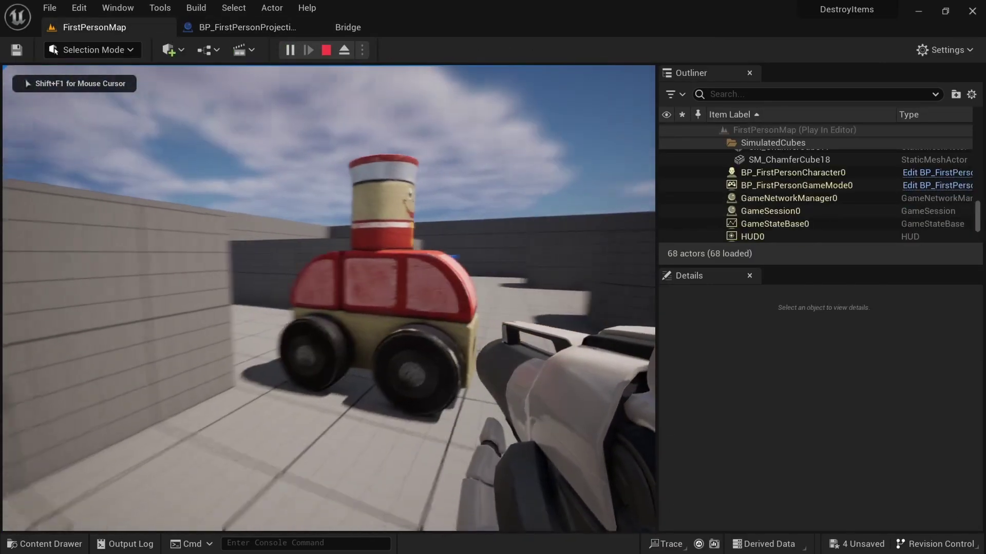
{"action": "left_click", "coordinate": [328, 299]}
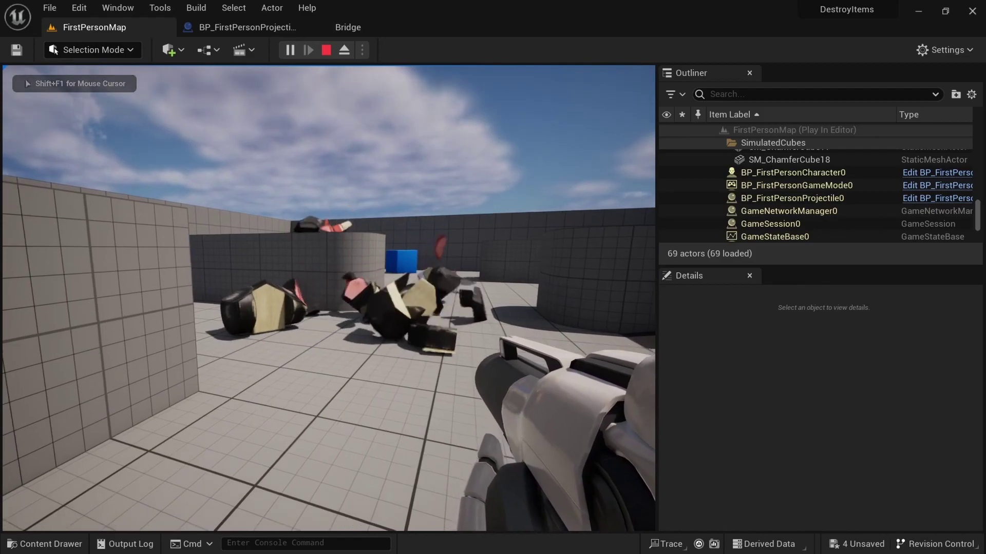
{"action": "key", "text": "w"}
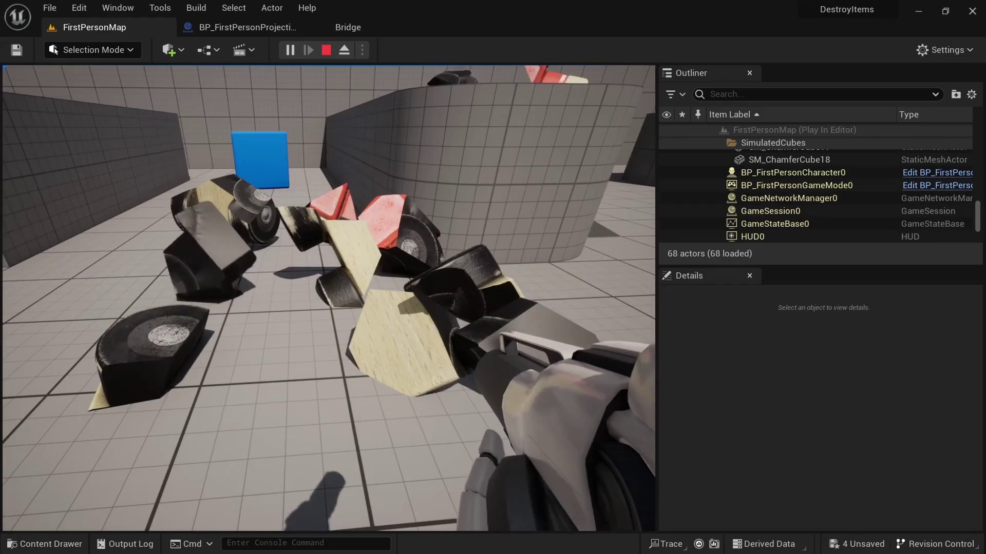
{"action": "key", "text": "w"}
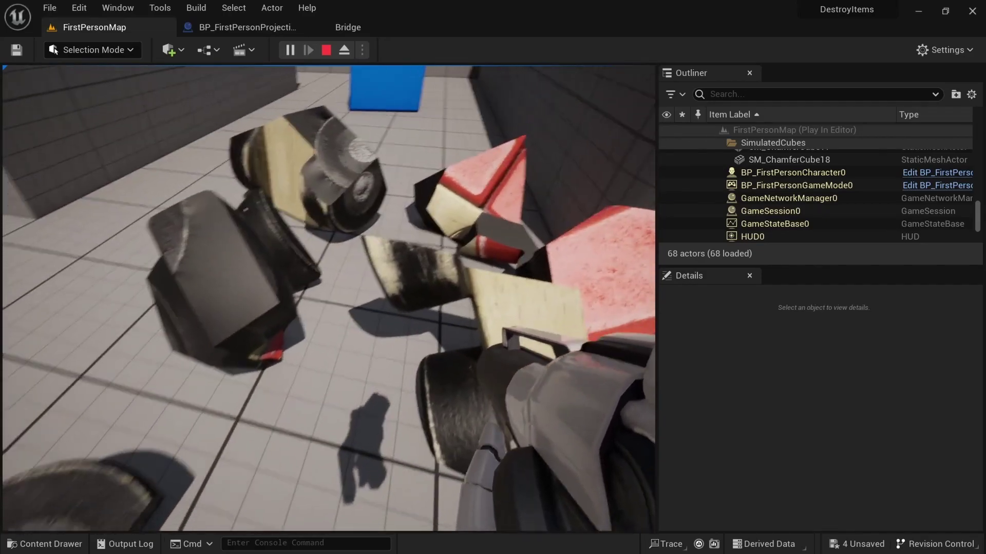
{"action": "key", "text": "s"}
{"action": "key", "text": "d"}
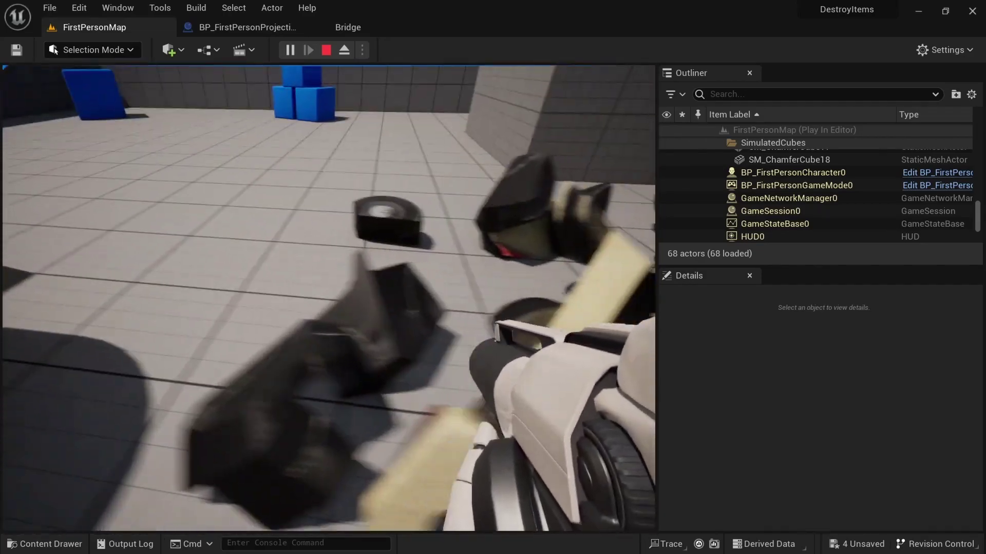
{"action": "key", "text": "a"}
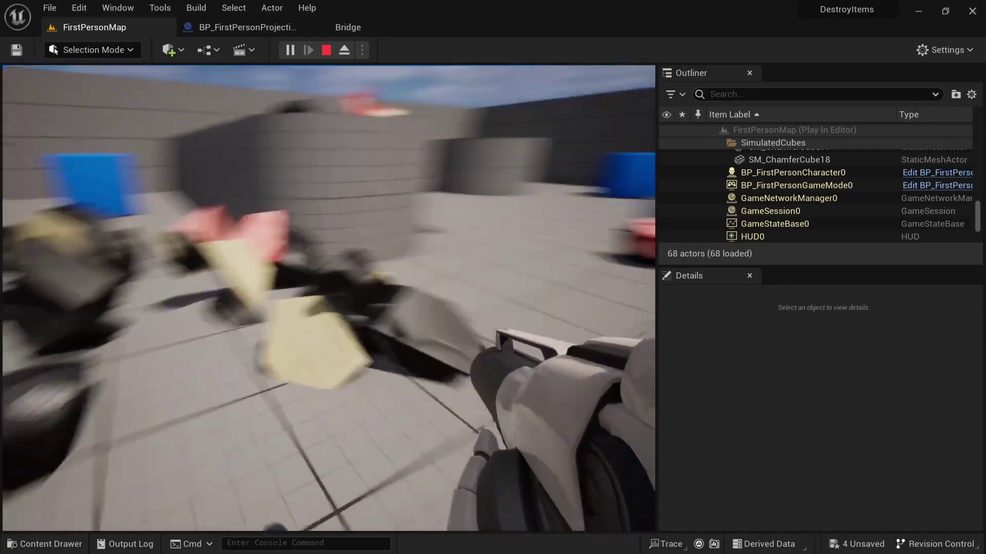
{"action": "key", "text": "s"}
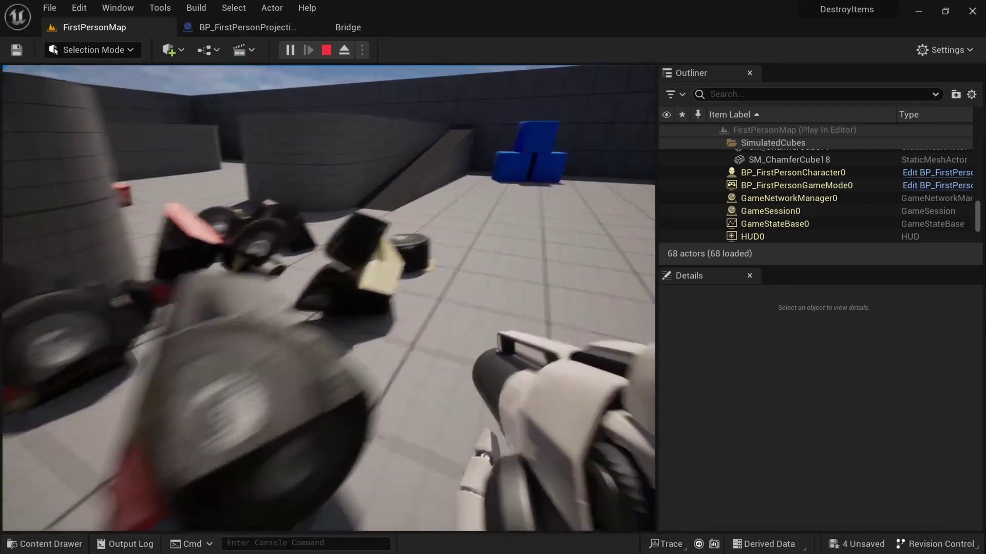
{"action": "key", "text": "d"}
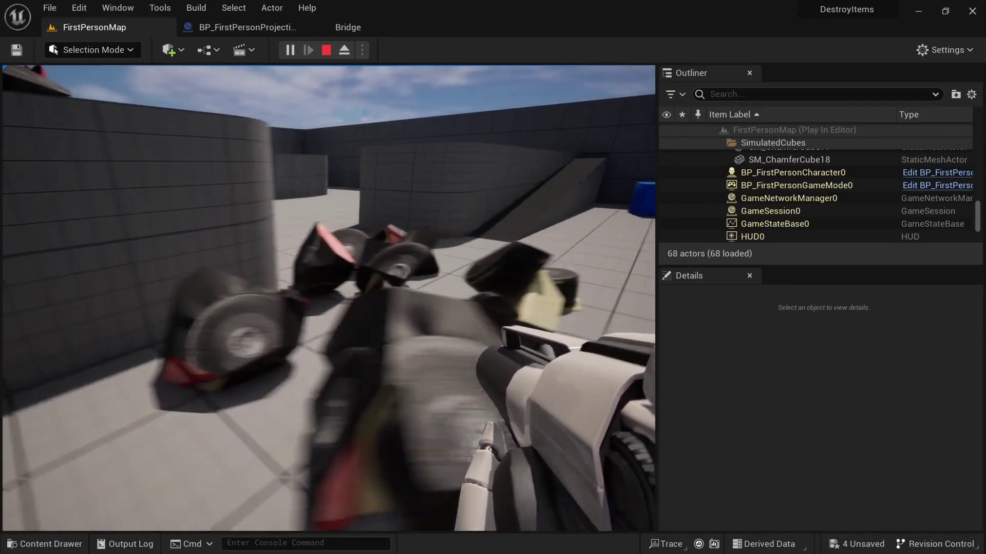
{"action": "key", "text": "s"}
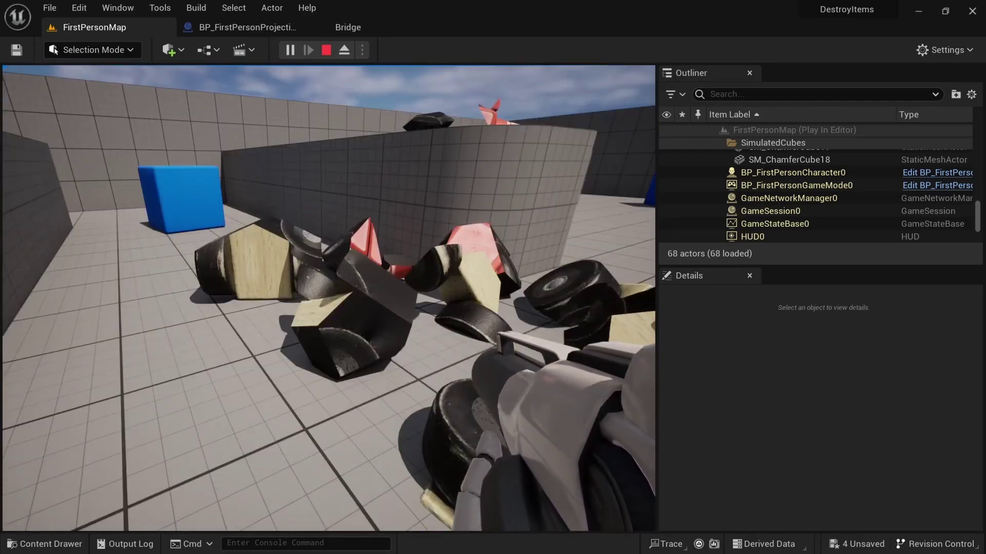
{"action": "key", "text": "w"}
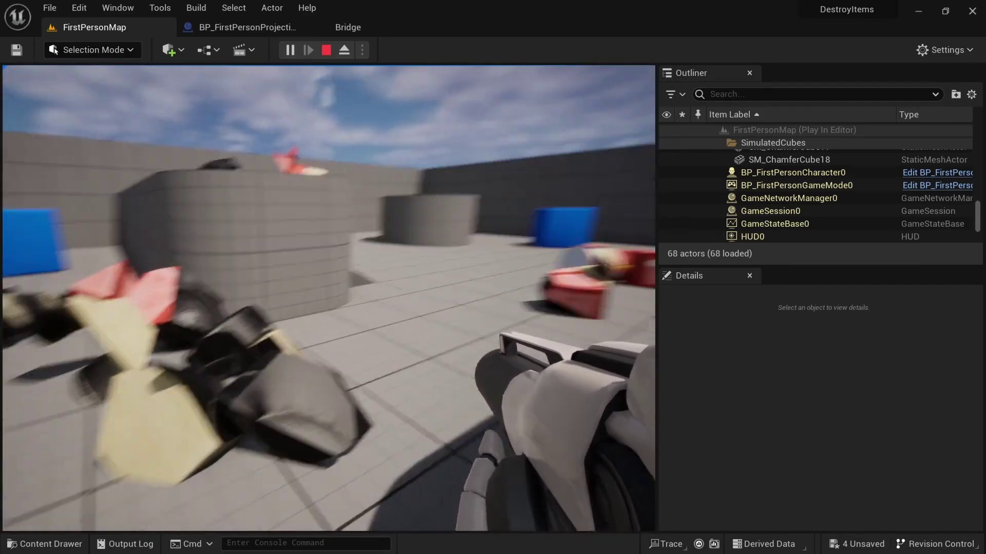
{"action": "key", "text": "Escape"}
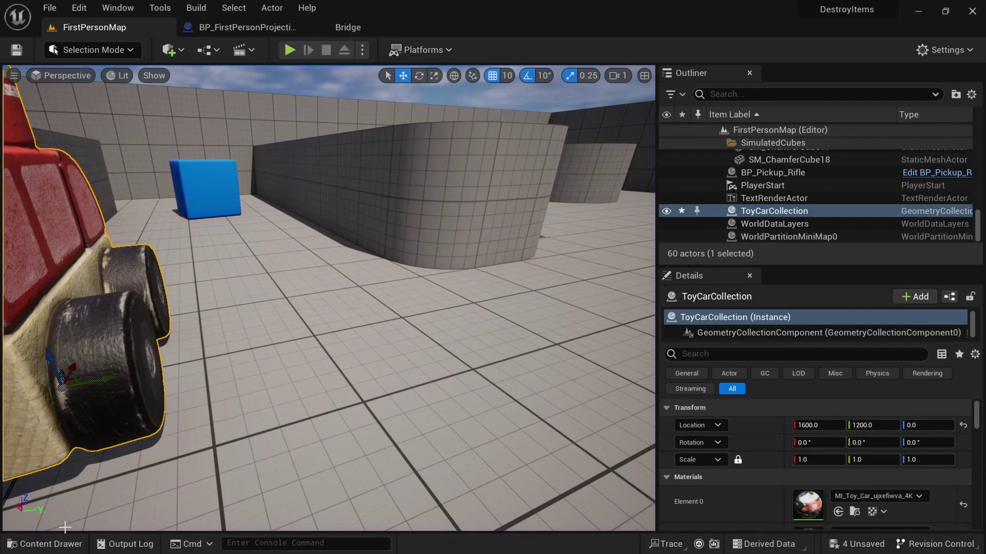
- Open the ToyCarCollection geometry collection asset from the Content folder
{"action": "left_click", "coordinate": [56, 544]}
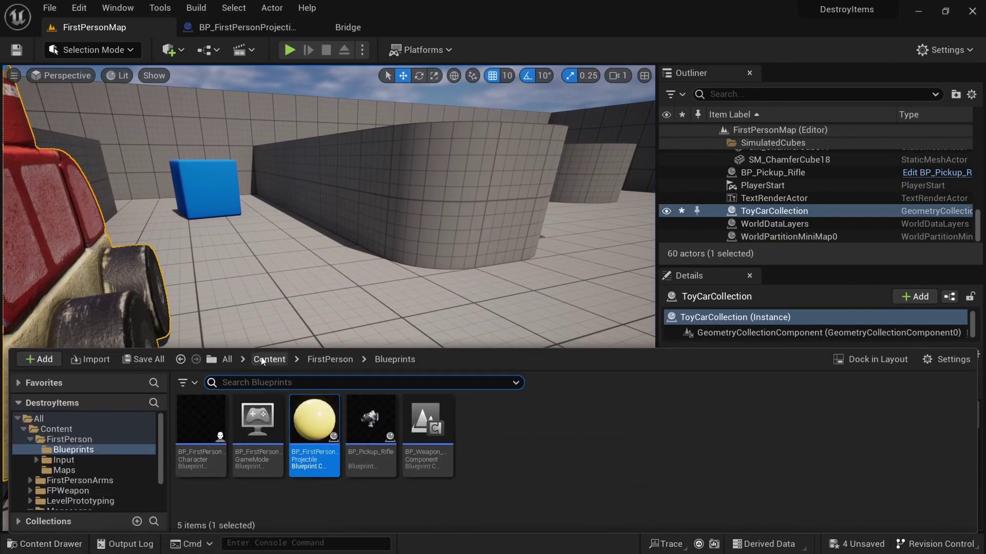
{"action": "left_click", "coordinate": [268, 359]}
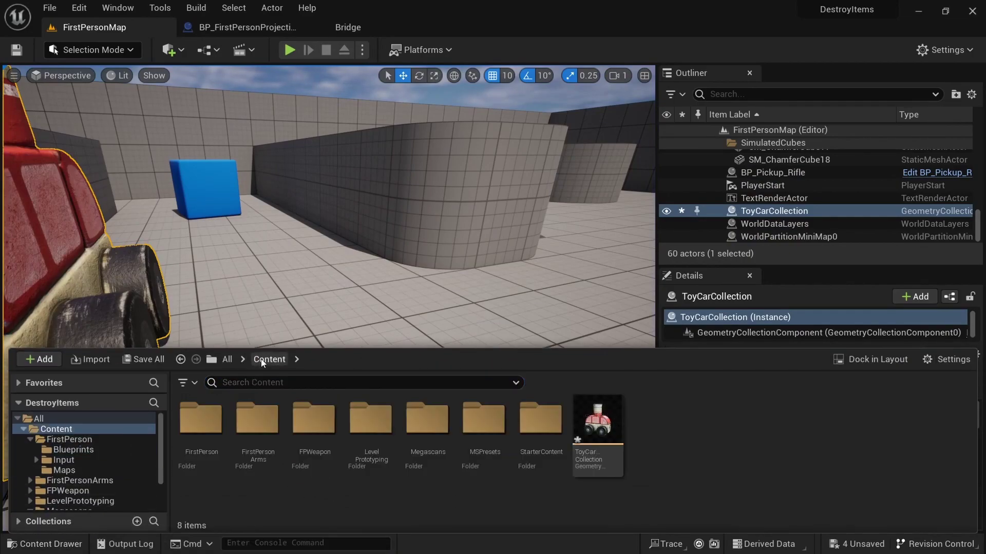
{"action": "double_click", "coordinate": [605, 425]}
- Assign M_Wood_Pine to Index 1 of the geometry collection's materials and save the asset
{"action": "scroll", "coordinate": [61, 317], "scroll_direction": "down", "scroll_amount": 5}
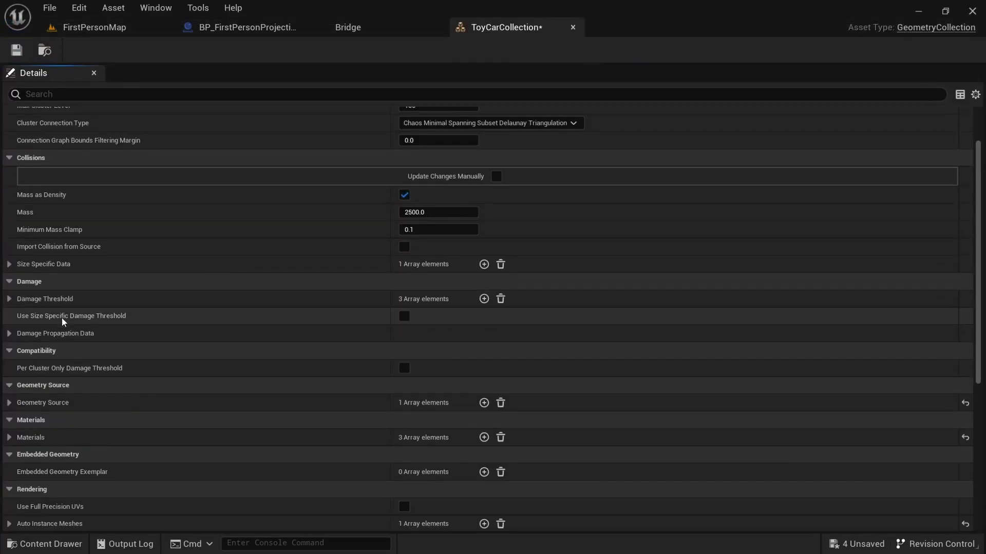
{"action": "left_click", "coordinate": [8, 336]}
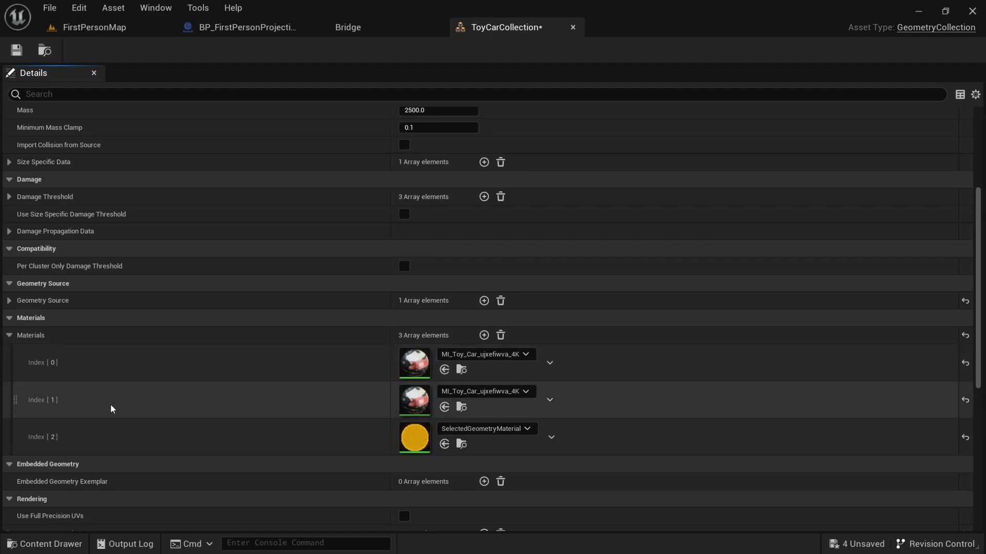
{"action": "left_click", "coordinate": [496, 392]}
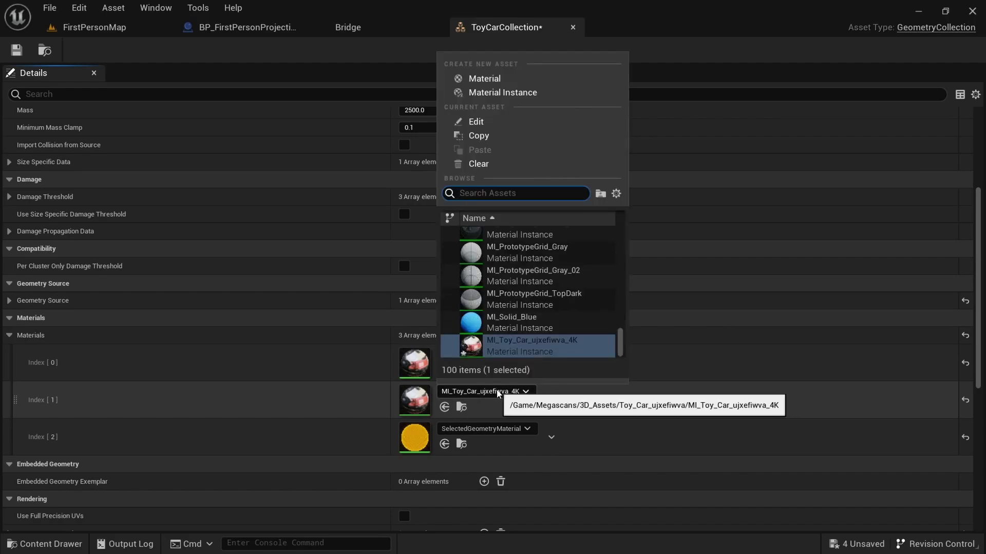
{"action": "type", "text": "wood"}
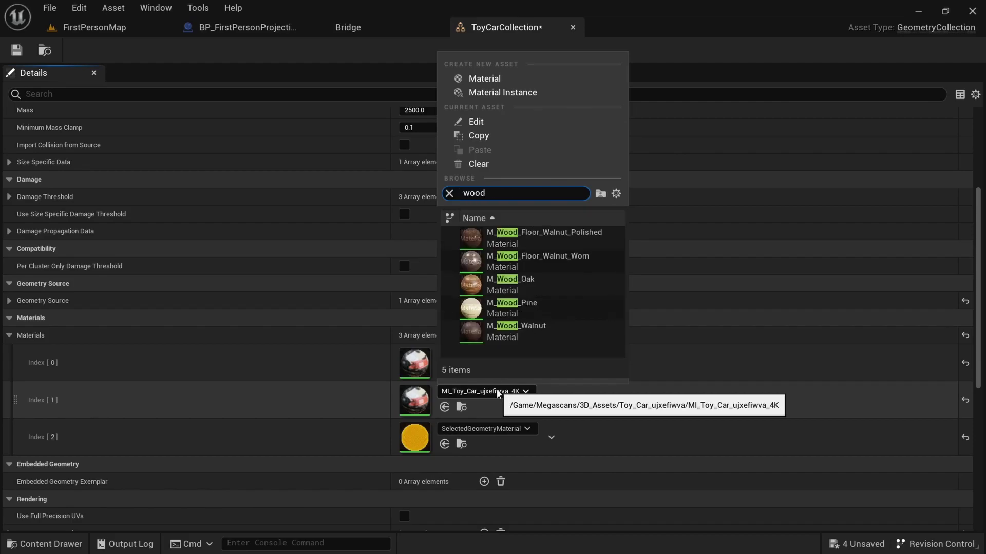
{"action": "left_click", "coordinate": [540, 308]}
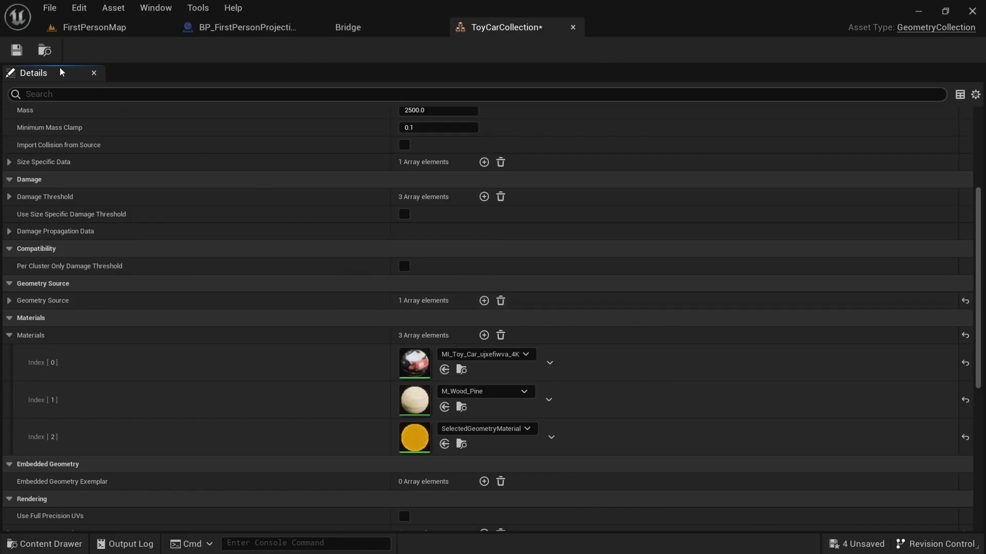
{"action": "left_click", "coordinate": [17, 50]}
- Play FirstPersonMap, shoot the toy car to check the wooden inner faces, and stop the play session
{"action": "left_click", "coordinate": [123, 29]}
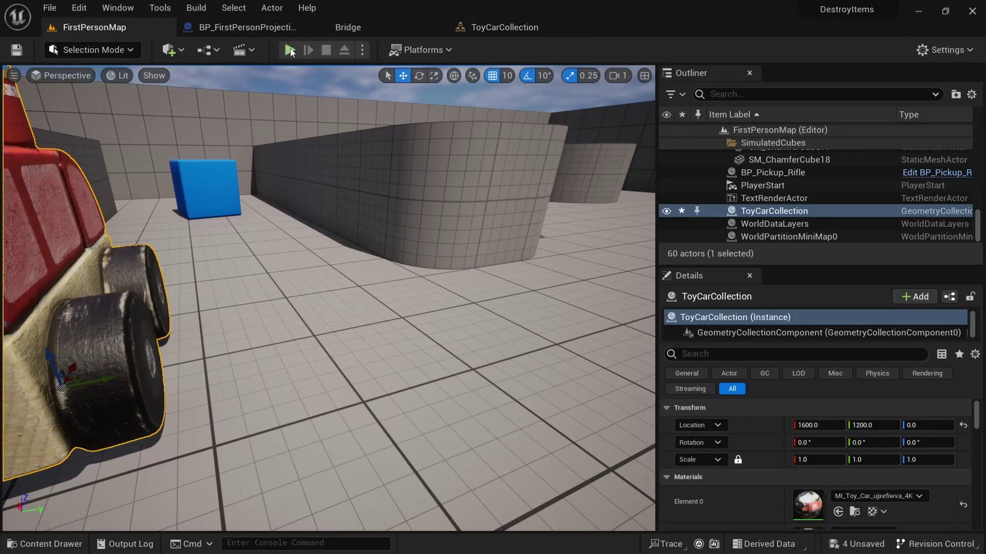
{"action": "left_click", "coordinate": [290, 52]}
{"action": "key", "text": "w"}
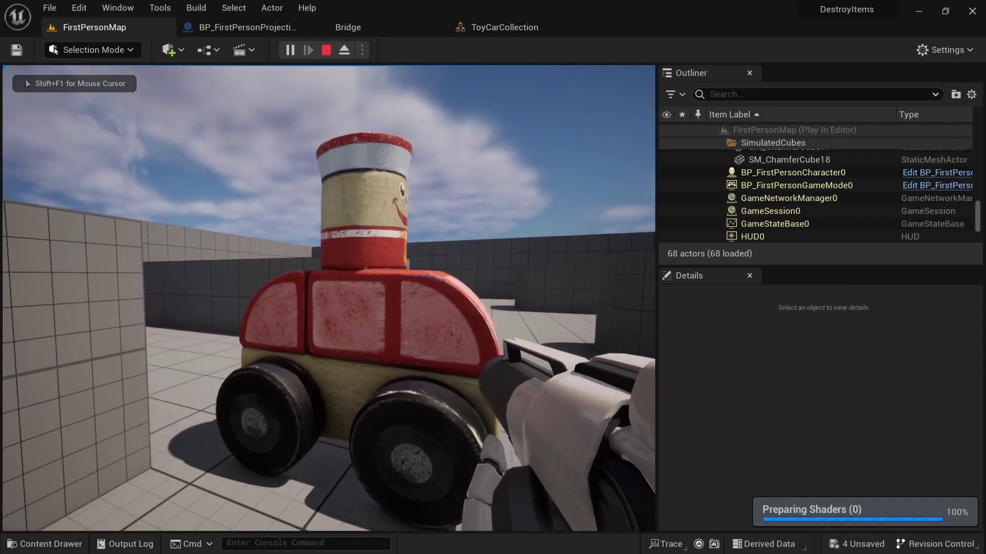
{"action": "left_click", "coordinate": [329, 298]}
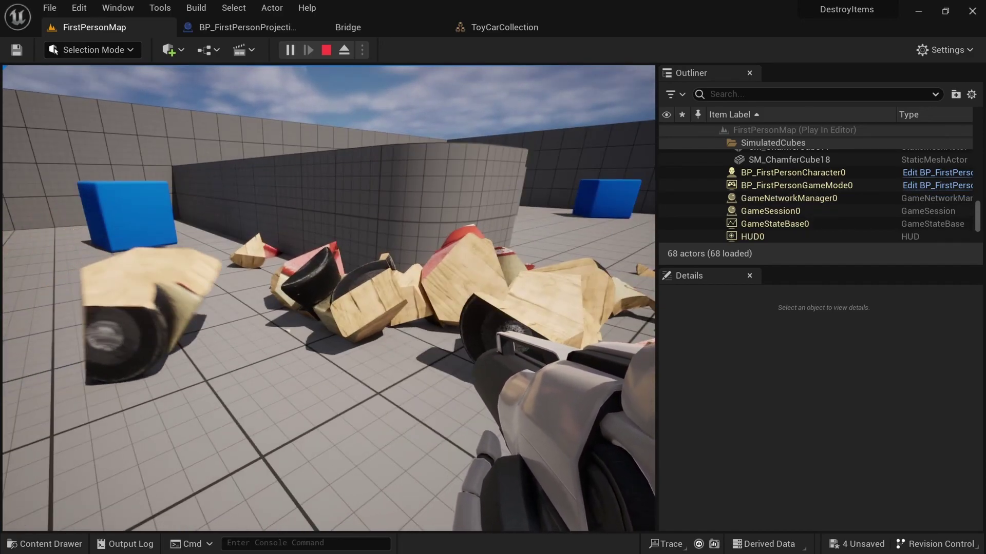
{"action": "key", "text": "Escape"}
- Raise the toy car above the floor to a Z location of 290
{"action": "key", "text": "f"}
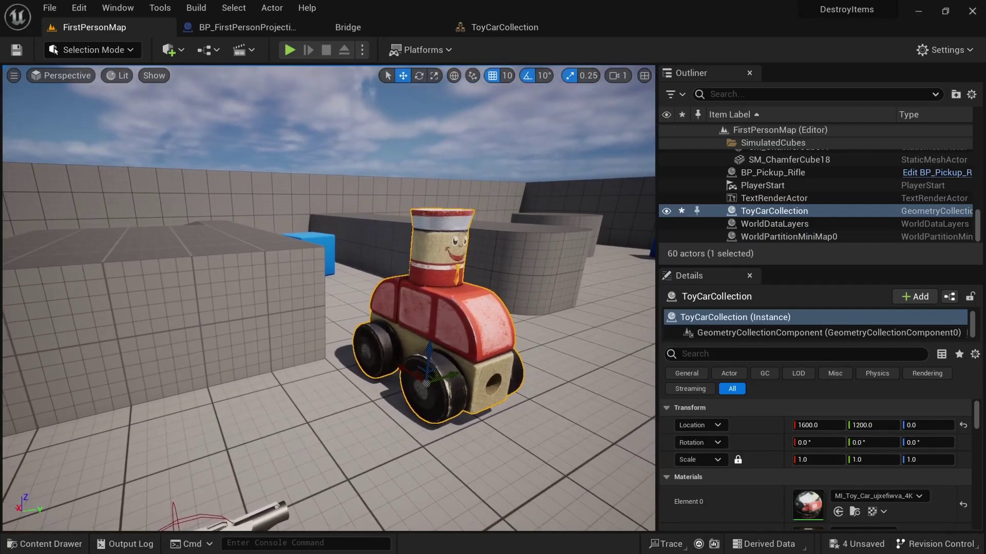
{"action": "right_click_drag", "start_coordinate": [328, 298], "coordinate": [261, 296]}
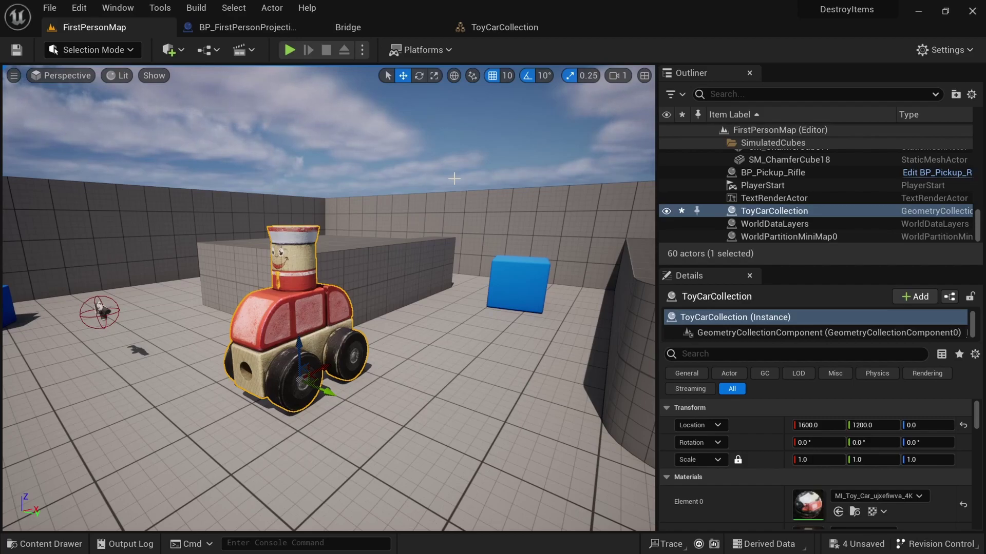
{"action": "left_click_drag", "start_coordinate": [290, 342], "coordinate": [283, 170]}
- Play the level to test the toy car's drop to the floor, walk up to the pieces, and stop the play session
{"action": "left_click", "coordinate": [289, 50]}
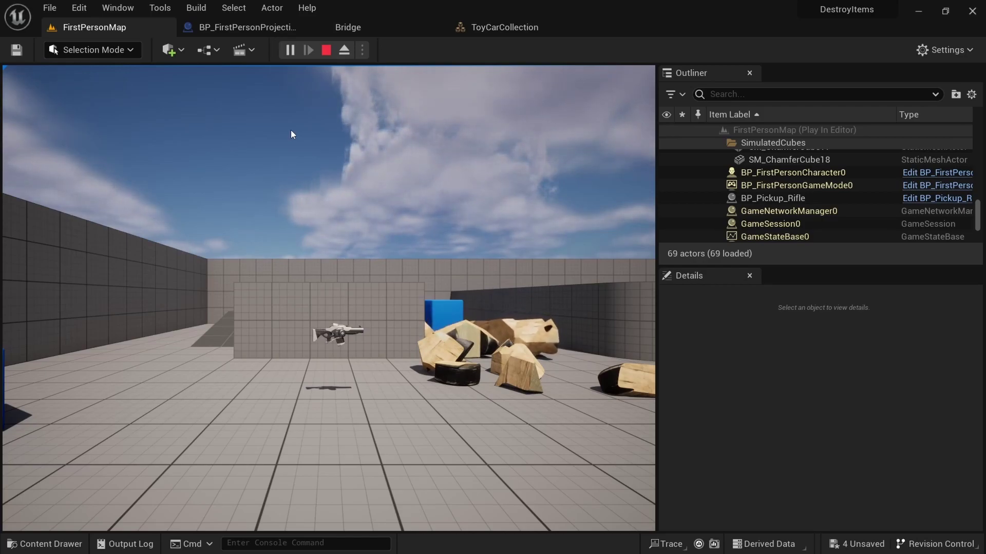
{"action": "left_click", "coordinate": [291, 131]}
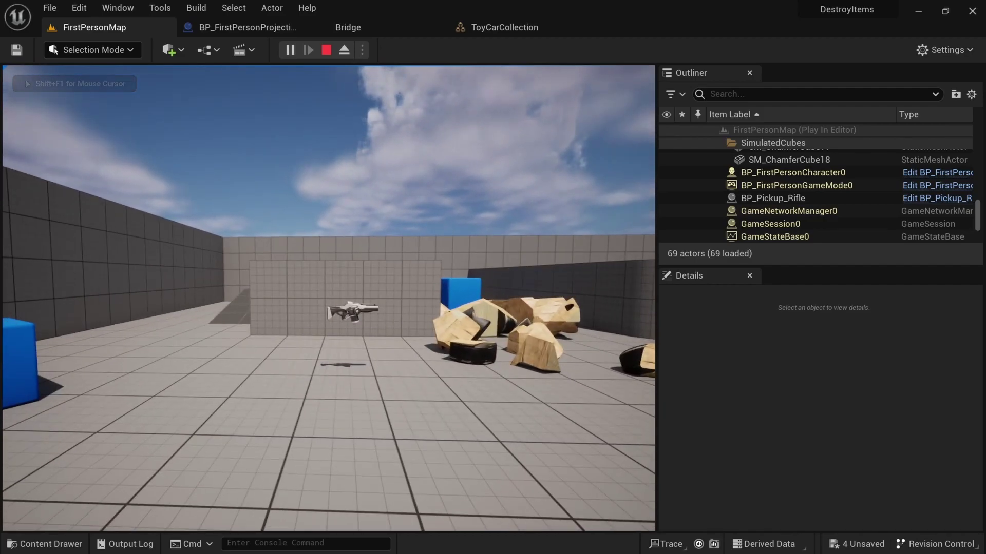
{"action": "key", "text": "s"}
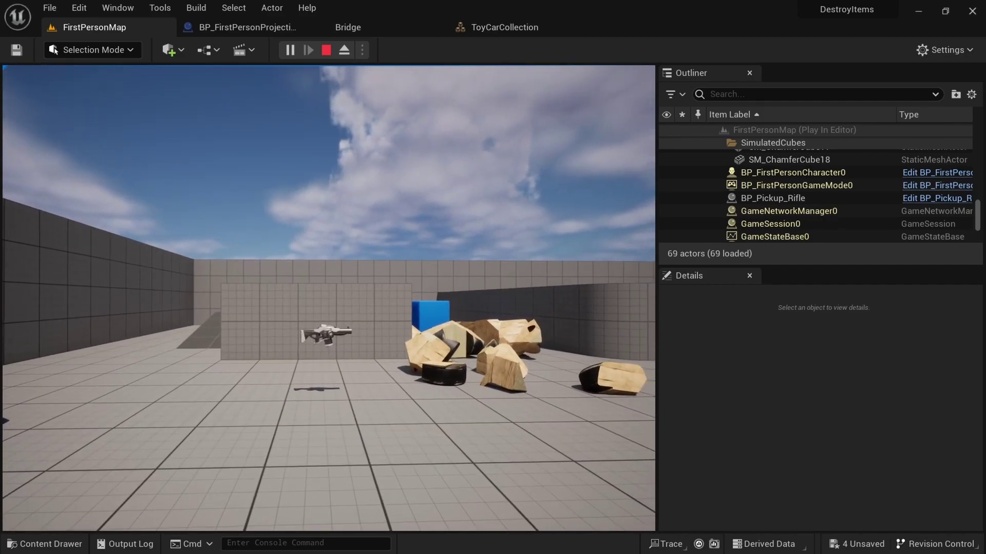
{"action": "key", "text": "w"}
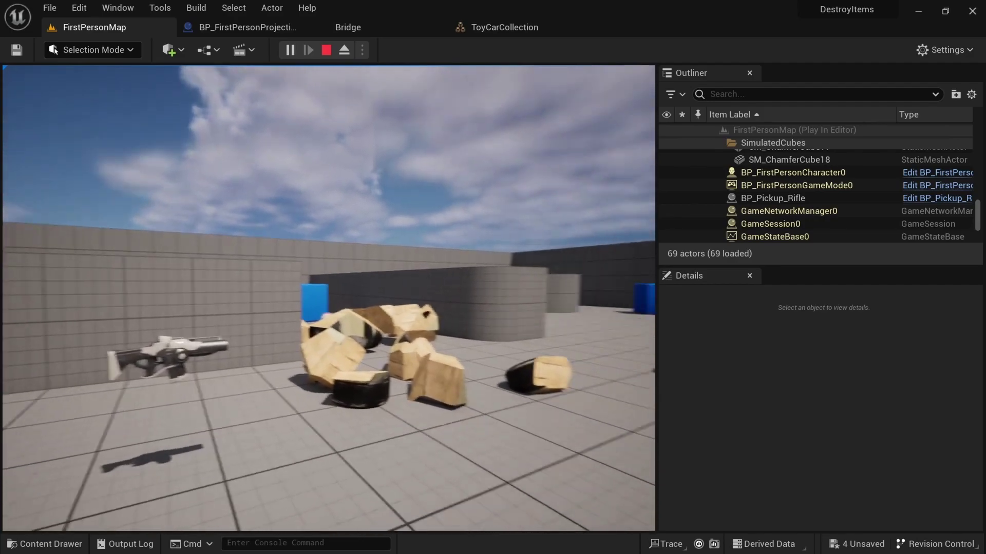
{"action": "key", "text": "w"}
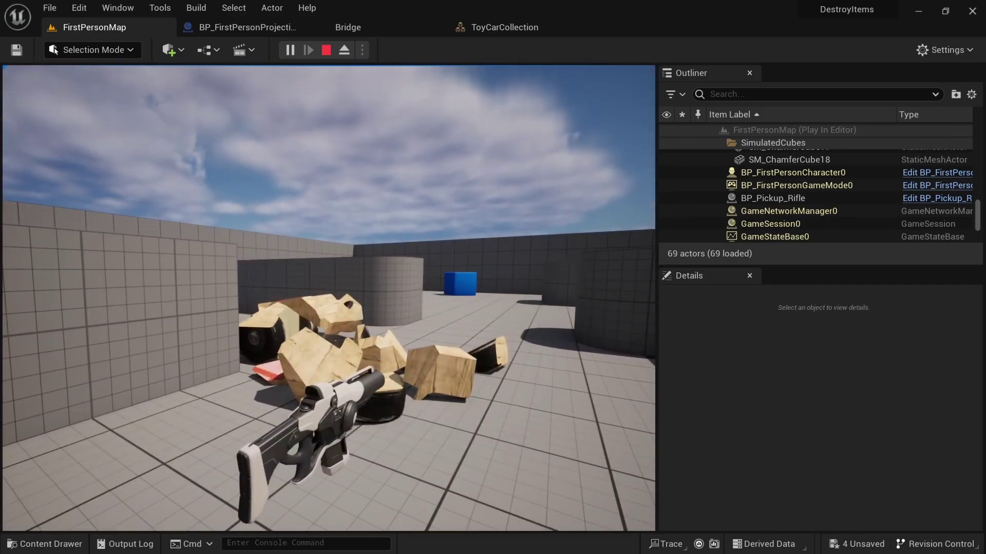
{"action": "key", "text": "Escape"}
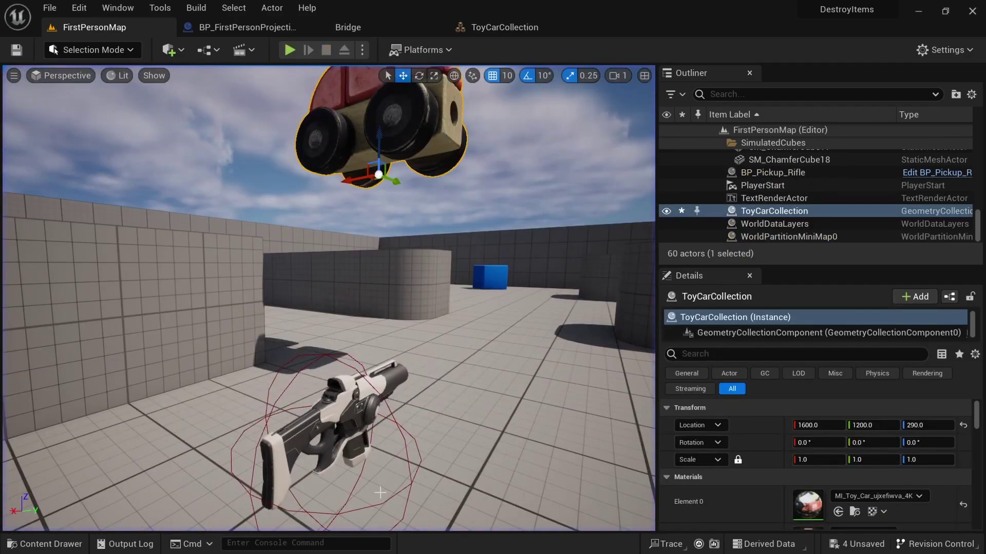
- Open the toy car's static mesh from the Toy_Car_ujxefiwva folder and look through its collision options
{"action": "left_click", "coordinate": [63, 545]}
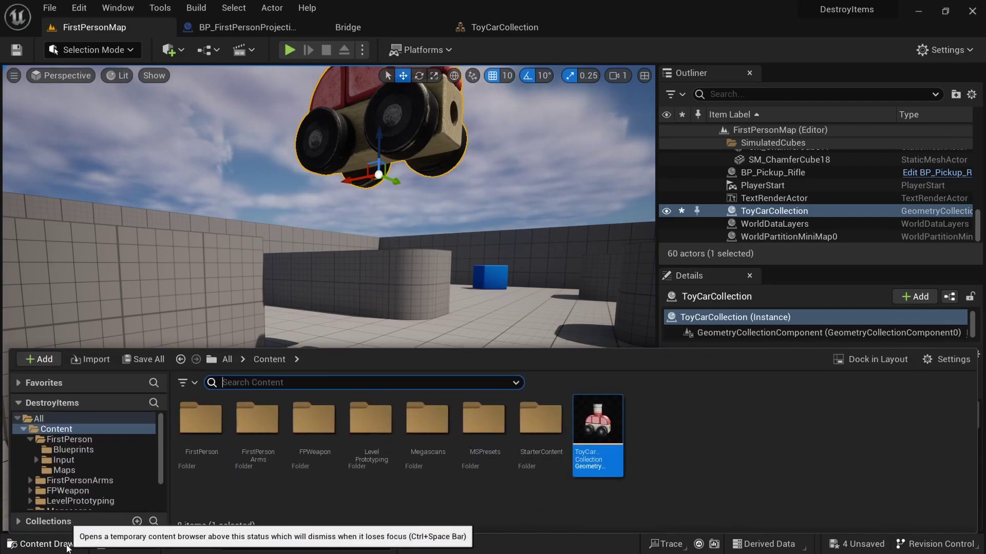
{"action": "scroll", "coordinate": [82, 462], "scroll_direction": "down", "scroll_amount": 2}
{"action": "left_click", "coordinate": [77, 486]}
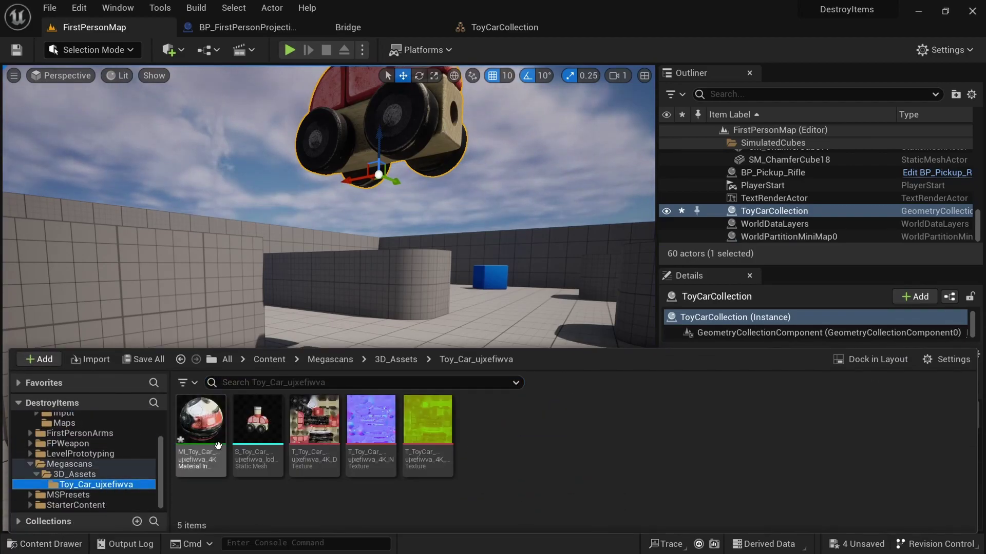
{"action": "double_click", "coordinate": [257, 432]}
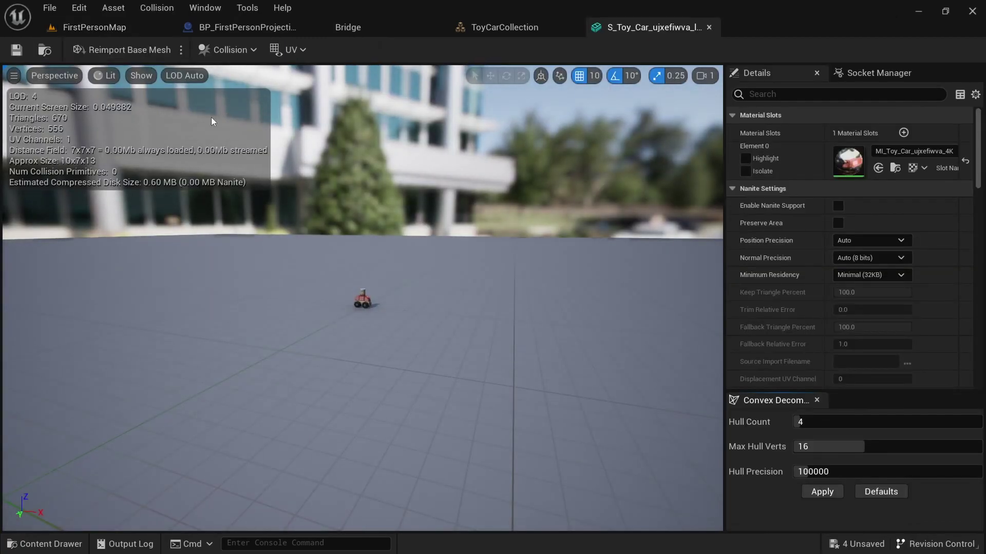
{"action": "left_click", "coordinate": [218, 53]}
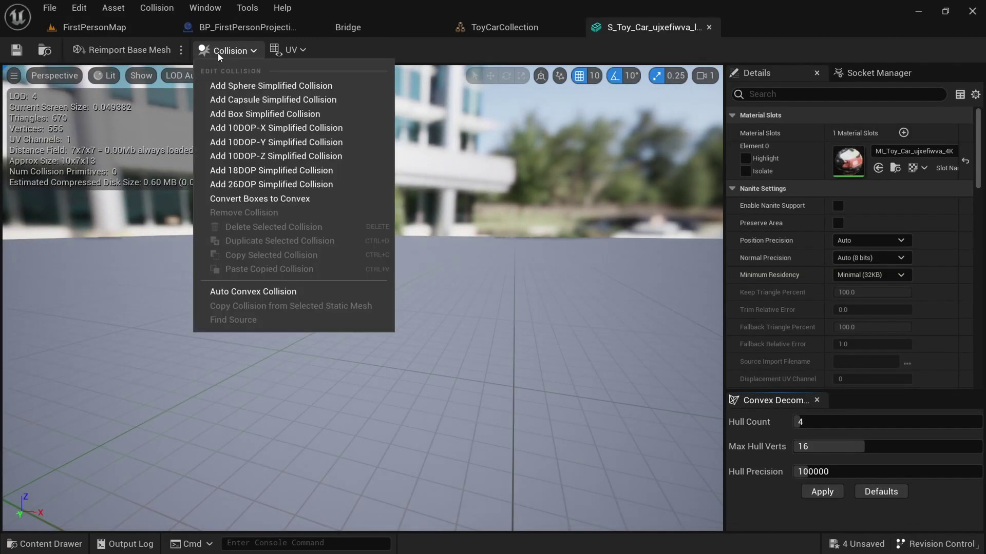
{"action": "left_click", "coordinate": [221, 54]}
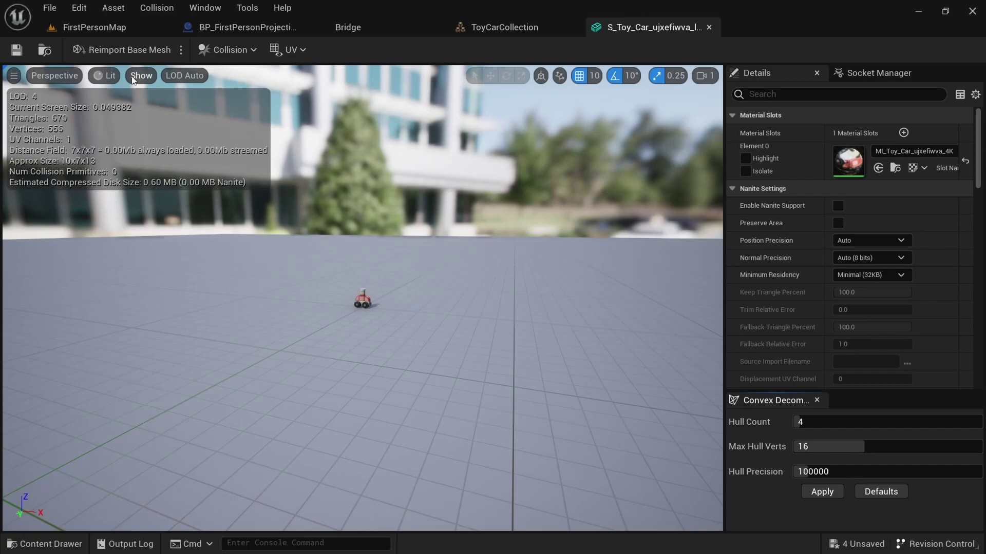
- Inspect the toy car mesh in Visibility Collision and Player Collision views, return to Lit, and find the Auto Convex Collision option
{"action": "left_click", "coordinate": [107, 76]}
{"action": "left_click", "coordinate": [150, 293]}
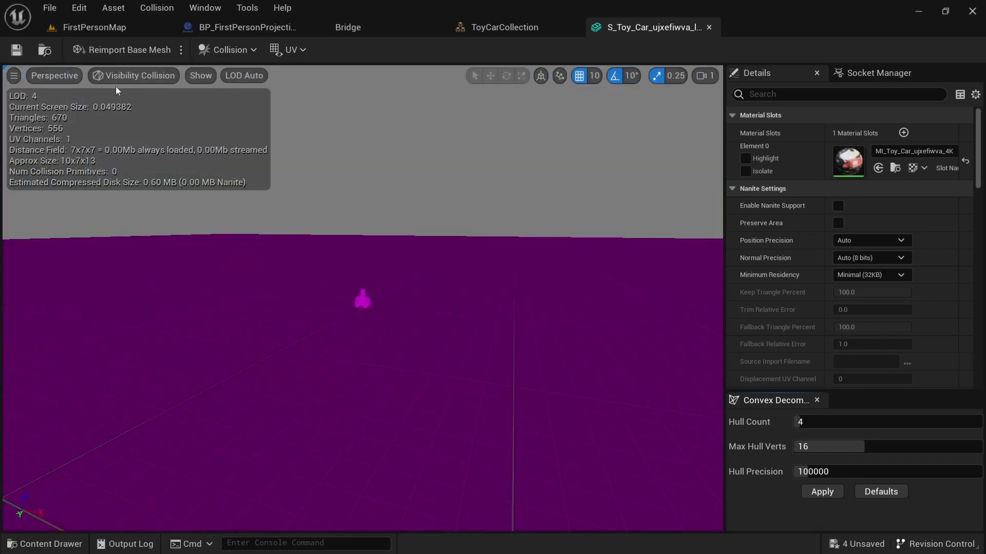
{"action": "left_click", "coordinate": [119, 76]}
{"action": "left_click", "coordinate": [157, 279]}
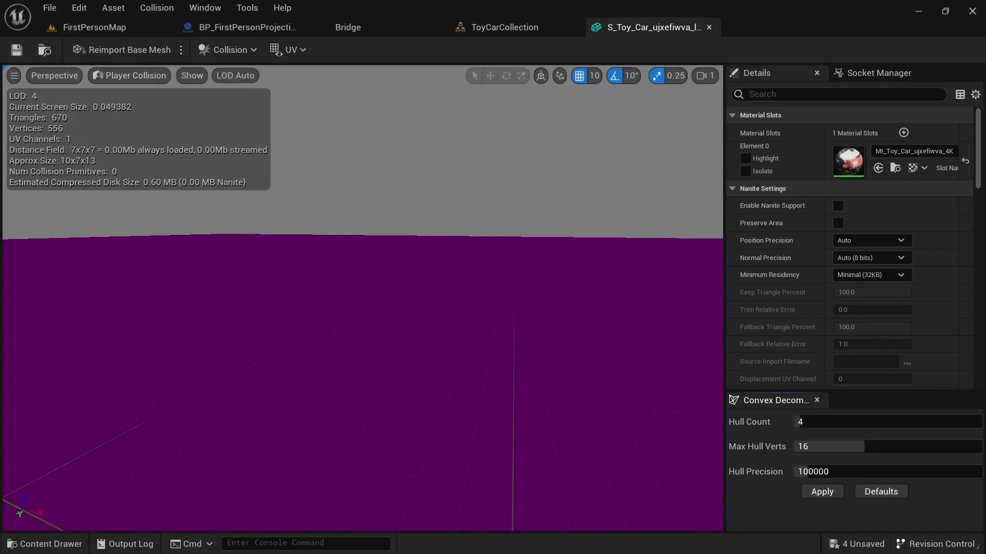
{"action": "right_click_drag", "start_coordinate": [363, 297], "coordinate": [352, 331]}
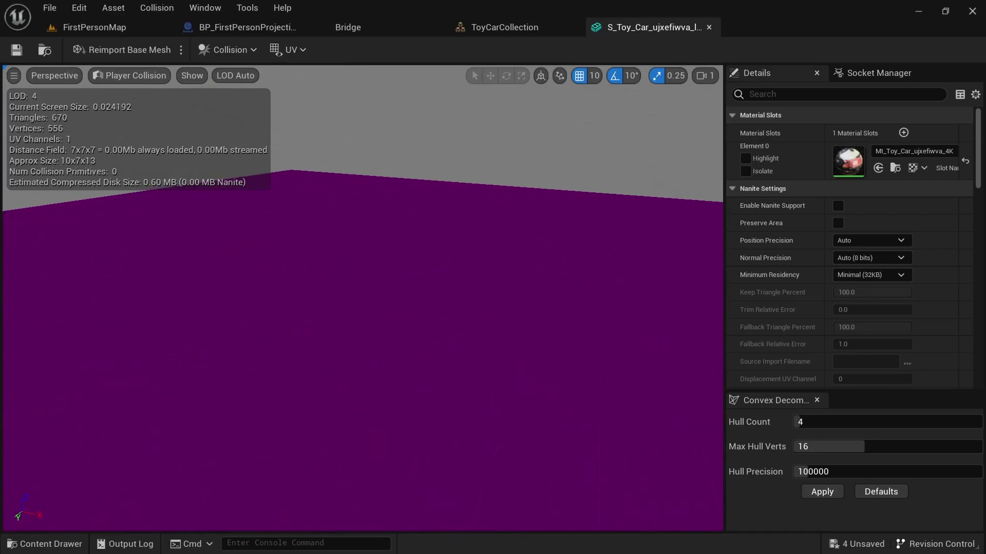
{"action": "left_click", "coordinate": [132, 75]}
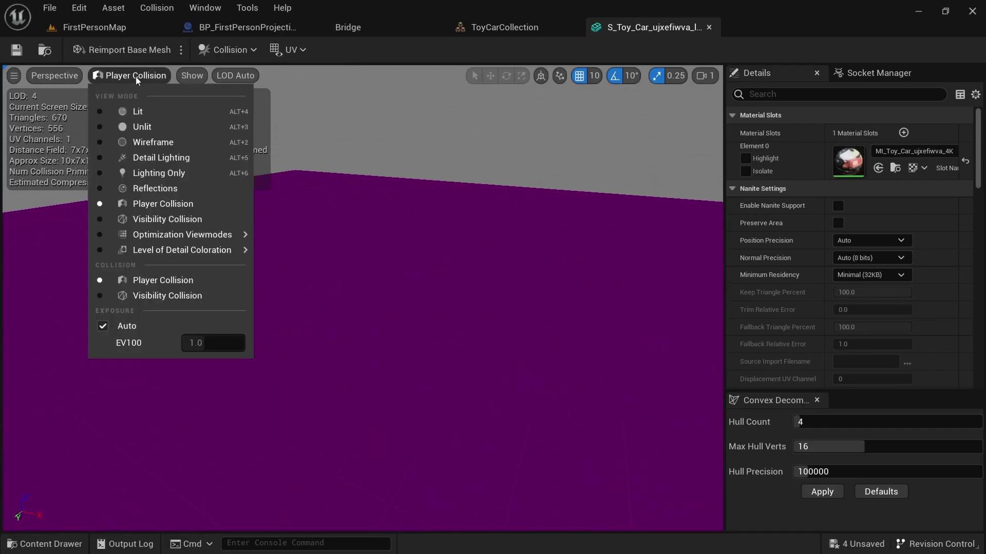
{"action": "left_click", "coordinate": [137, 109]}
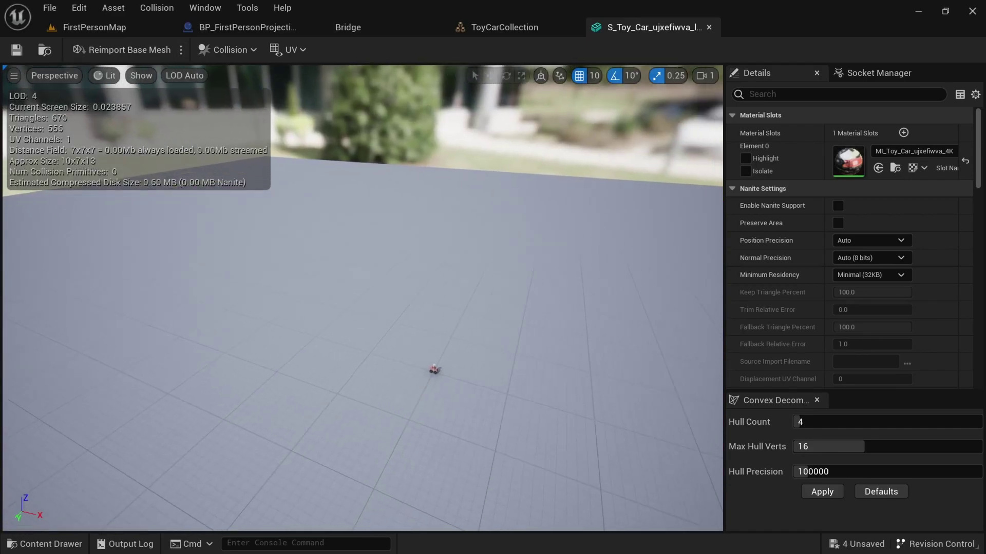
{"action": "left_click", "coordinate": [235, 51]}
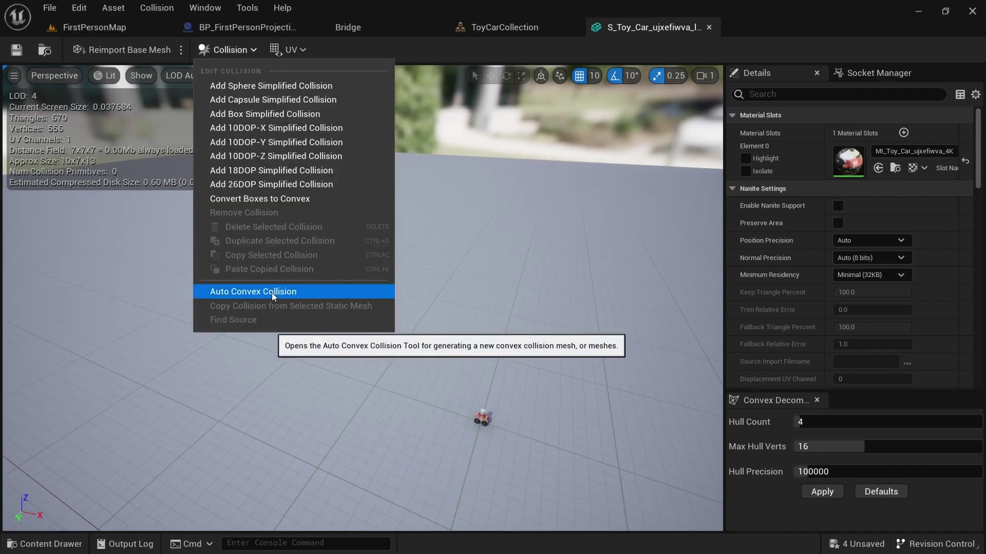
{"action": "left_click", "coordinate": [333, 294]}
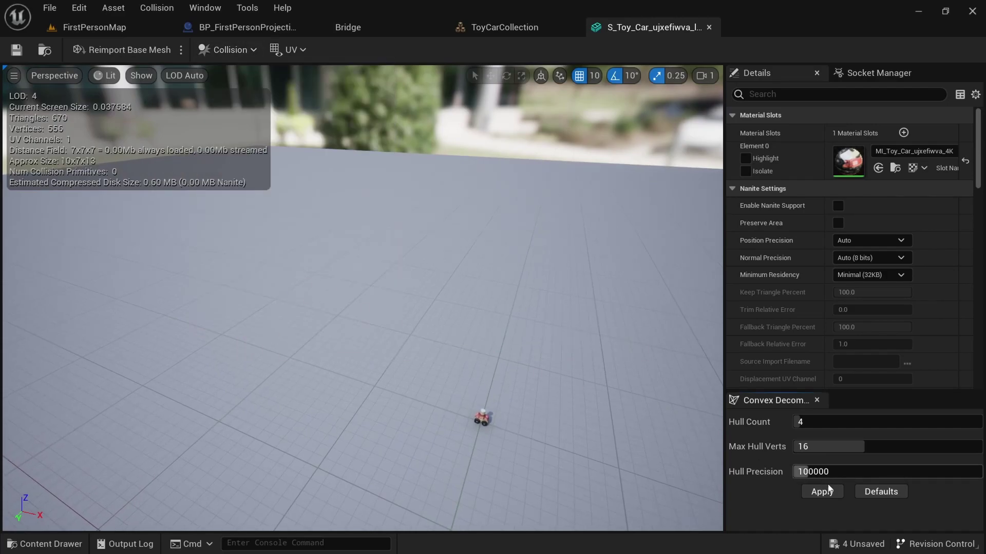
- Play FirstPersonMap to examine the pieces of the dropped toy car, and stop the play session
{"action": "mouse_move", "coordinate": [551, 351]}
{"action": "right_mouse_down"}
{"action": "mouse_move", "coordinate": [557, 391]}
{"action": "mouse_move", "coordinate": [557, 329]}
{"action": "mouse_move", "coordinate": [569, 349]}
{"action": "mouse_move", "coordinate": [551, 347]}
{"action": "right_mouse_up"}
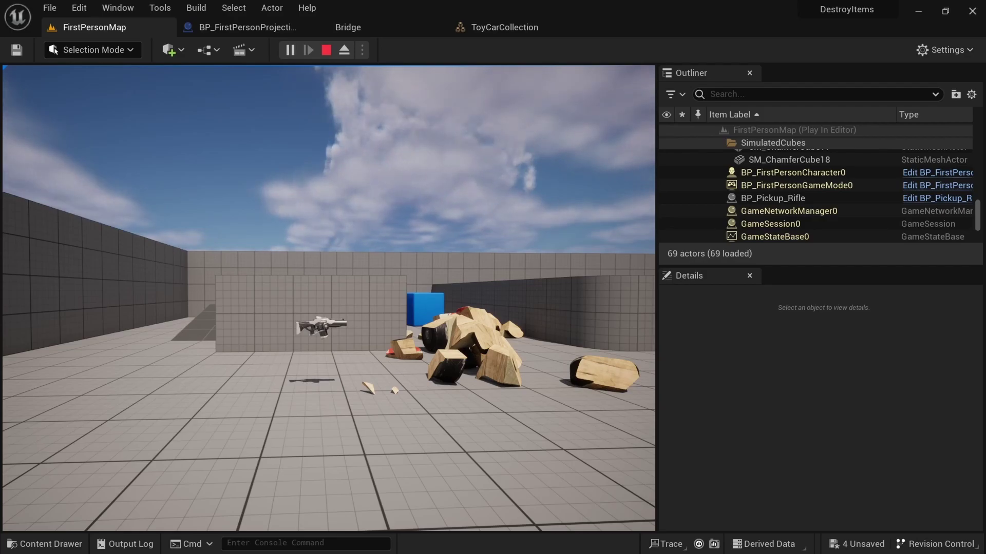
{"action": "key", "text": "Escape"}
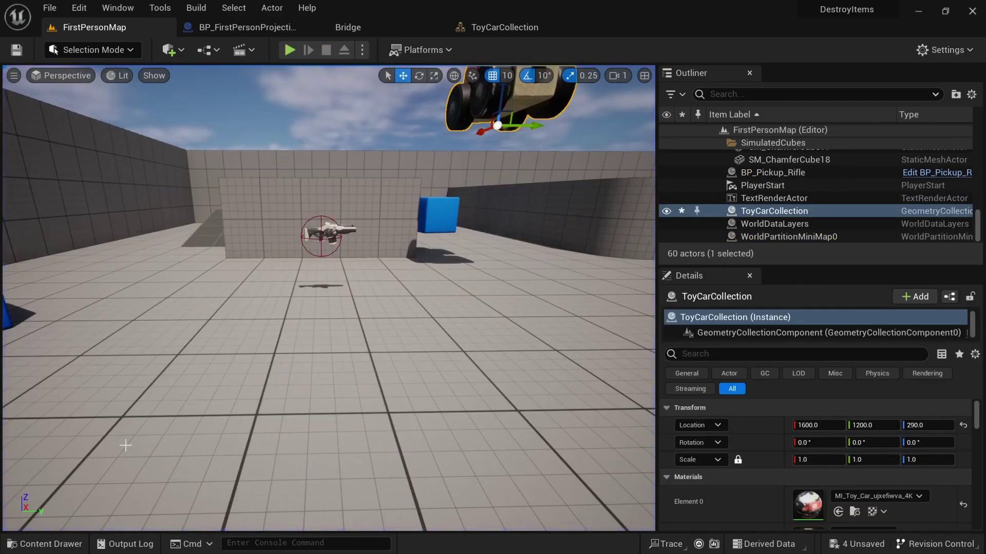
- Create an Actor blueprint class named BP_Car in the Content folder
{"action": "left_click", "coordinate": [67, 547]}
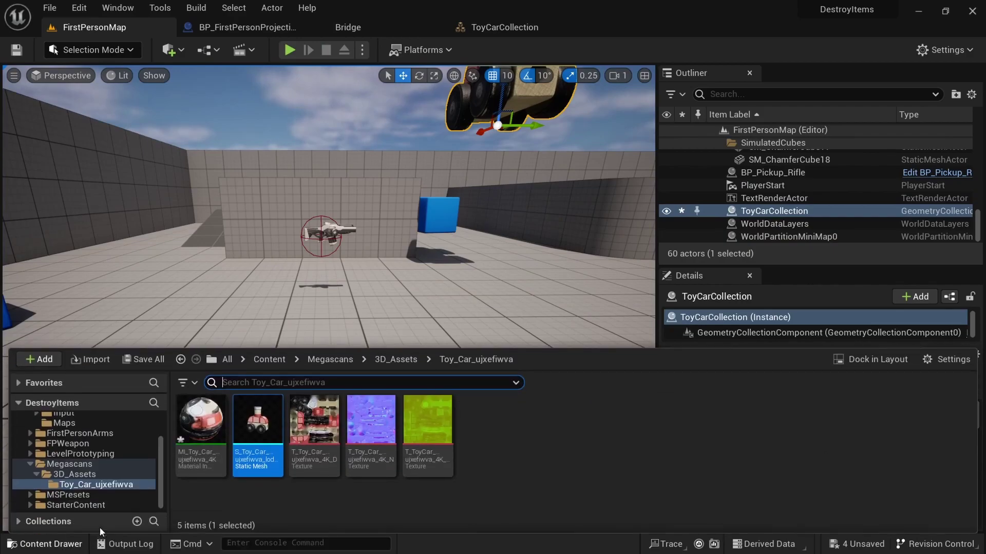
{"action": "left_click", "coordinate": [266, 364]}
{"action": "right_click", "coordinate": [667, 427]}
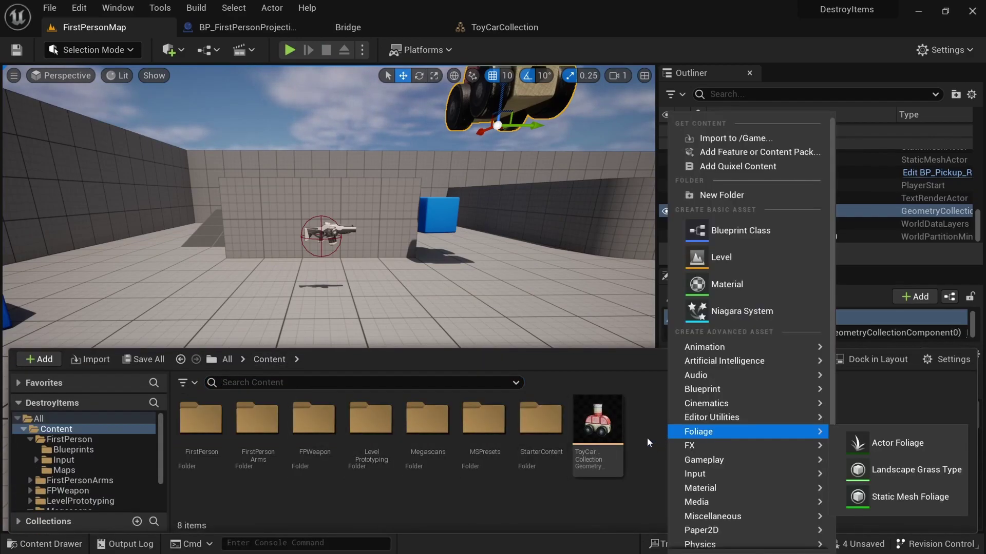
{"action": "left_click", "coordinate": [732, 234]}
{"action": "left_click", "coordinate": [339, 177]}
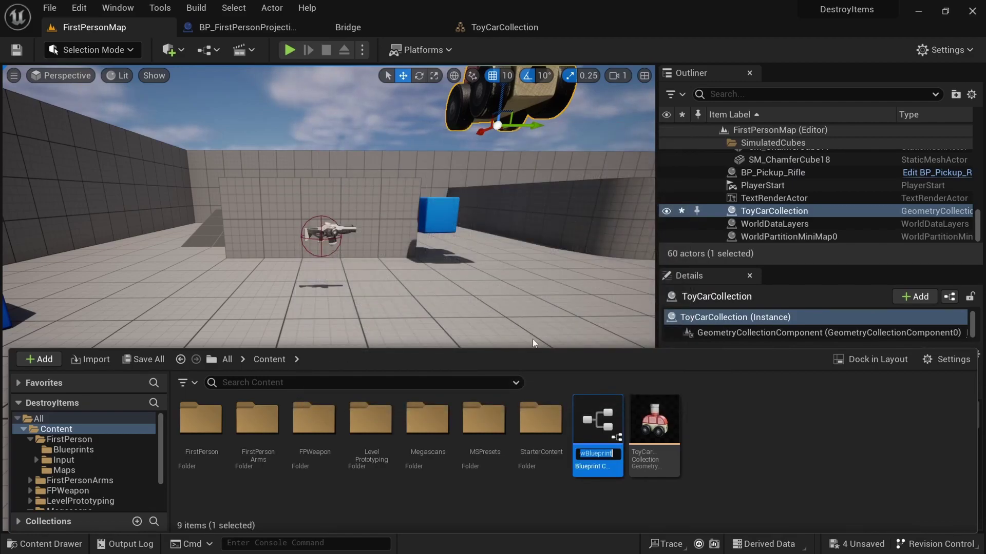
{"action": "type", "text": "BP_Car"}
{"action": "key", "text": "Return"}
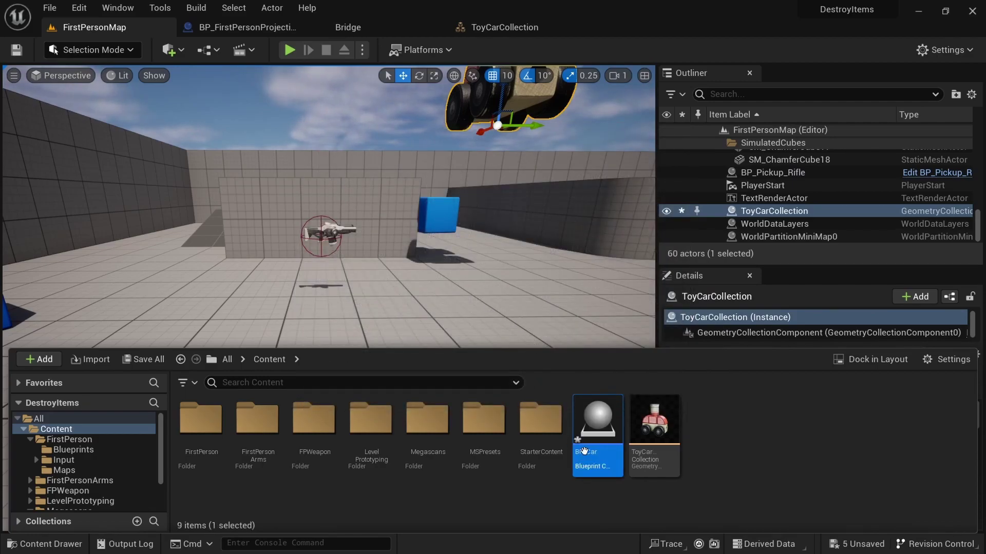
- Duplicate the ToyCarCollection geometry collection and name the copy ToyCarCollectionforBP
{"action": "left_click", "coordinate": [664, 434]}
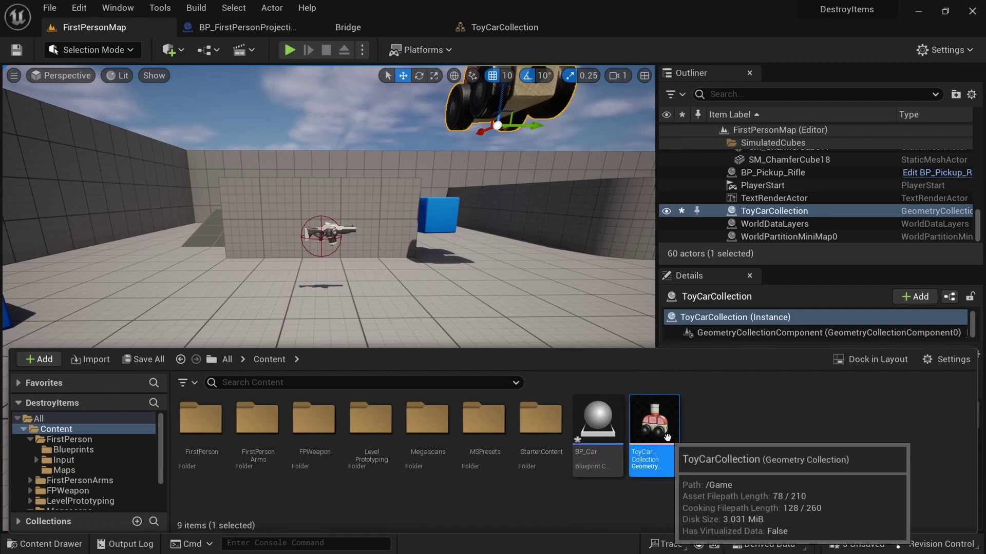
{"action": "key", "text": "ctrl+d"}
{"action": "key", "text": "End"}
{"action": "key", "text": "BackSpace"}
{"action": "type", "text": "BP"}
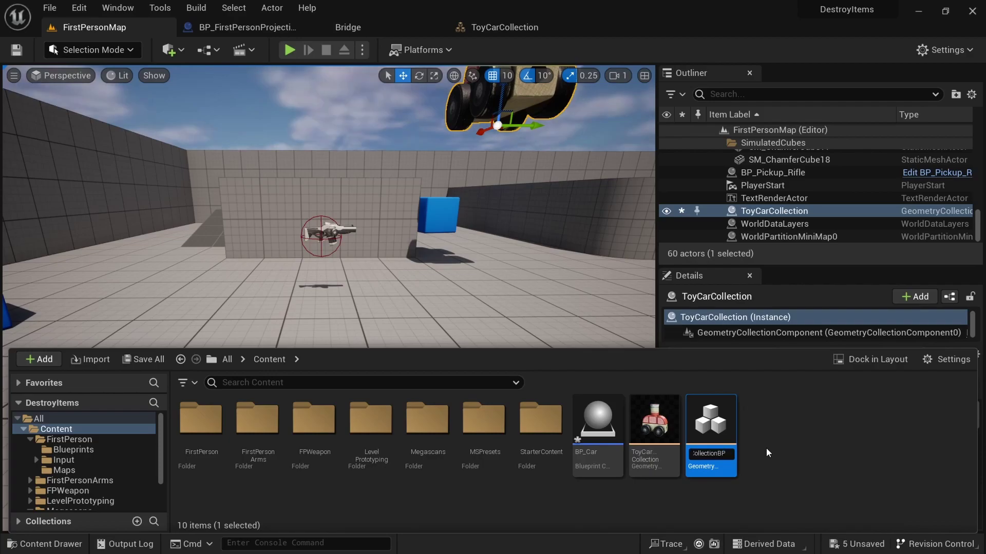
{"action": "key", "text": "Left"}
{"action": "key", "text": "Left"}
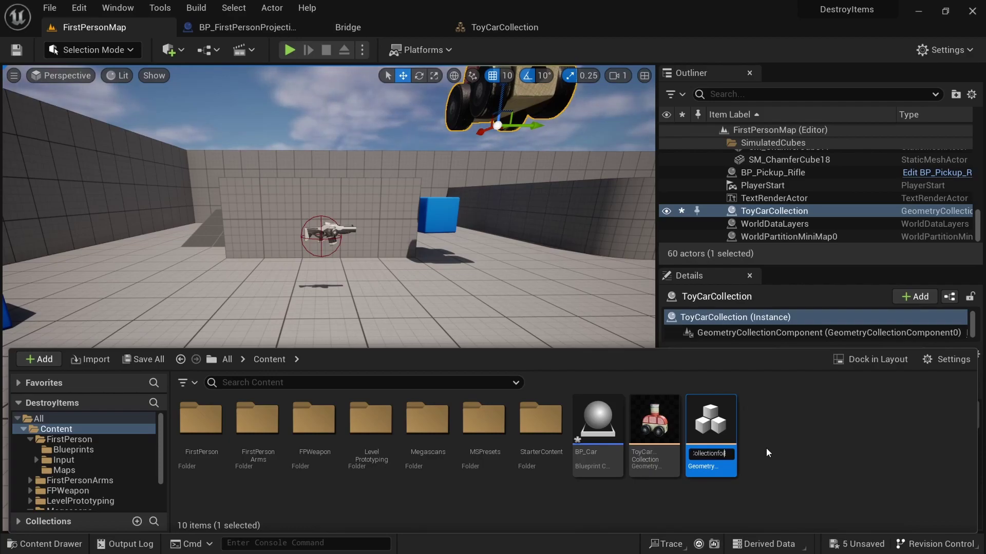
{"action": "type", "text": "forBl"}
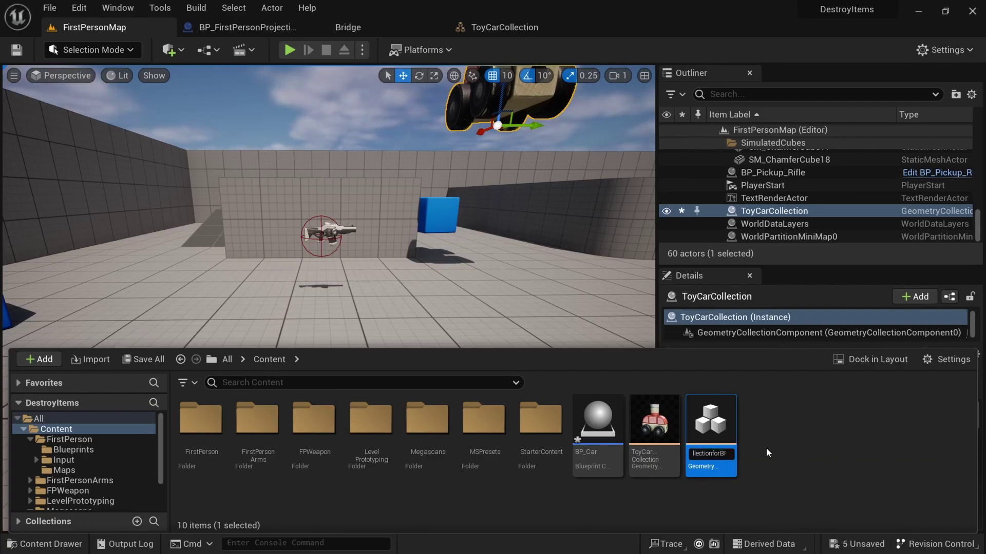
{"action": "key", "text": "Return"}
- Open BP_Car and add the toy car static mesh from the Toy_Car_ujxefiwva folder as a component
{"action": "double_click", "coordinate": [598, 426]}
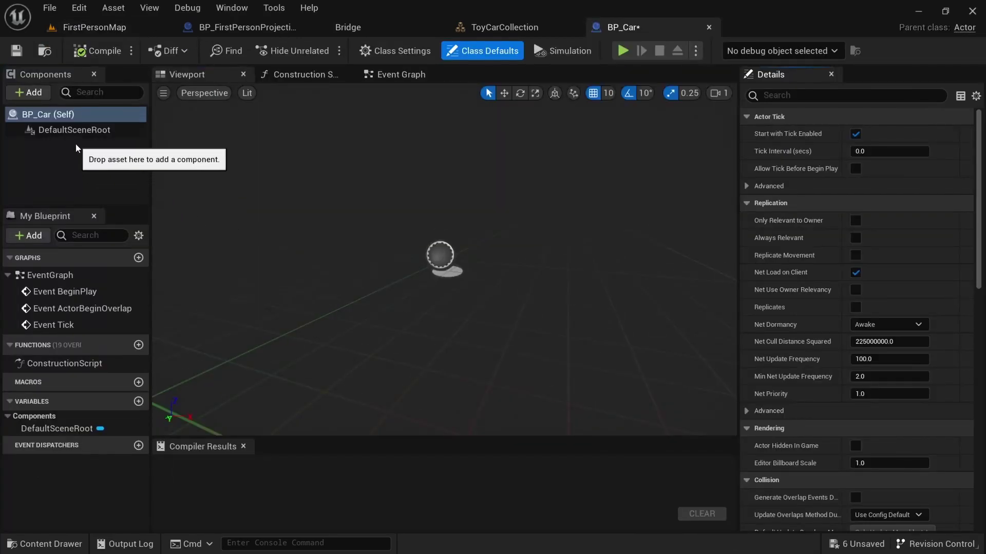
{"action": "left_click", "coordinate": [90, 154]}
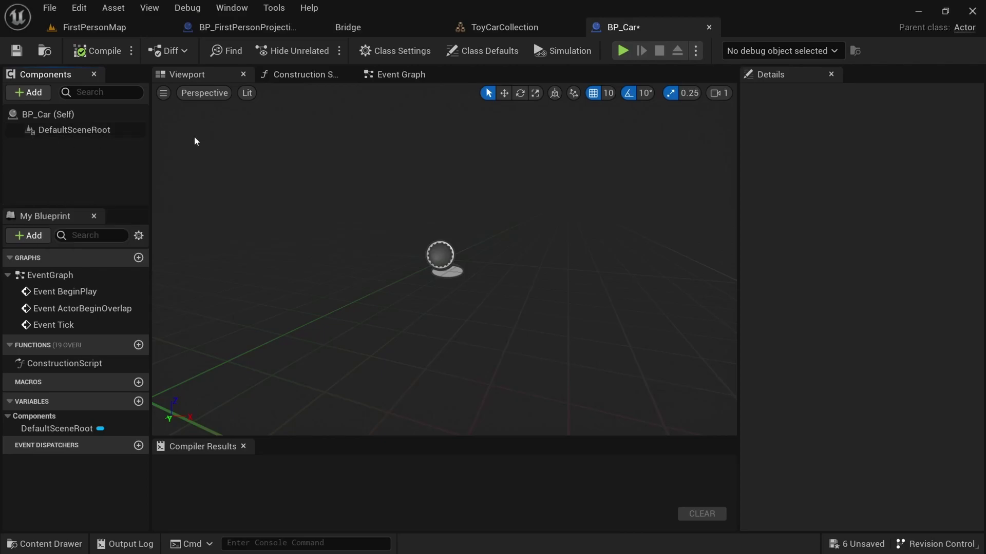
{"action": "left_click", "coordinate": [57, 543]}
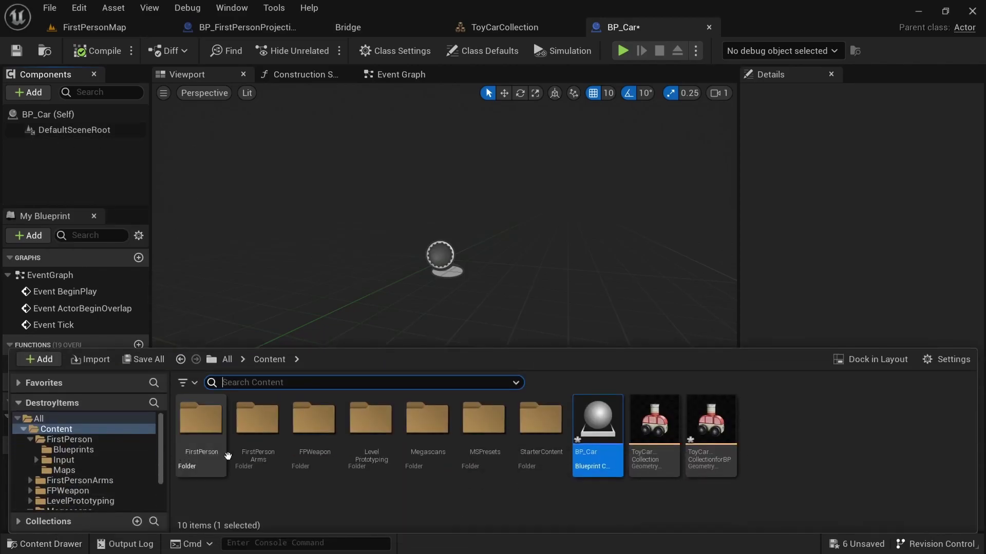
{"action": "scroll", "coordinate": [60, 474], "scroll_direction": "down", "scroll_amount": 2}
{"action": "left_click", "coordinate": [66, 485]}
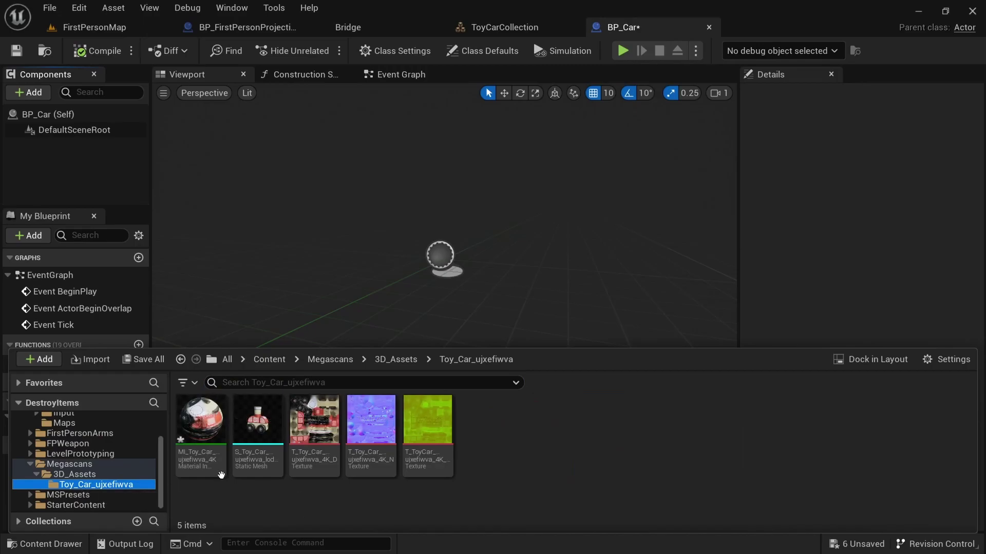
{"action": "left_click_drag", "start_coordinate": [257, 418], "coordinate": [374, 275]}
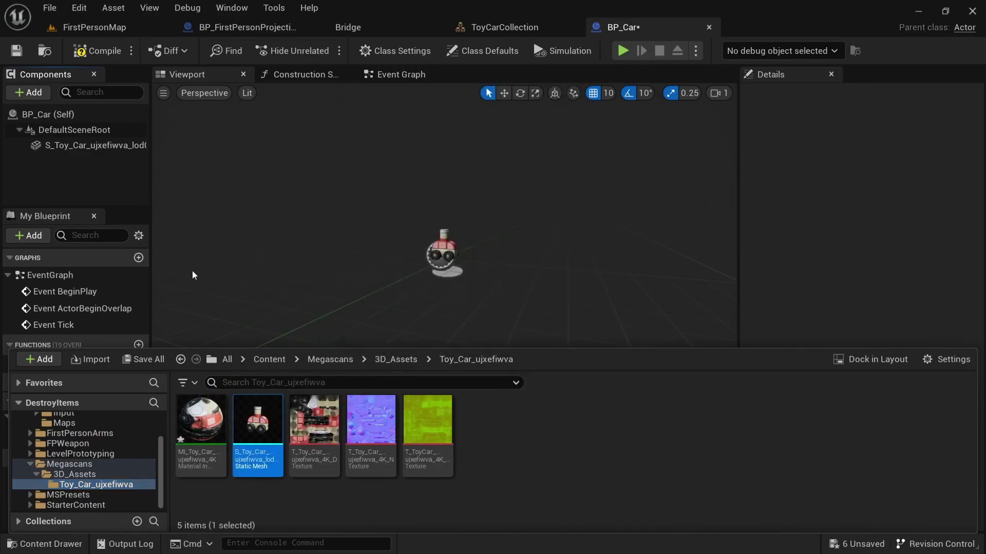
- Set the toy car mesh component's scale to 20 on all axes
{"action": "left_click", "coordinate": [70, 150]}
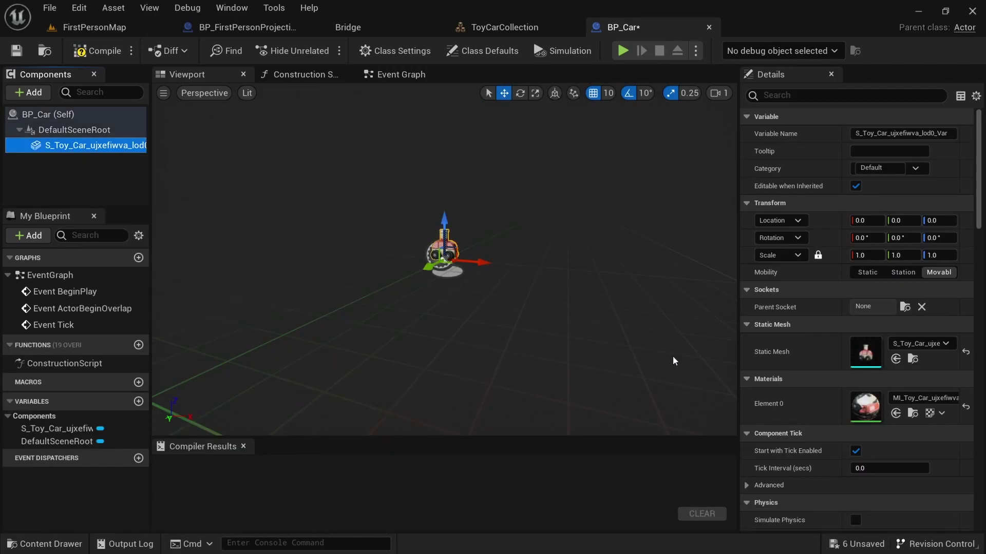
{"action": "left_click", "coordinate": [865, 255]}
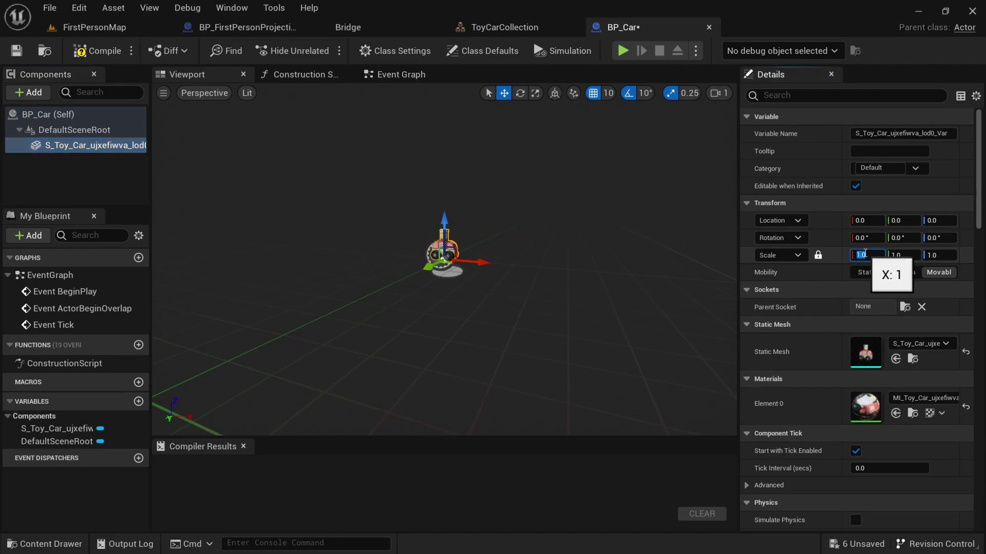
{"action": "key", "text": "Return"}
{"action": "key", "text": "s"}
{"action": "right_click_drag", "start_coordinate": [560, 246], "coordinate": [539, 292]}
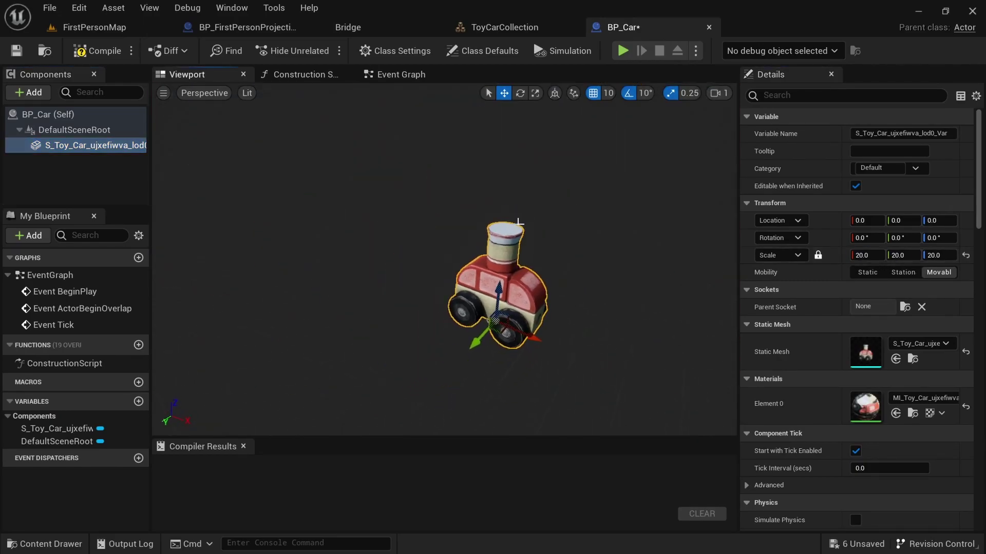
- Rename the toy car mesh component as ToyCarStaticMesh and save the blueprint
{"action": "left_click", "coordinate": [85, 159]}
{"action": "left_click", "coordinate": [72, 148]}
{"action": "left_click", "coordinate": [72, 148]}
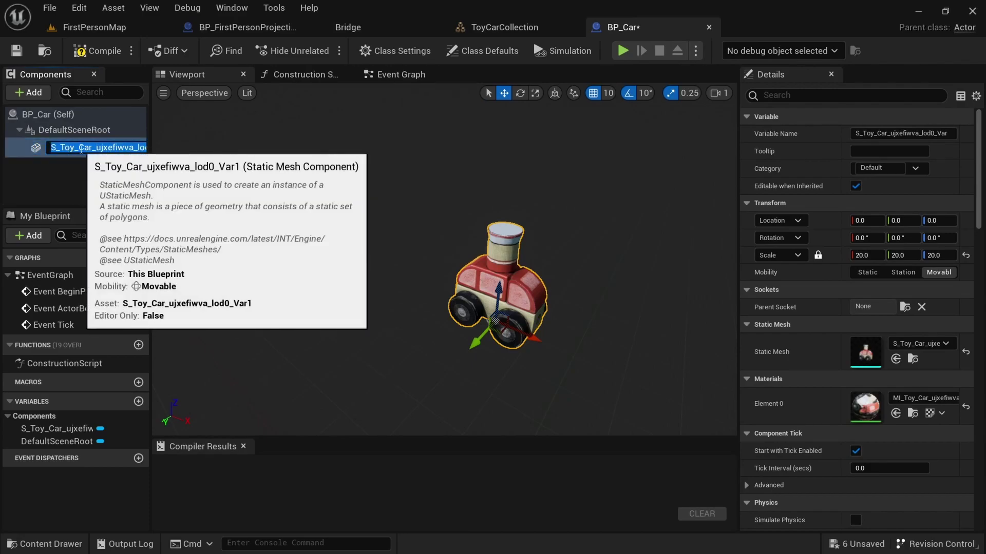
{"action": "type", "text": "ToyCarS"}
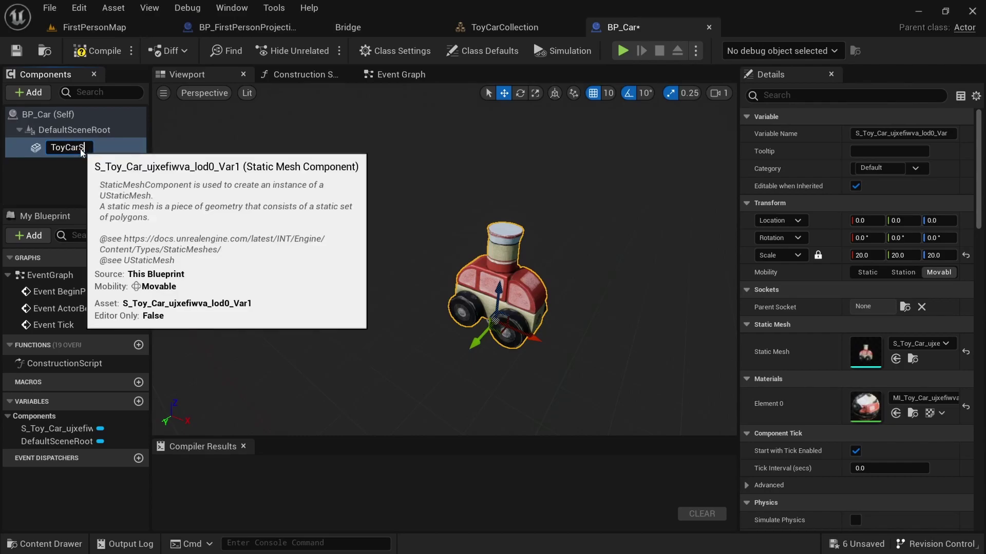
{"action": "type", "text": "taticMesh"}
{"action": "key", "text": "Return"}
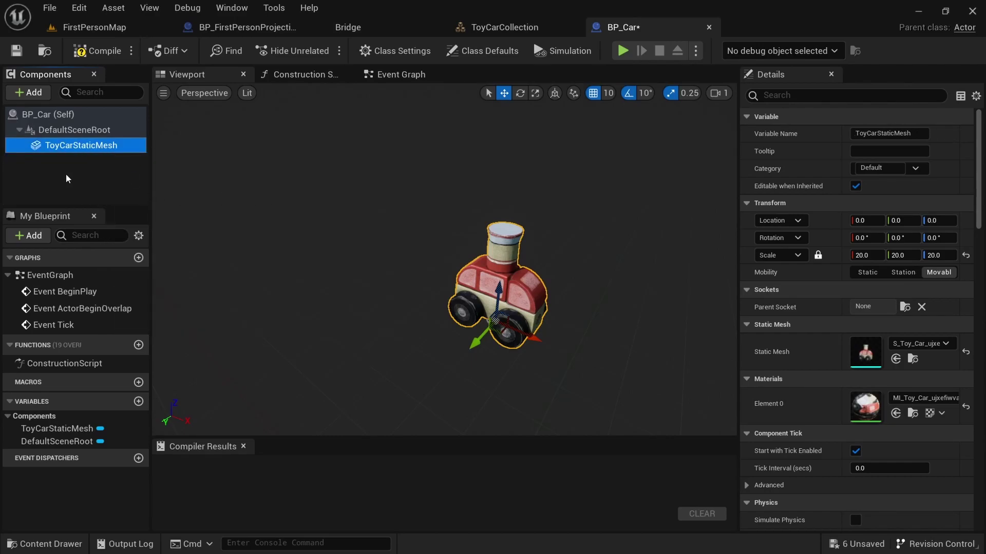
{"action": "key", "text": "ctrl+s"}
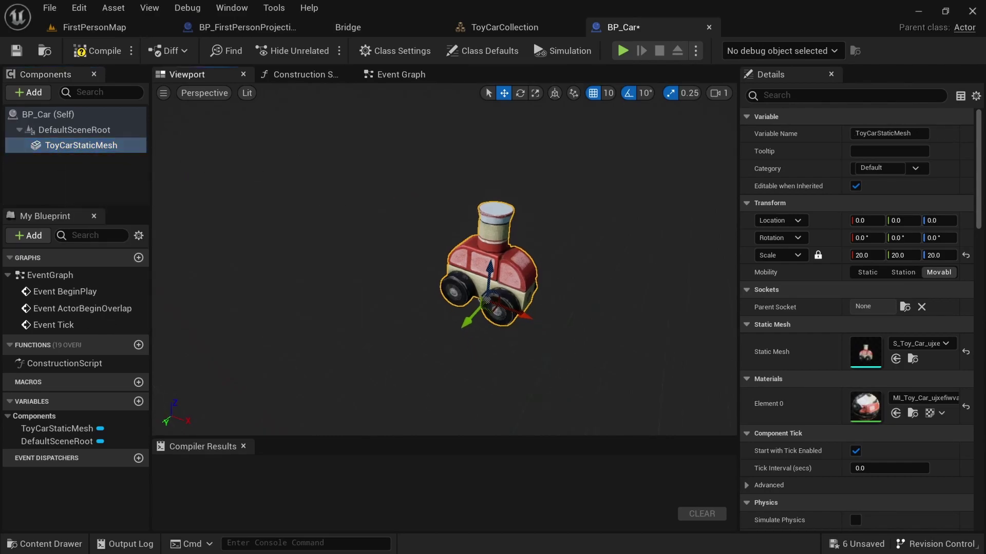
- In BP_Car's event graph, add a Delay node driven by Event BeginPlay
{"action": "left_click", "coordinate": [400, 74]}
{"action": "right_click_drag", "start_coordinate": [390, 219], "coordinate": [346, 395]}
{"action": "left_click_drag", "start_coordinate": [428, 308], "coordinate": [417, 192]}
{"action": "left_click_drag", "start_coordinate": [478, 218], "coordinate": [579, 218]}
{"action": "type", "text": "delayu="}
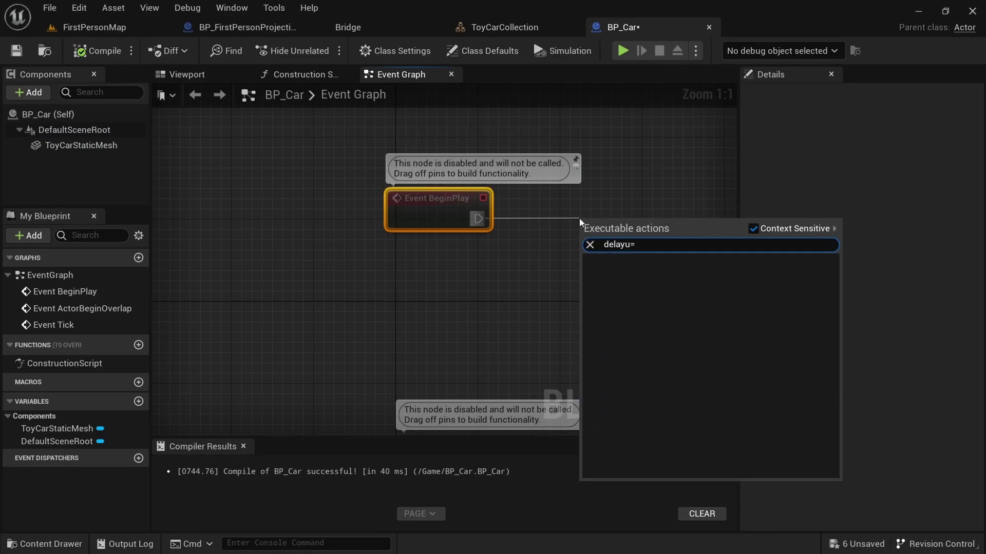
{"action": "key", "text": "BackSpace"}
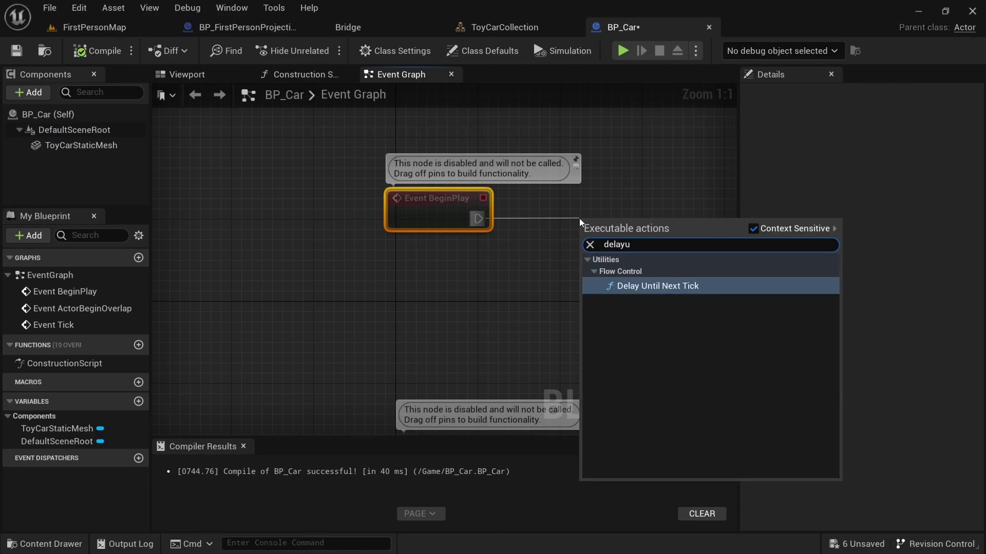
{"action": "key", "text": "Return"}
{"action": "left_click_drag", "start_coordinate": [608, 224], "coordinate": [566, 203]}
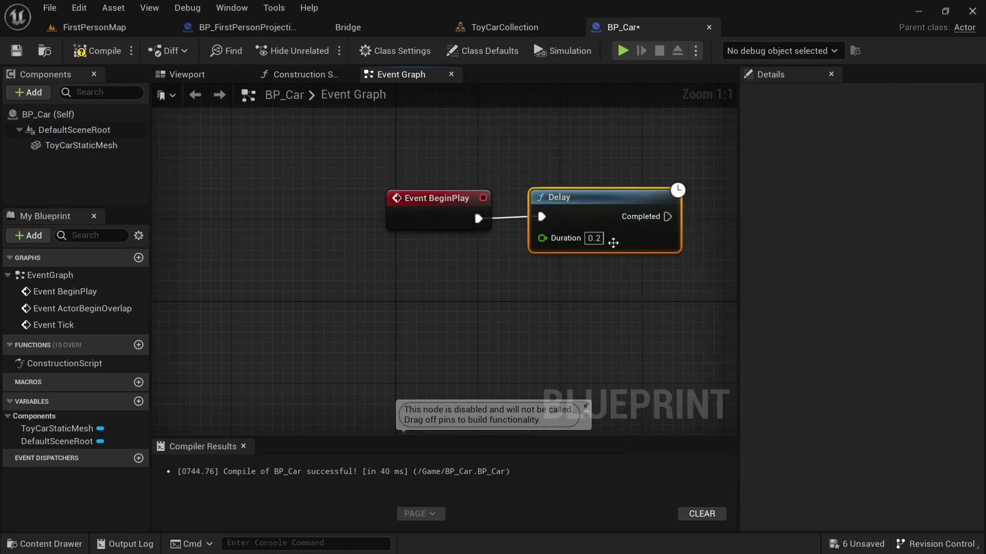
- Set the BeginPlay Delay's duration to 2 seconds and shift the node slightly away from the event
{"action": "left_click", "coordinate": [601, 238]}
{"action": "type", "text": "2"}
{"action": "left_click", "coordinate": [672, 297]}
{"action": "right_click_drag", "start_coordinate": [673, 298], "coordinate": [496, 317]}
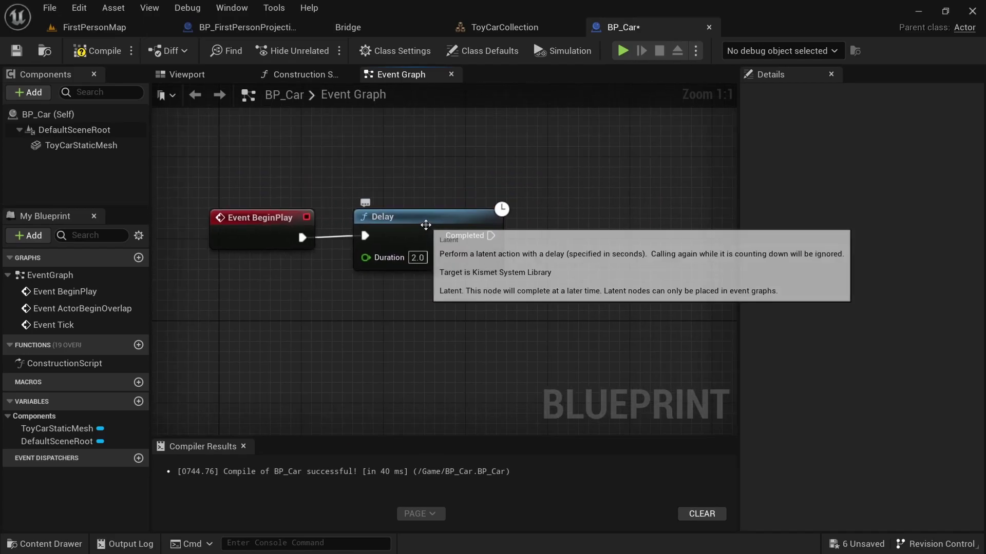
{"action": "left_click_drag", "start_coordinate": [425, 227], "coordinate": [435, 227]}
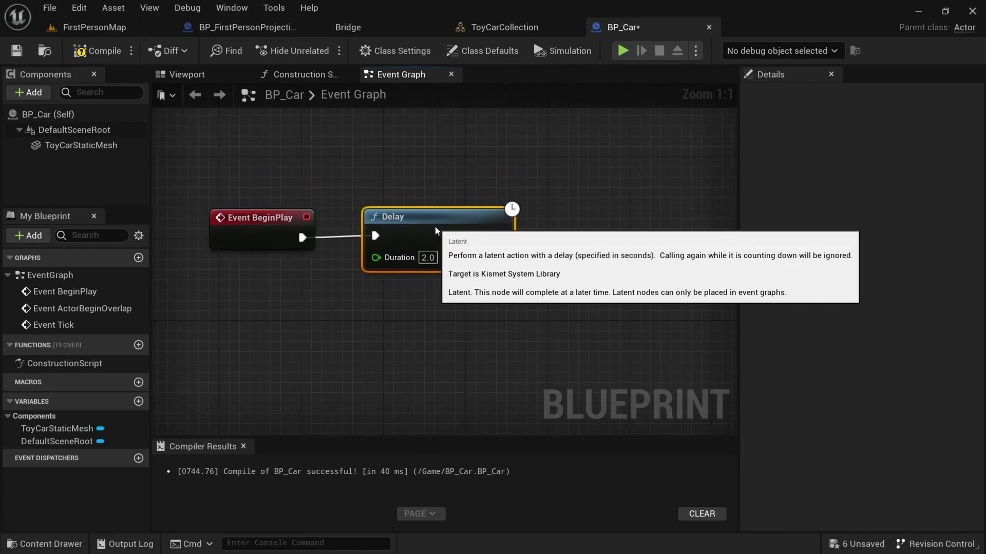
- Add a Destroy Component node targeting ToyCarStaticMesh and run it when the Delay completes
{"action": "left_click_drag", "start_coordinate": [78, 146], "coordinate": [595, 241]}
{"action": "type", "text": "destroy compo"}
{"action": "key", "text": "Return"}
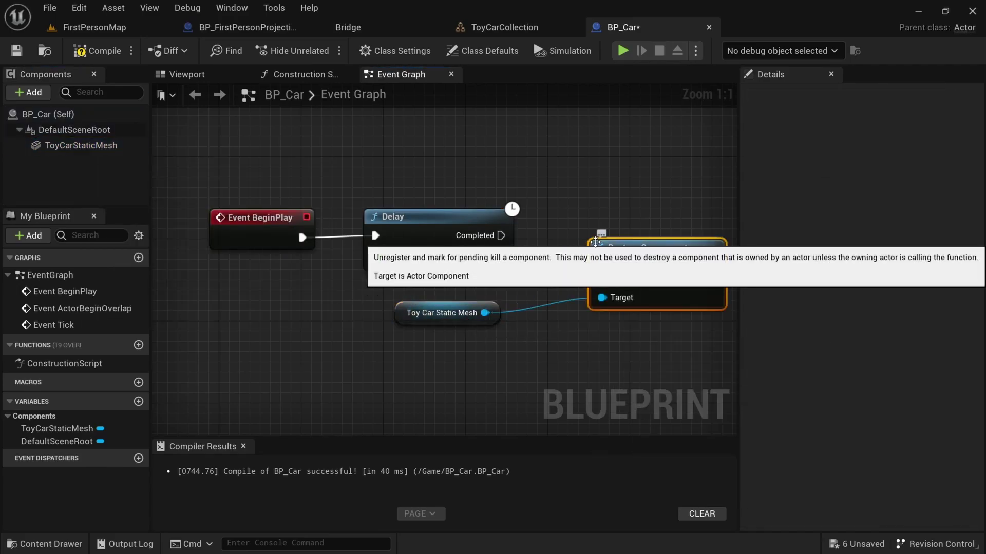
{"action": "left_click_drag", "start_coordinate": [502, 235], "coordinate": [579, 221]}
- Add an Add Geometry Collection Component node and connect it after Destroy Component
{"action": "right_click_drag", "start_coordinate": [646, 298], "coordinate": [531, 314]}
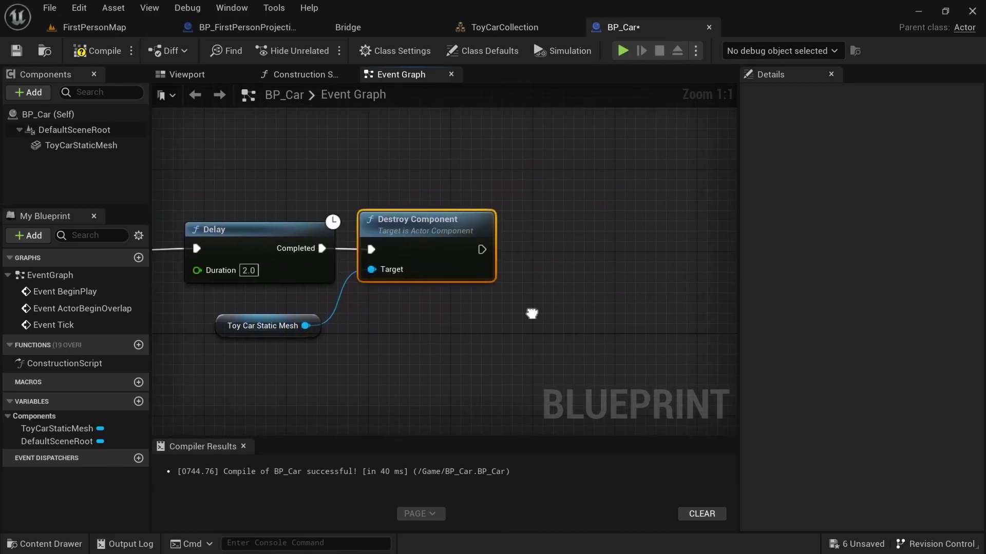
{"action": "right_click", "coordinate": [599, 225]}
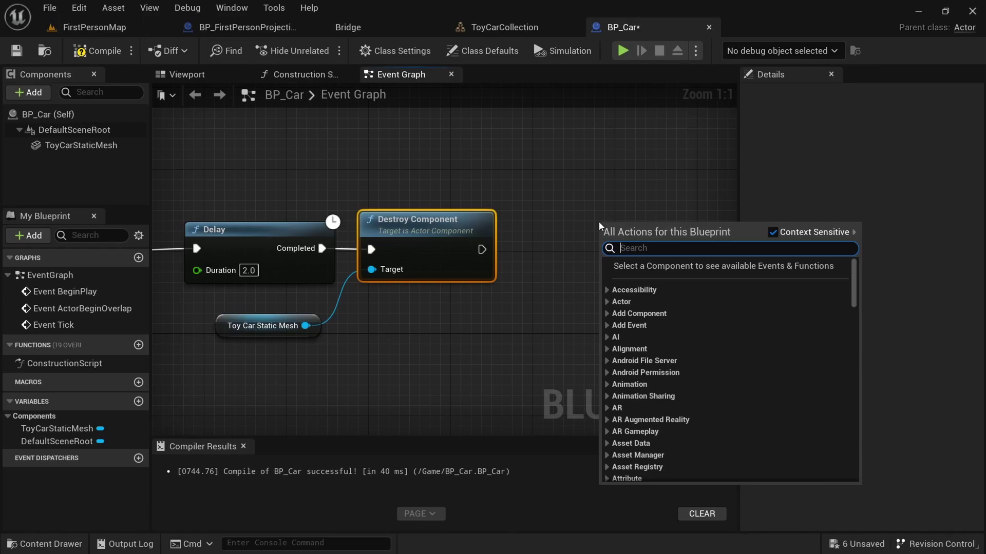
{"action": "type", "text": "add geo"}
{"action": "key", "text": "Return"}
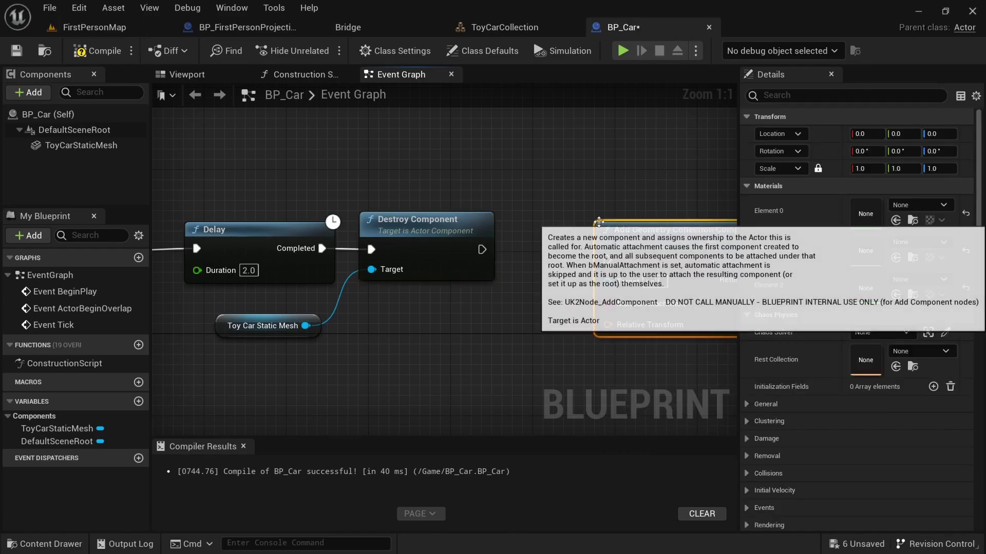
{"action": "right_click_drag", "start_coordinate": [621, 174], "coordinate": [481, 183]}
{"action": "left_click_drag", "start_coordinate": [342, 257], "coordinate": [466, 268]}
{"action": "left_click_drag", "start_coordinate": [514, 246], "coordinate": [504, 236]}
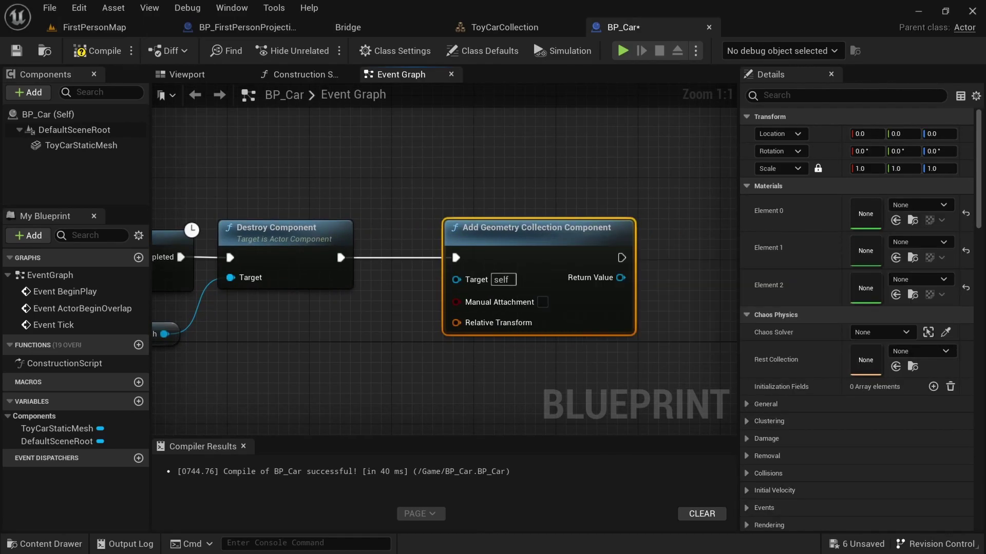
- Set the Add Geometry Collection Component node's rest collection to ToyCarCollectionforBP, and compile and save the blueprint
{"action": "right_click_drag", "start_coordinate": [570, 359], "coordinate": [434, 367]}
{"action": "left_click", "coordinate": [434, 365]}
{"action": "left_click", "coordinate": [433, 246]}
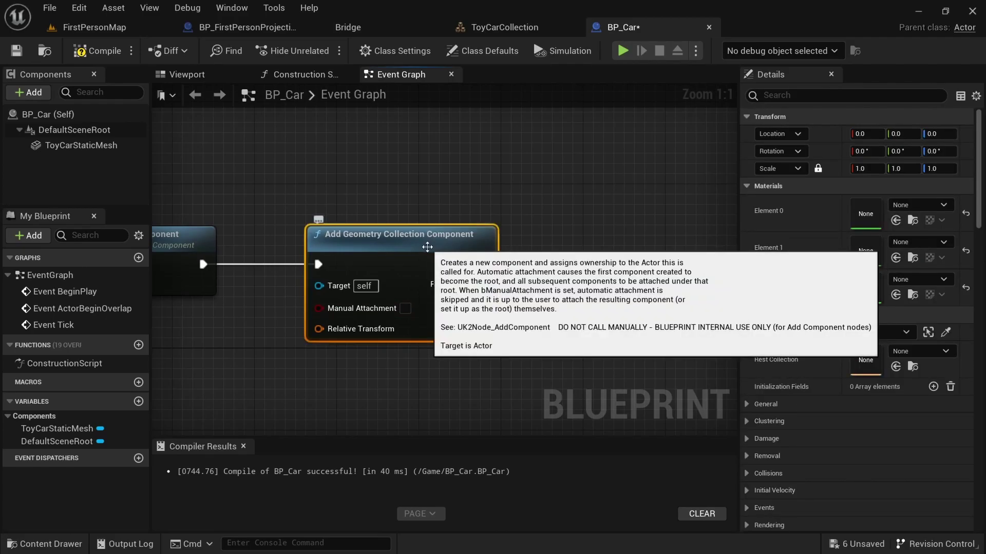
{"action": "left_click", "coordinate": [940, 354]}
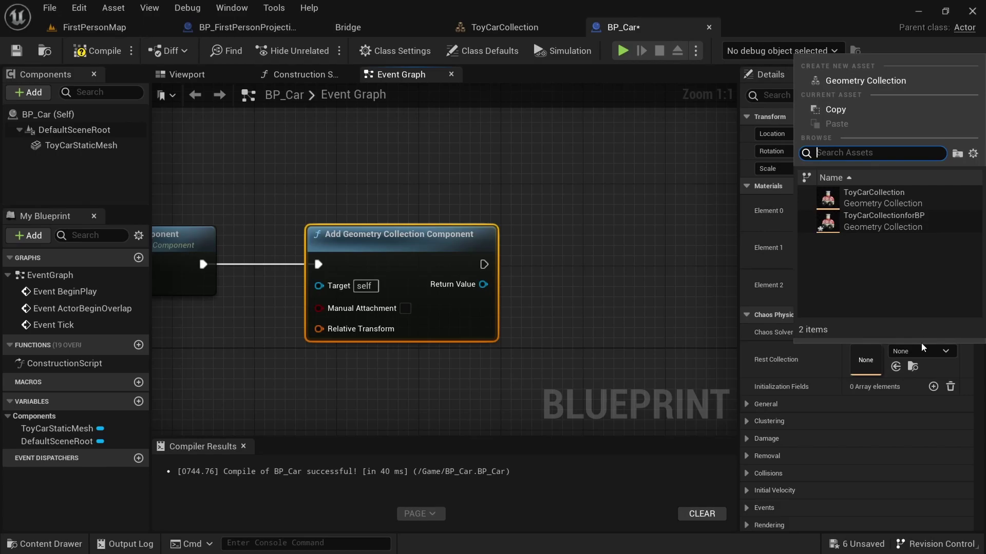
{"action": "left_click", "coordinate": [917, 228]}
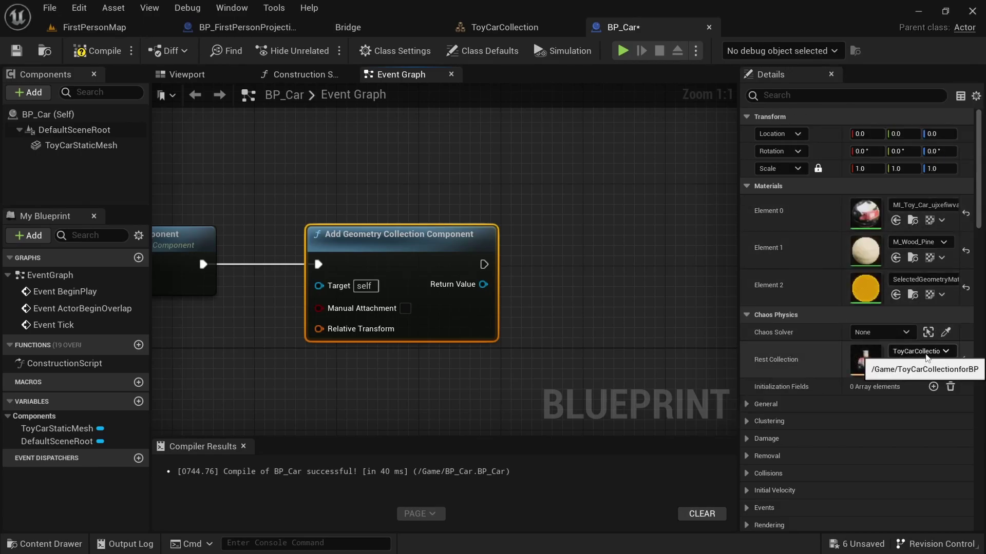
{"action": "left_click", "coordinate": [80, 49]}
{"action": "left_click", "coordinate": [15, 49]}
- Add a Delay node after Add Geometry Collection Component with a duration of 5 seconds
{"action": "right_click_drag", "start_coordinate": [281, 186], "coordinate": [376, 167]}
{"action": "scroll", "coordinate": [376, 158], "scroll_direction": "down", "scroll_amount": 1}
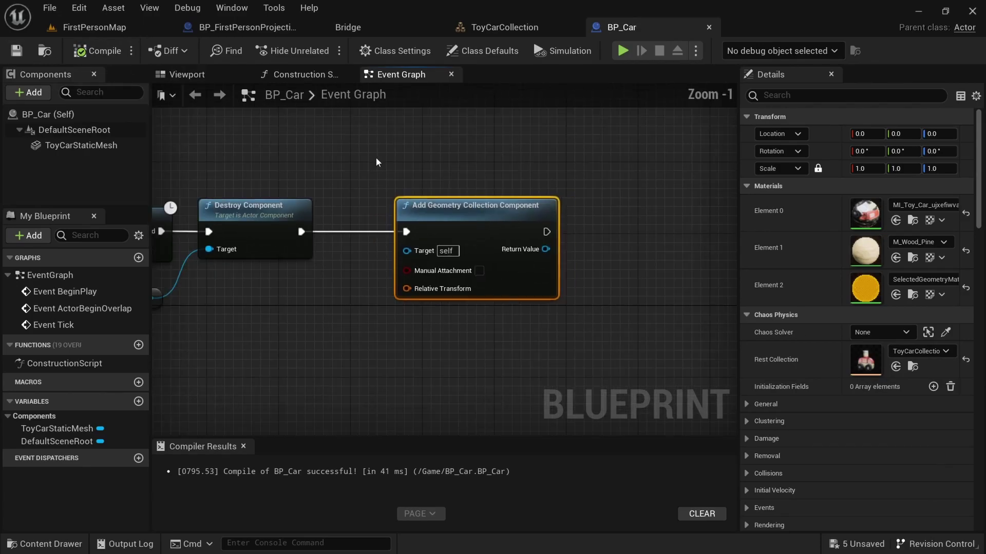
{"action": "right_click_drag", "start_coordinate": [581, 215], "coordinate": [365, 225]}
{"action": "left_click_drag", "start_coordinate": [331, 243], "coordinate": [411, 243]}
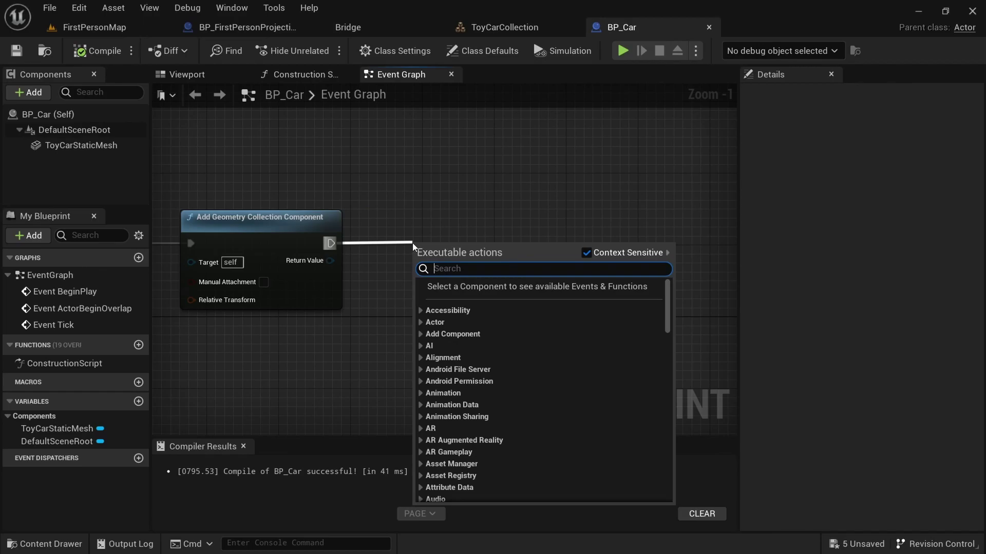
{"action": "type", "text": "delay"}
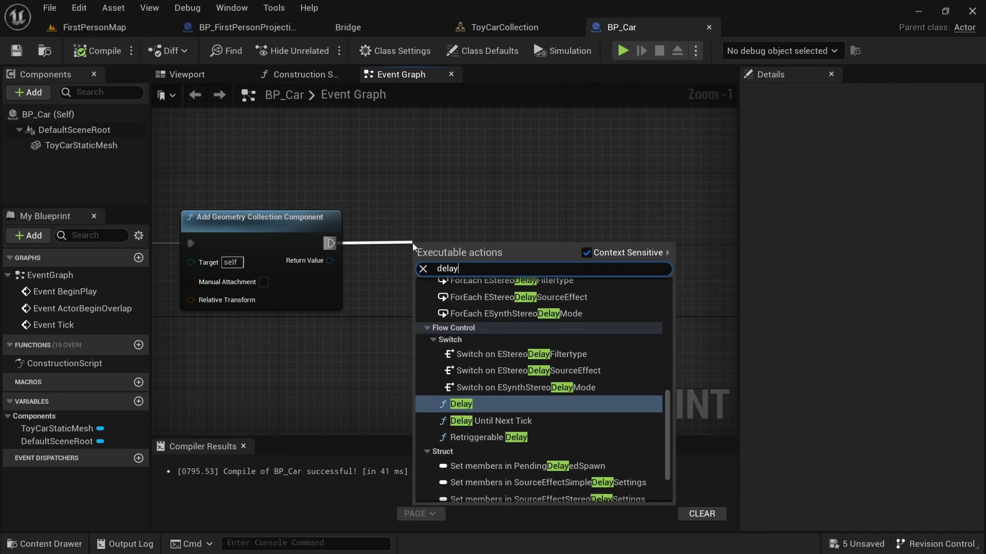
{"action": "key", "text": "Return"}
{"action": "left_click", "coordinate": [459, 280]}
{"action": "type", "text": "5"}
{"action": "key", "text": "Return"}
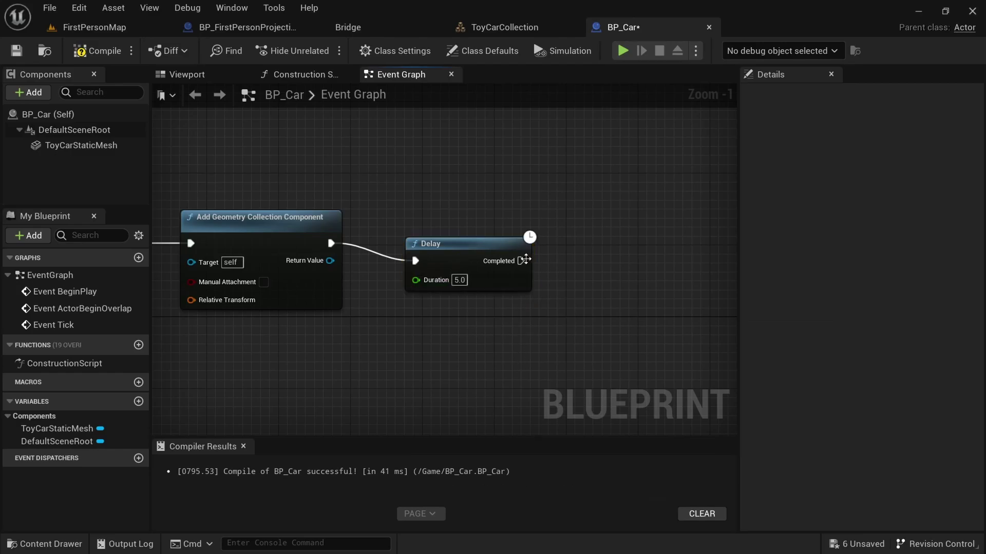
- Add a Destroy Actor node after the 5-second Delay, align both nodes with the chain, and compile and save
{"action": "left_click_drag", "start_coordinate": [520, 261], "coordinate": [638, 227]}
{"action": "type", "text": "destroy"}
{"action": "key", "text": "Return"}
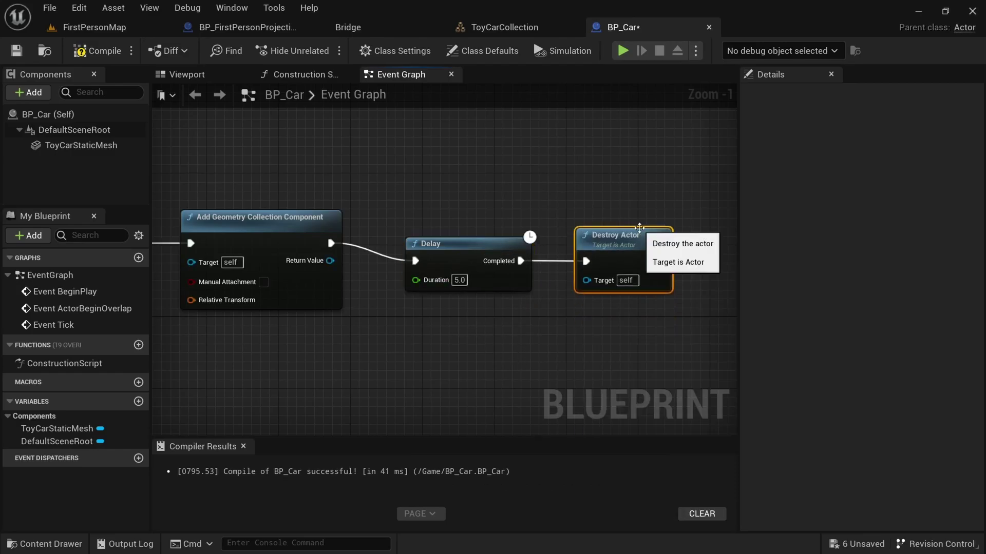
{"action": "left_click_drag", "start_coordinate": [508, 306], "coordinate": [647, 219]}
{"action": "scroll", "coordinate": [553, 244], "scroll_direction": "down", "scroll_amount": 2}
{"action": "right_click_drag", "start_coordinate": [324, 252], "coordinate": [482, 254]}
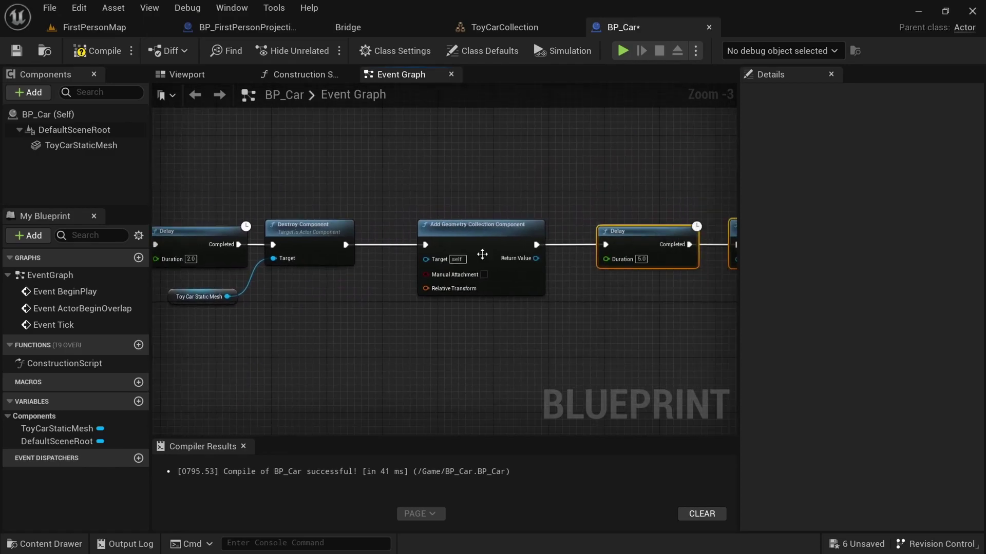
{"action": "left_click", "coordinate": [89, 55]}
{"action": "left_click", "coordinate": [18, 51]}
- Place BP_Car in FirstPersonMap on top of the raised block at about X 1880, Y 880, dropped onto its surface
{"action": "left_click", "coordinate": [95, 29]}
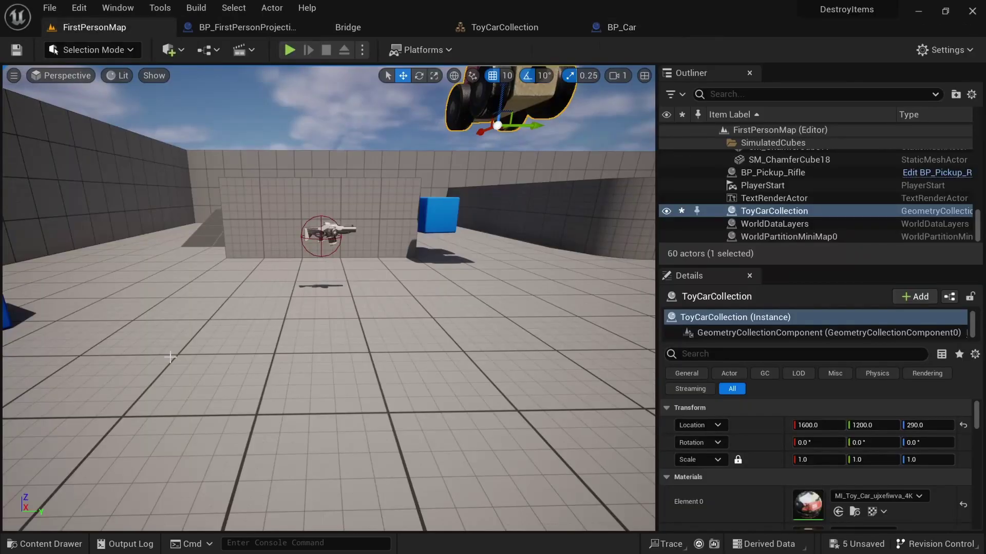
{"action": "left_click", "coordinate": [51, 543]}
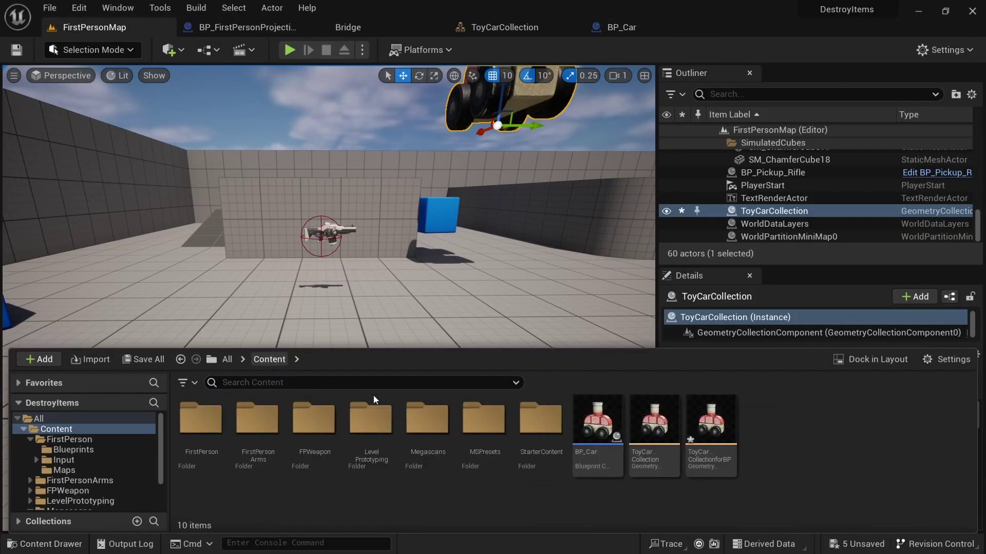
{"action": "left_click_drag", "start_coordinate": [599, 418], "coordinate": [218, 330]}
{"action": "right_click_drag", "start_coordinate": [217, 330], "coordinate": [225, 401]}
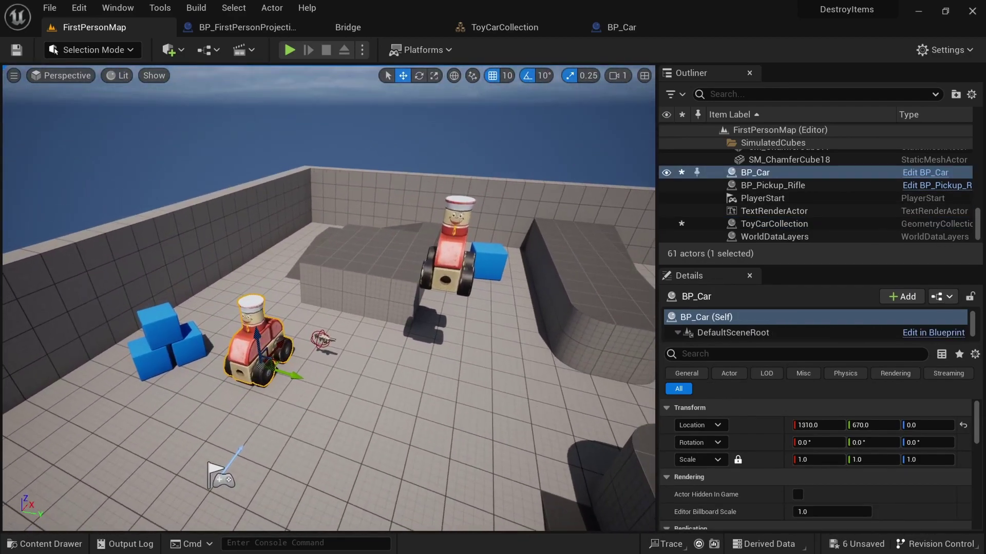
{"action": "right_click_drag", "start_coordinate": [266, 280], "coordinate": [274, 275]}
{"action": "left_click_drag", "start_coordinate": [250, 341], "coordinate": [398, 247]}
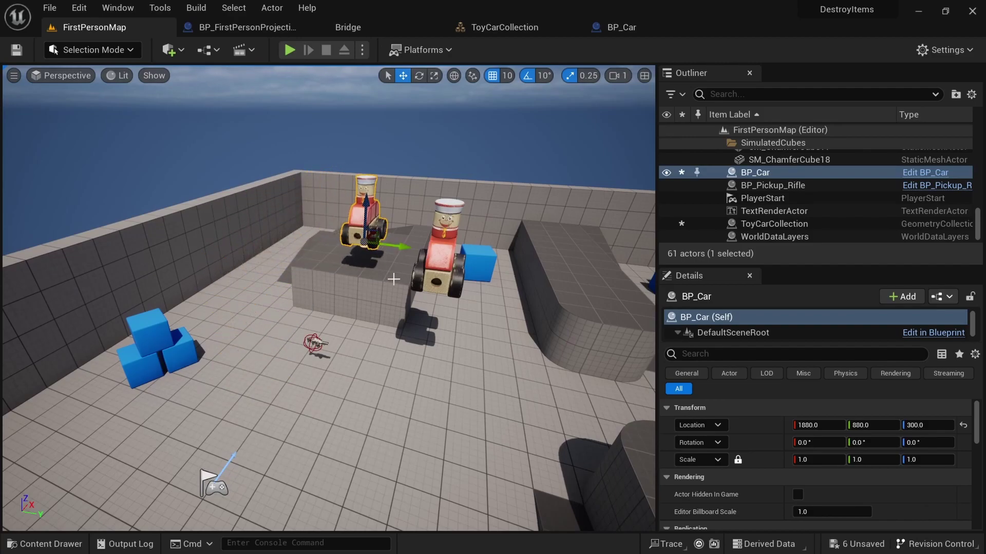
{"action": "key", "text": "End"}
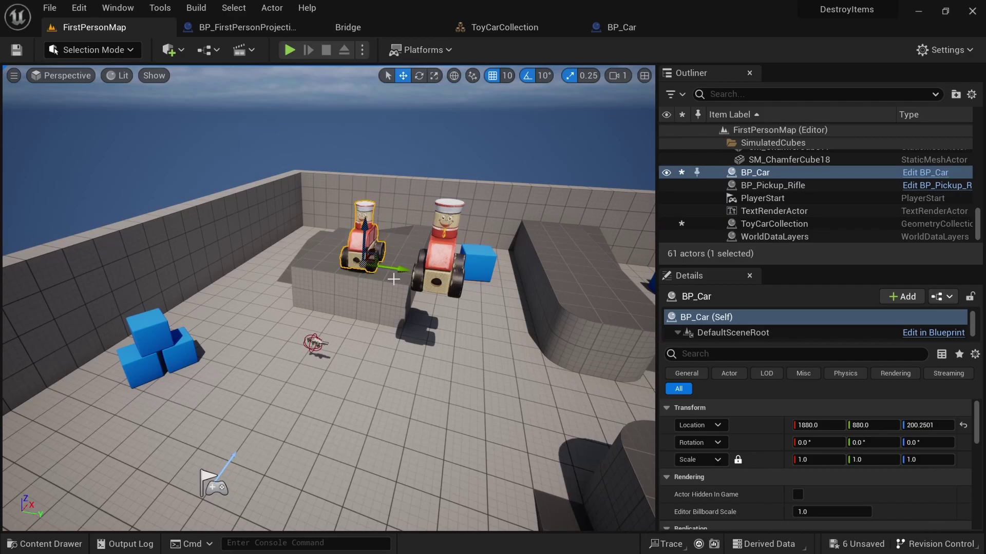
- Return to BP_Car's graph and move the 5-second Delay and Destroy Actor nodes away to make room before them
{"action": "left_click", "coordinate": [247, 27]}
{"action": "left_click", "coordinate": [621, 26]}
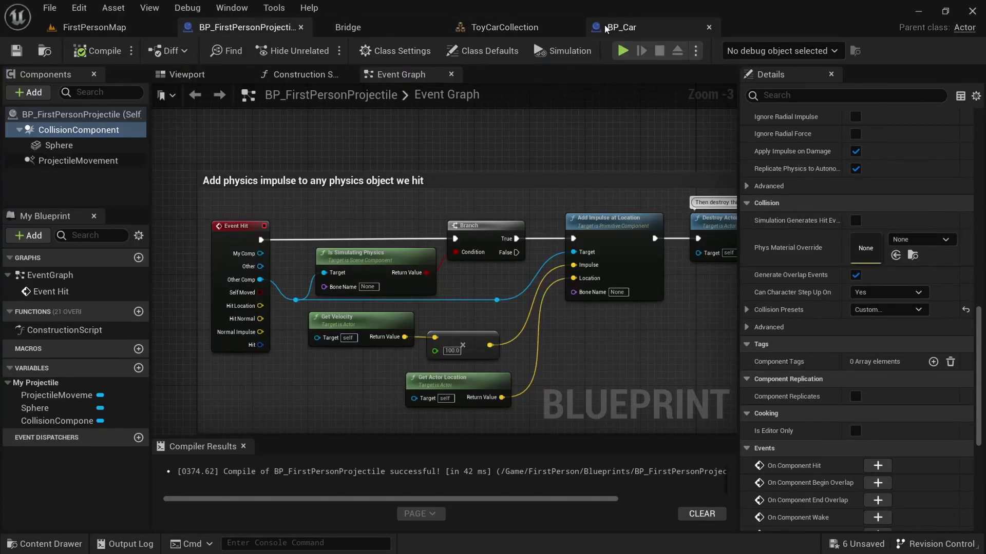
{"action": "right_click_drag", "start_coordinate": [535, 161], "coordinate": [368, 172]}
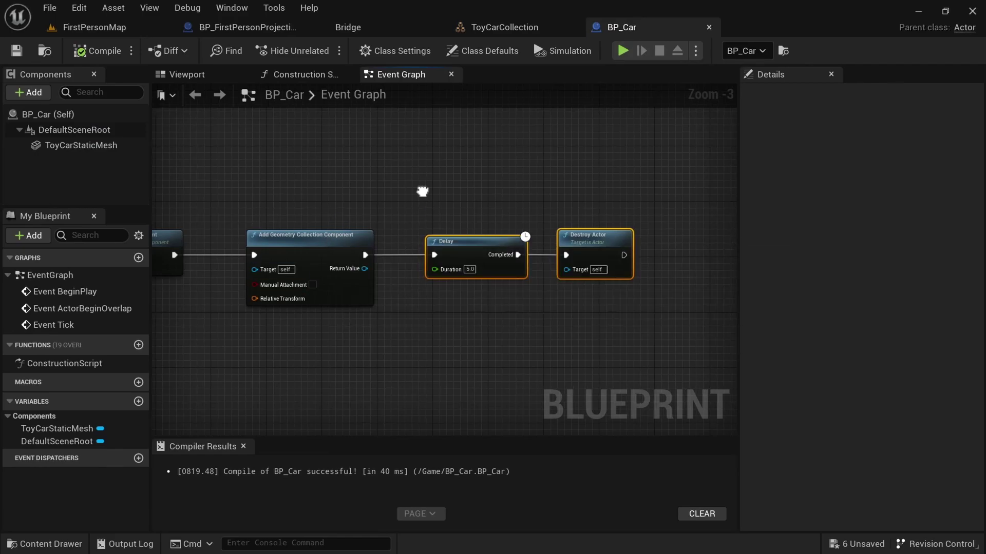
{"action": "right_click_drag", "start_coordinate": [420, 194], "coordinate": [315, 198]}
{"action": "left_click_drag", "start_coordinate": [316, 198], "coordinate": [521, 293]}
{"action": "left_click_drag", "start_coordinate": [347, 245], "coordinate": [553, 245]}
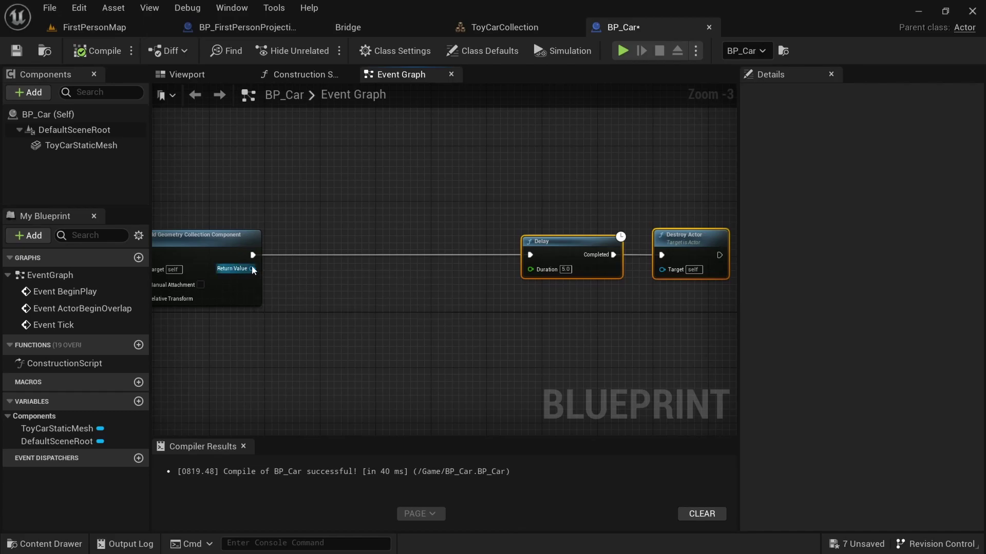
- Insert an Add Radial Impulse node targeting the geometry collection's return value between Add Geometry Collection Component and the Delay, and straighten its wires
{"action": "left_click_drag", "start_coordinate": [252, 268], "coordinate": [332, 274]}
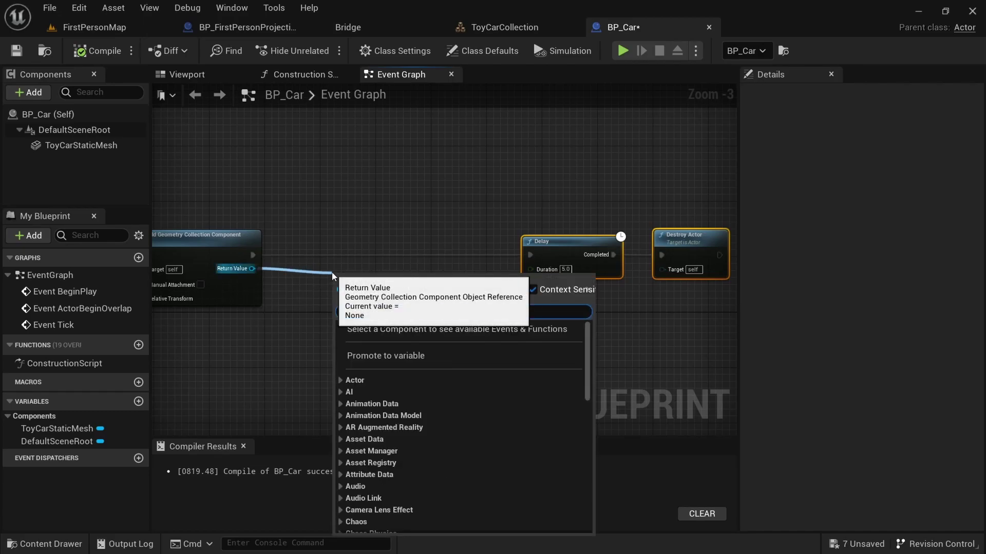
{"action": "type", "text": "radial"}
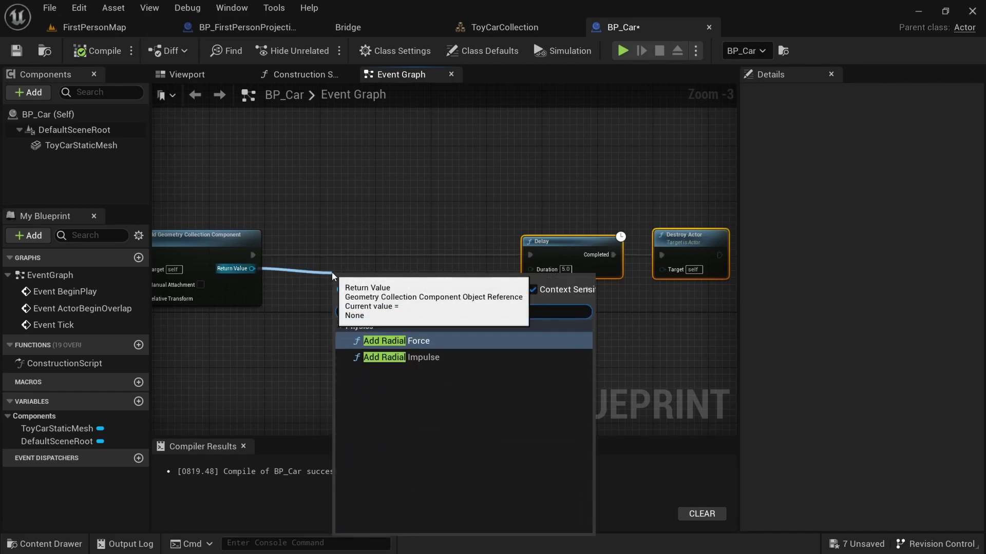
{"action": "key", "text": "Return"}
{"action": "left_click_drag", "start_coordinate": [332, 272], "coordinate": [345, 223]}
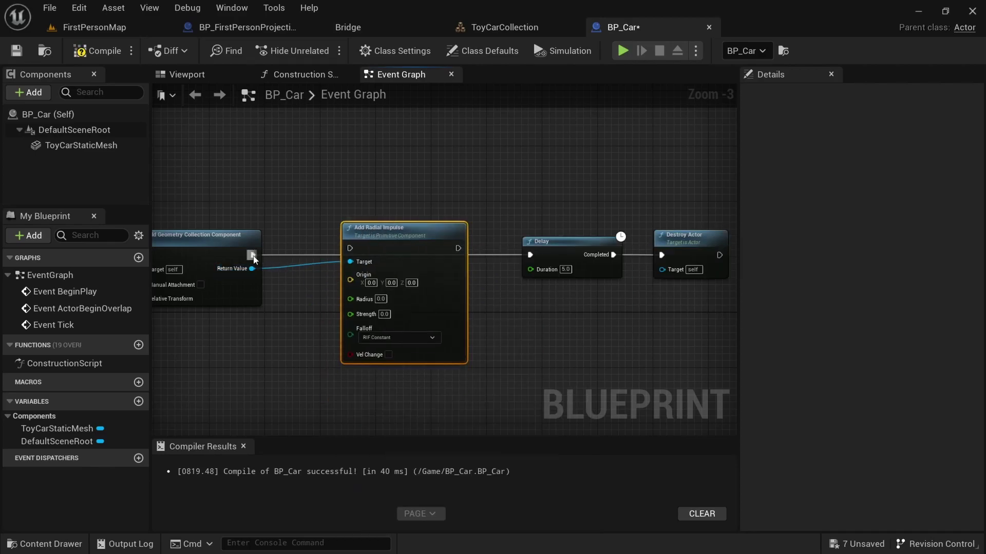
{"action": "left_click_drag", "start_coordinate": [253, 255], "coordinate": [350, 248]}
{"action": "left_click_drag", "start_coordinate": [458, 248], "coordinate": [531, 255]}
{"action": "key", "text": "q"}
- Add a Get Actor Location node below the Add Geometry Collection Component node
{"action": "right_click_drag", "start_coordinate": [261, 378], "coordinate": [424, 304]}
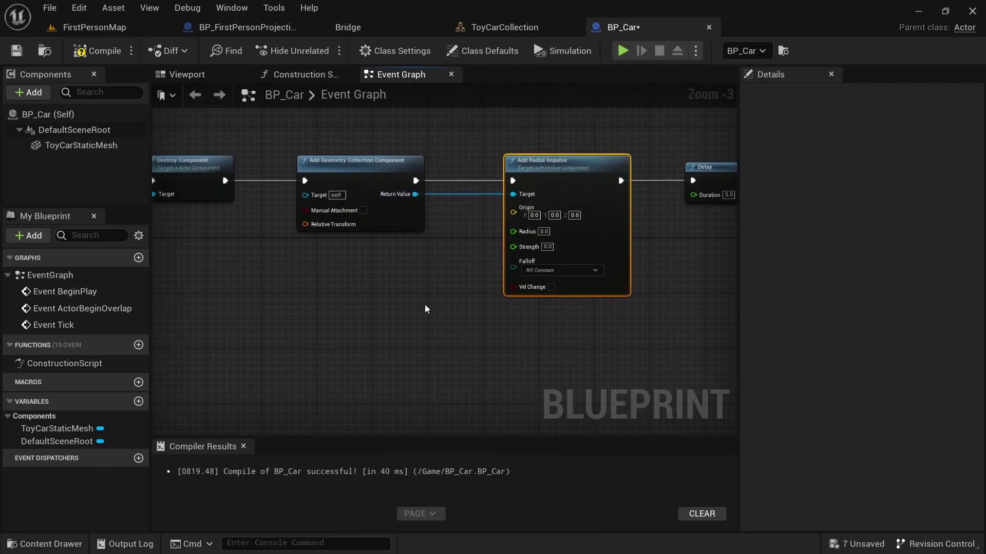
{"action": "scroll", "coordinate": [463, 261], "scroll_direction": "up", "scroll_amount": 1}
{"action": "scroll", "coordinate": [463, 261], "scroll_direction": "up", "scroll_amount": 2}
{"action": "right_click_drag", "start_coordinate": [463, 247], "coordinate": [395, 369]}
{"action": "right_click_drag", "start_coordinate": [446, 339], "coordinate": [485, 227]}
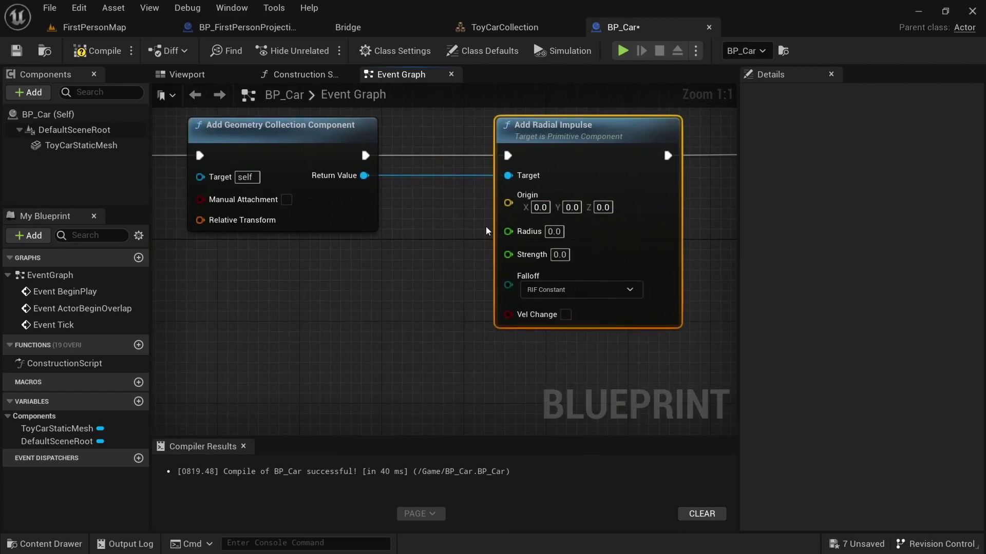
{"action": "right_click", "coordinate": [273, 313]}
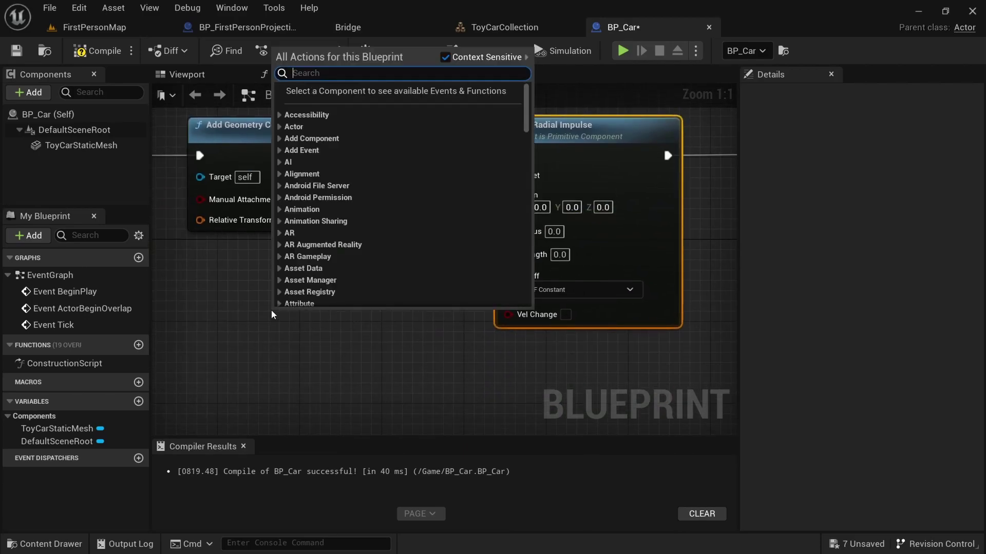
{"action": "type", "text": "get actor l"}
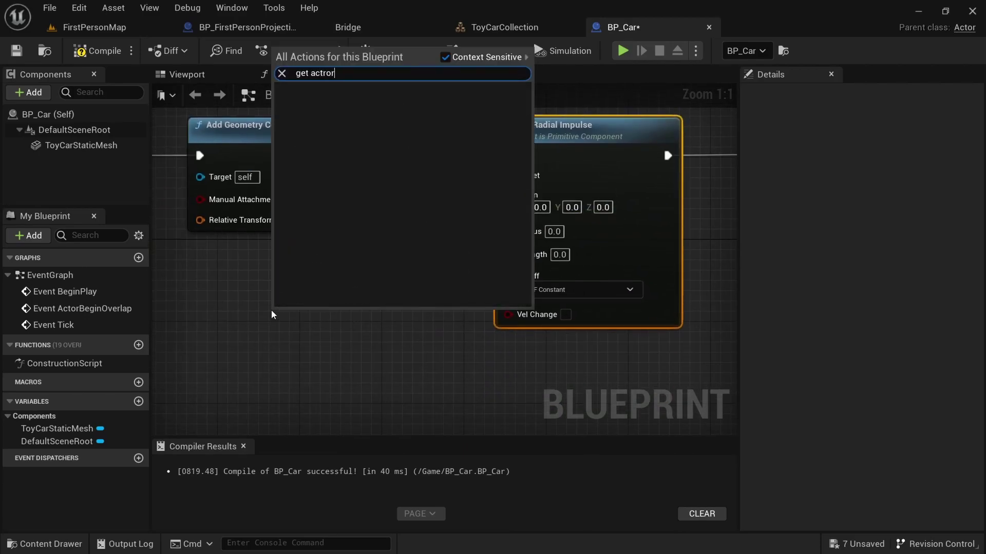
{"action": "type", "text": "o"}
{"action": "key", "text": "Return"}
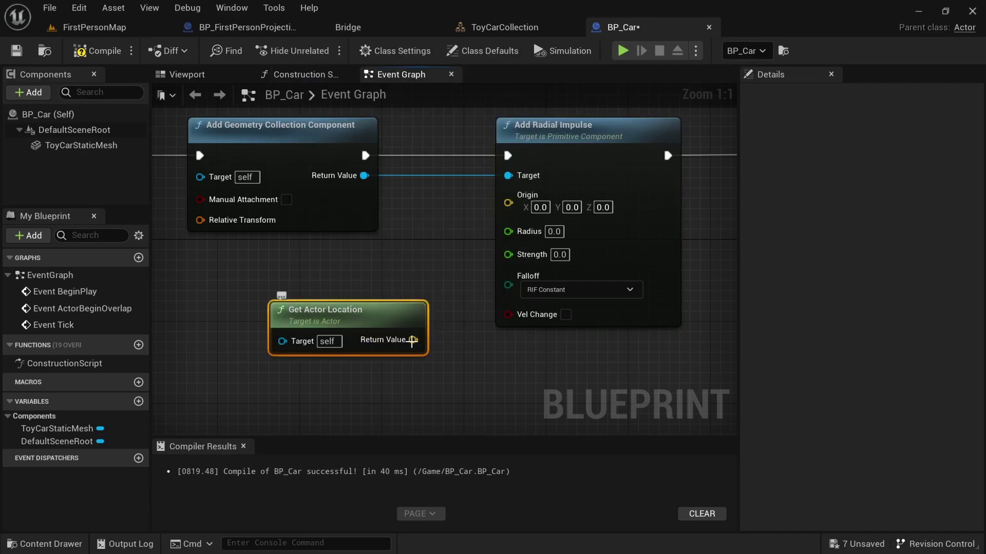
- Feed the actor location into the Add Radial Impulse node's Origin, and set its Radius to 200 and Strength to 250000
{"action": "left_click_drag", "start_coordinate": [413, 340], "coordinate": [508, 203]}
{"action": "left_click", "coordinate": [555, 216]}
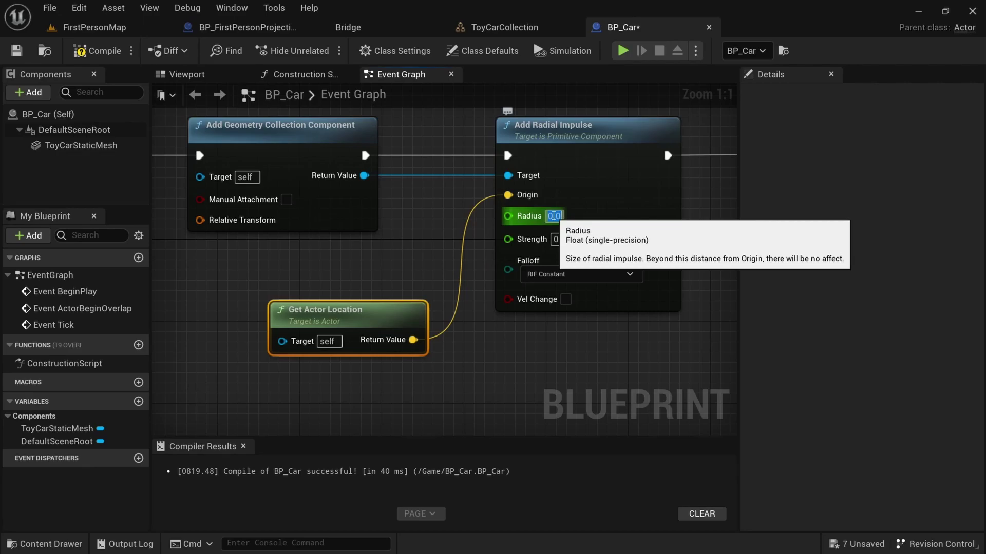
{"action": "type", "text": "200.0"}
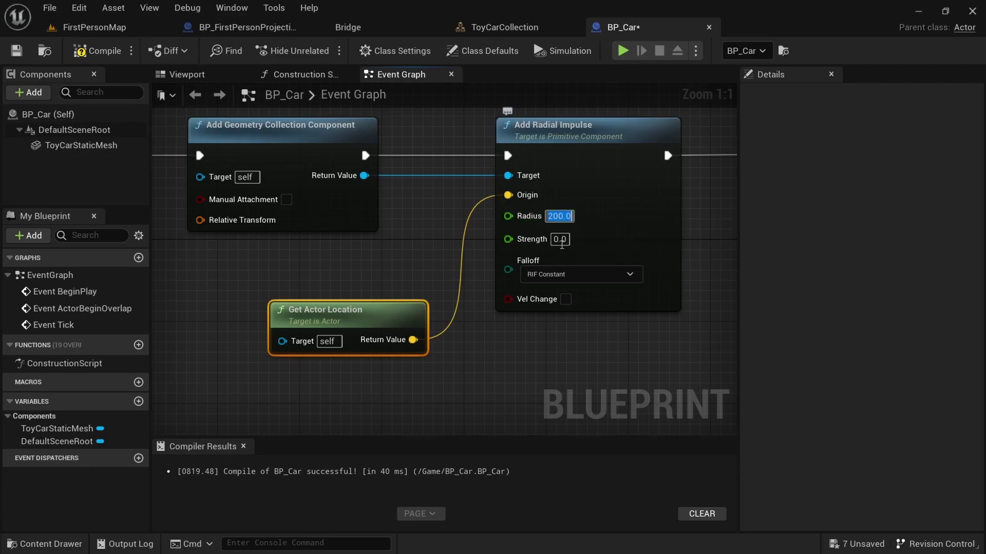
{"action": "left_click", "coordinate": [557, 241]}
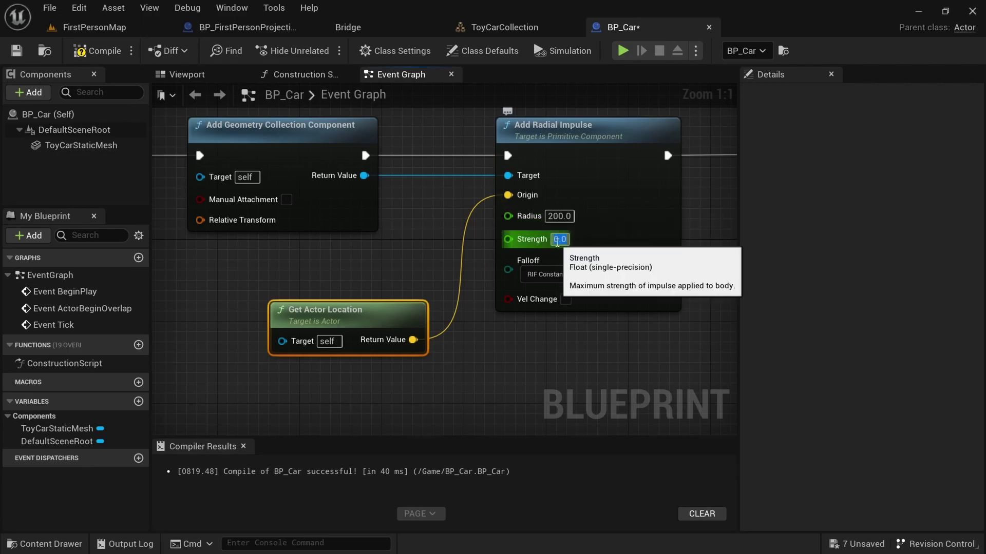
{"action": "type", "text": "250000.0"}
{"action": "key", "text": "Return"}
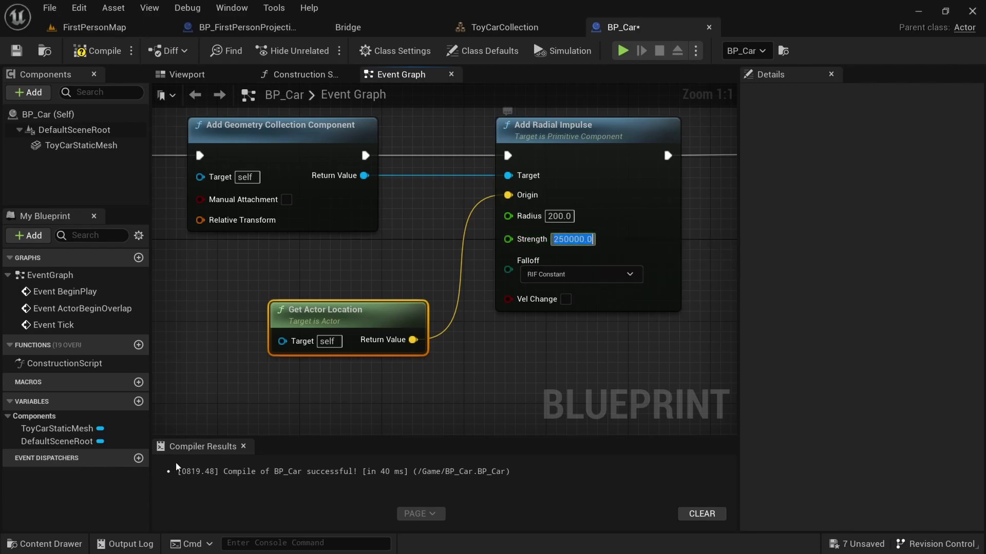
- Open the ToyCarCollectionforBP geometry collection, set its Mass to 25000, and save the asset
{"action": "left_click", "coordinate": [44, 544]}
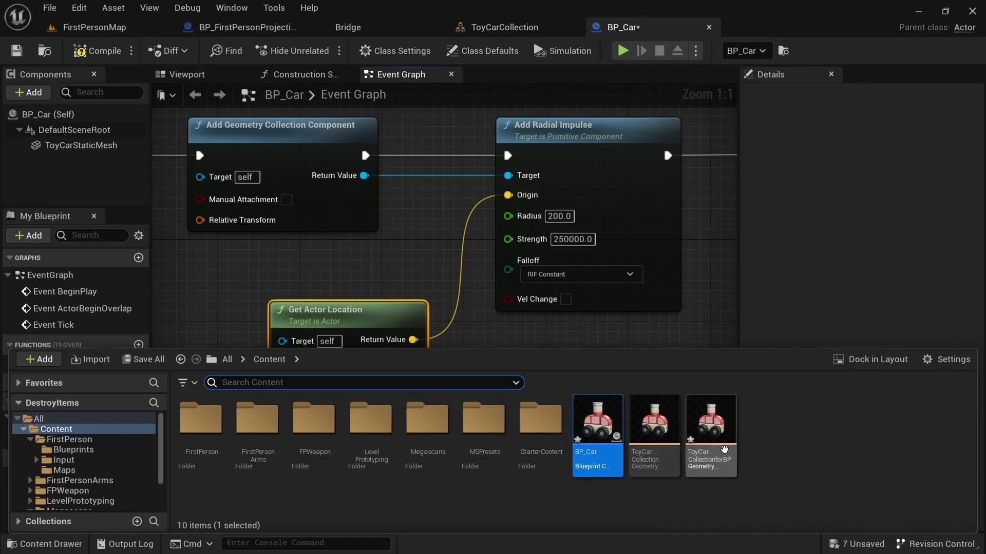
{"action": "left_click", "coordinate": [712, 441]}
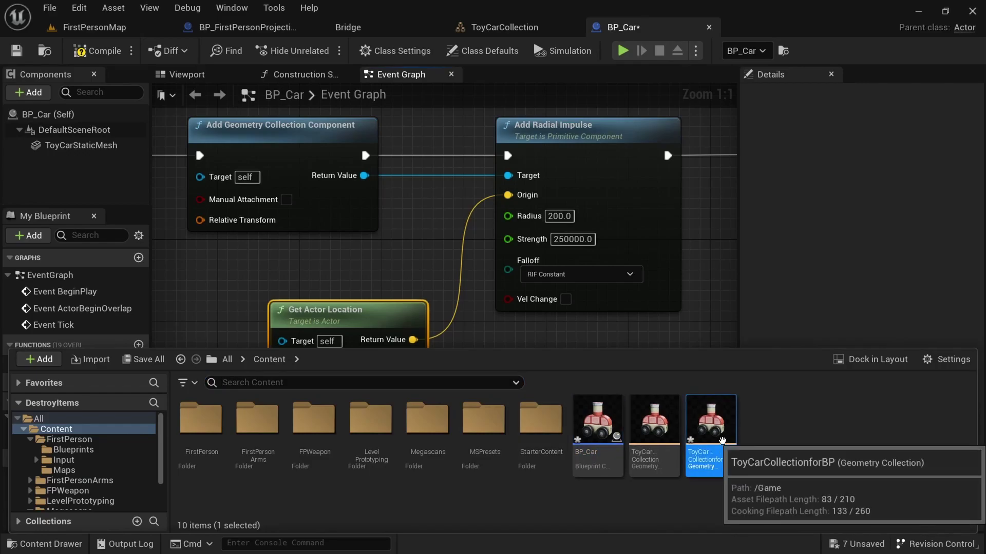
{"action": "double_click", "coordinate": [725, 436]}
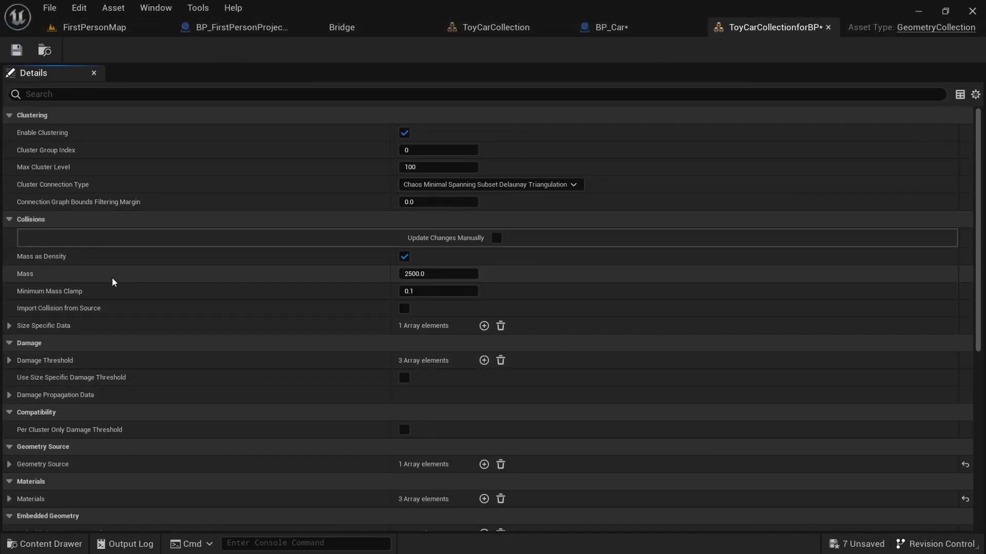
{"action": "left_click", "coordinate": [433, 273]}
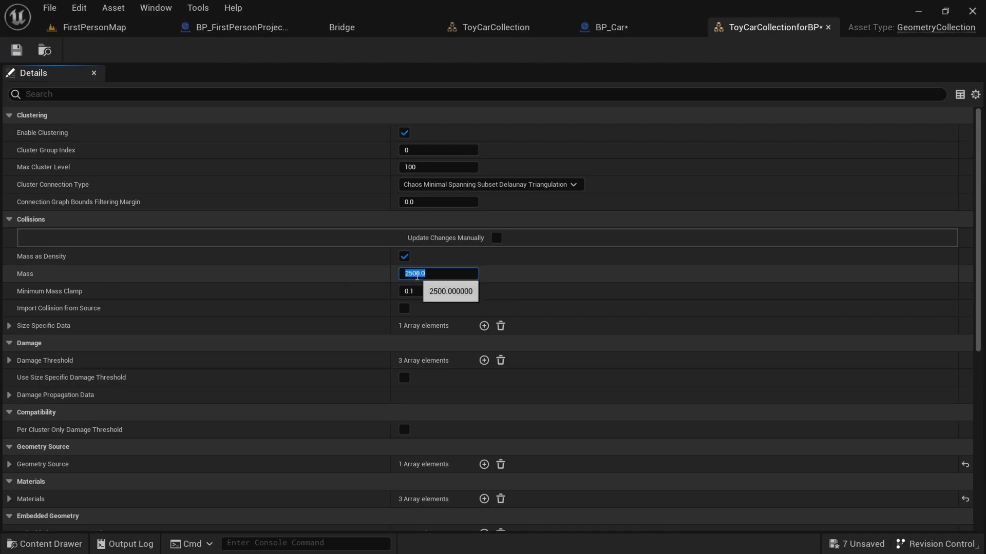
{"action": "left_click", "coordinate": [416, 275]}
{"action": "type", "text": "0"}
{"action": "key", "text": "Return"}
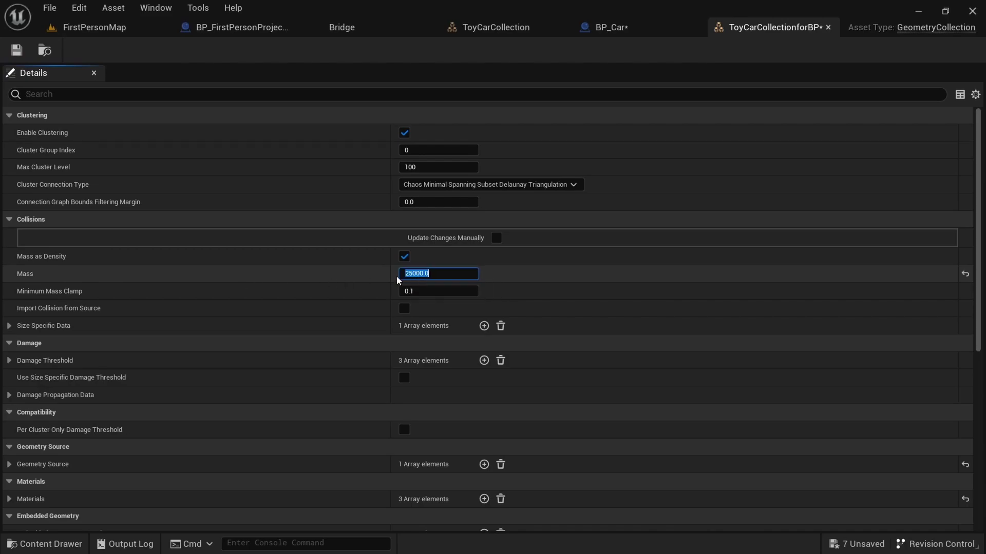
{"action": "left_click", "coordinate": [16, 57]}
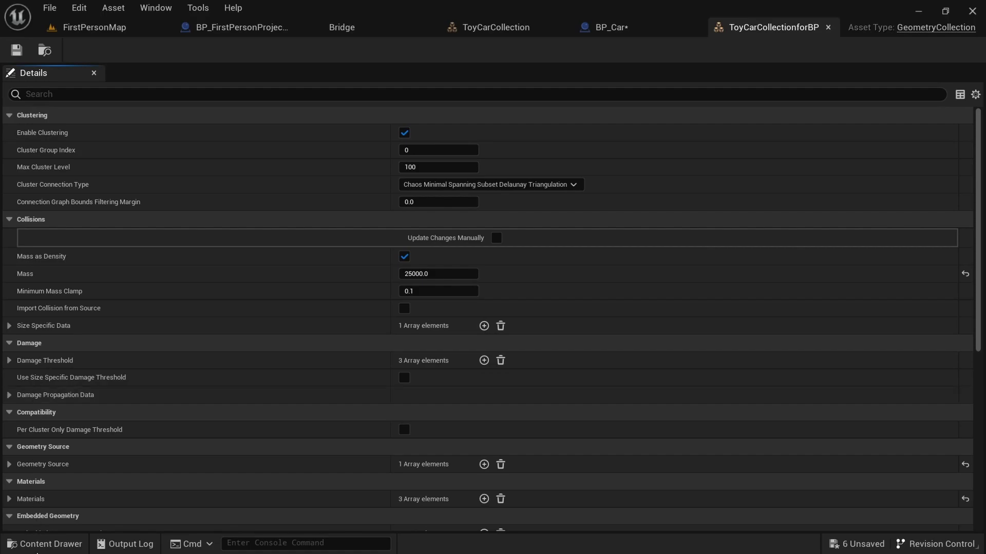
- Return to BP_Car's event graph and compile the blueprint
{"action": "left_click", "coordinate": [45, 544]}
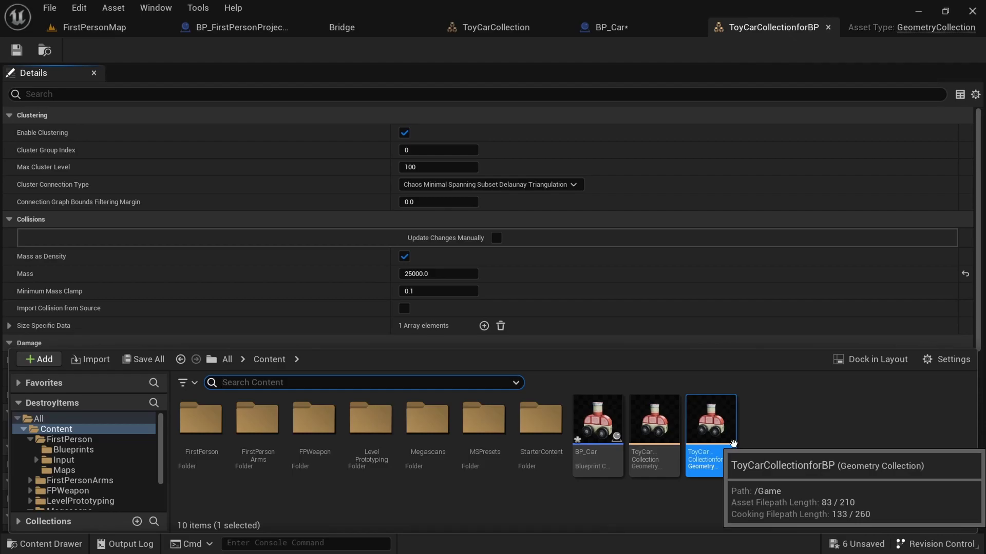
{"action": "left_click", "coordinate": [613, 27]}
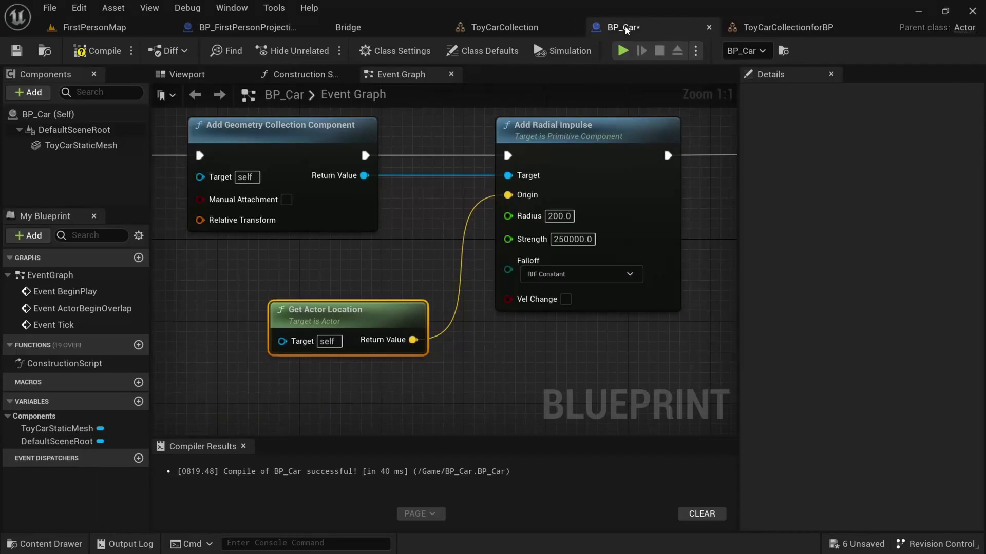
{"action": "right_click_drag", "start_coordinate": [391, 258], "coordinate": [409, 324]}
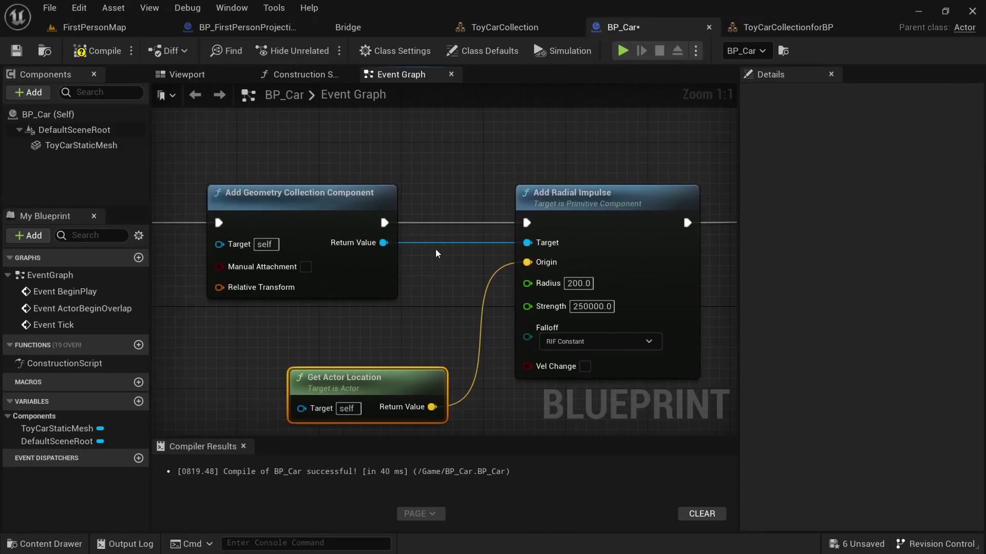
{"action": "left_click", "coordinate": [98, 50]}
- Play FirstPersonMap to watch how BP_Car breaks apart on the block, and stop the session
{"action": "left_click", "coordinate": [101, 29]}
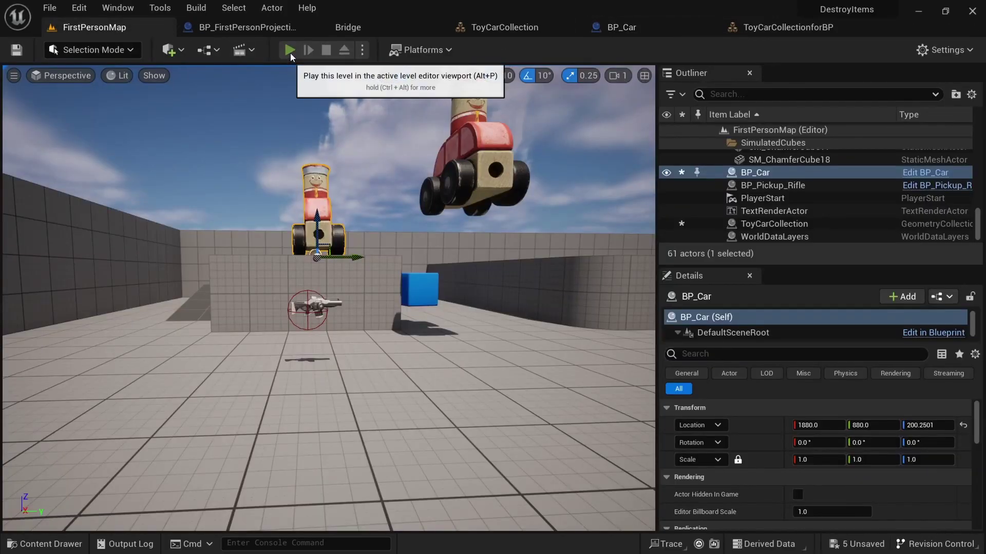
{"action": "left_click", "coordinate": [291, 51]}
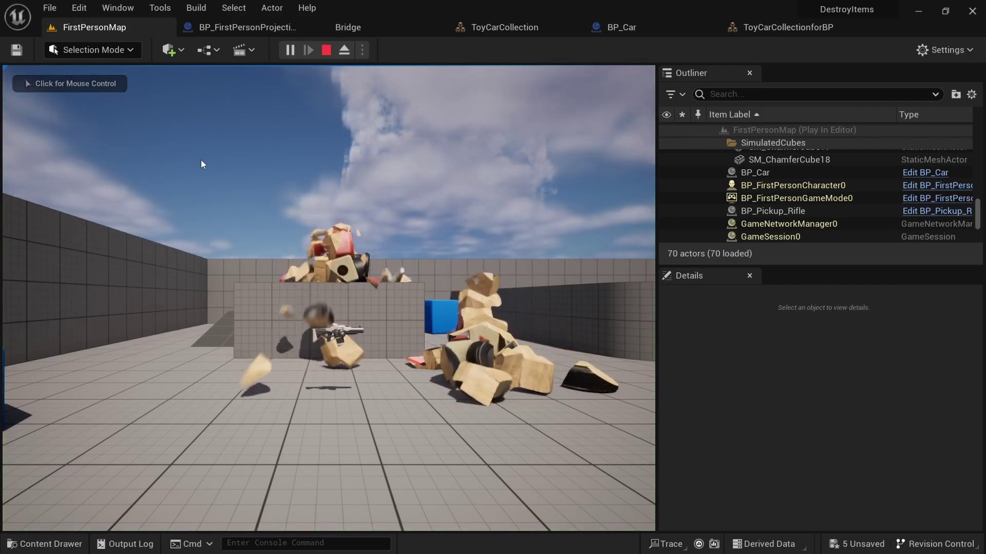
{"action": "left_click", "coordinate": [264, 210]}
{"action": "key", "text": "Escape"}
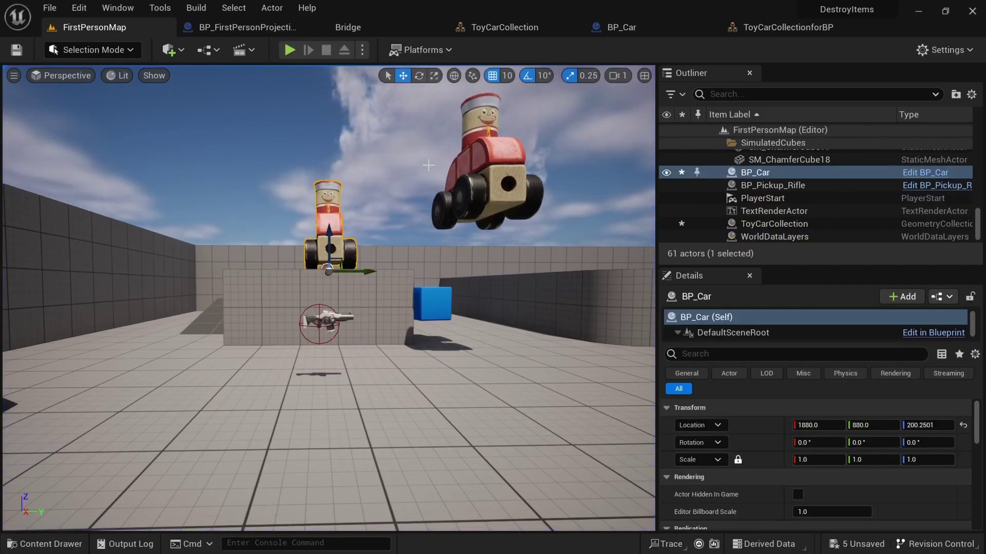
- Set the Add Radial Impulse node's Strength to 2500000 in BP_Car and compile the blueprint
{"action": "left_click", "coordinate": [621, 27]}
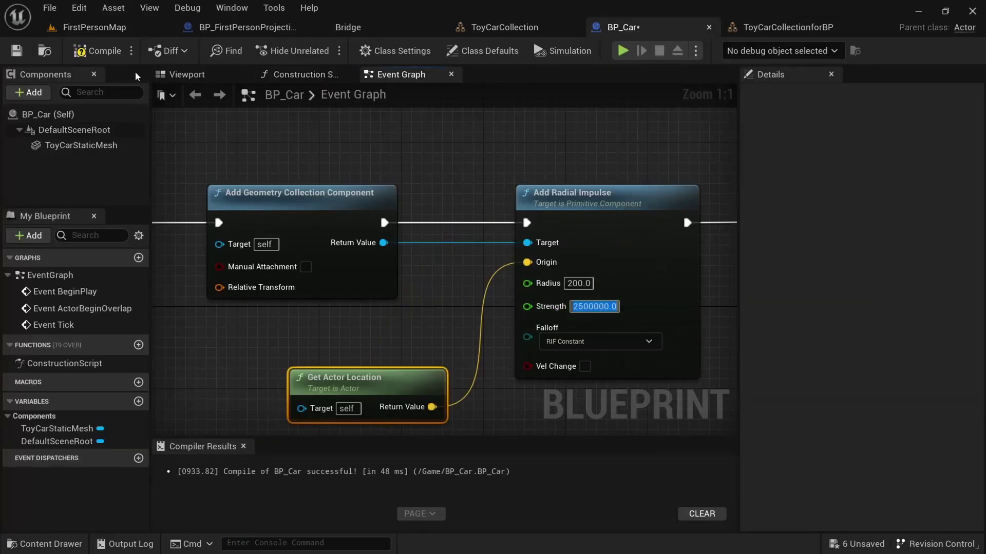
{"action": "left_click", "coordinate": [95, 54]}
- Play FirstPersonMap again, walk around the exploding cars to inspect the stronger impulse, and stop the session
{"action": "left_click", "coordinate": [95, 28]}
{"action": "left_click", "coordinate": [289, 49]}
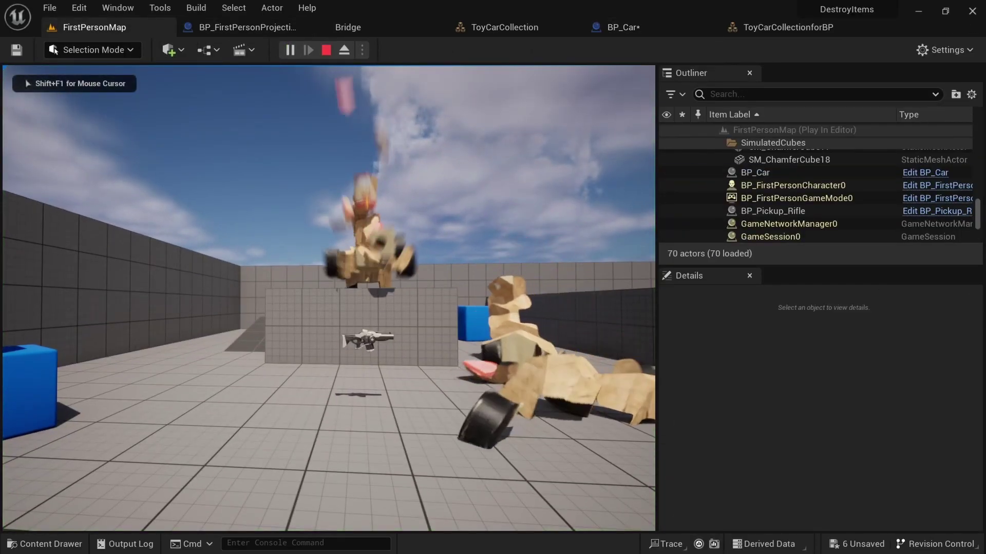
{"action": "key", "text": "w"}
{"action": "key", "text": "d"}
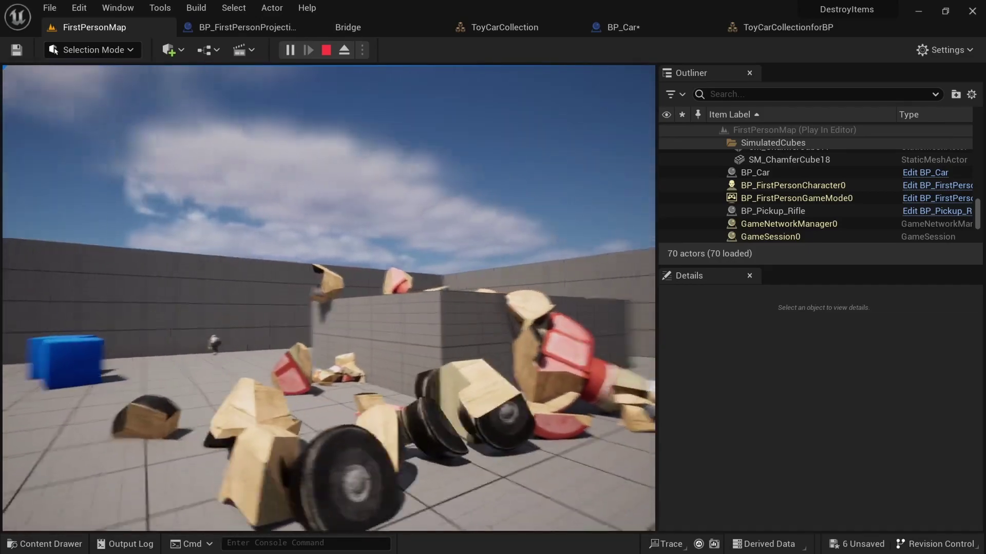
{"action": "key", "text": "w"}
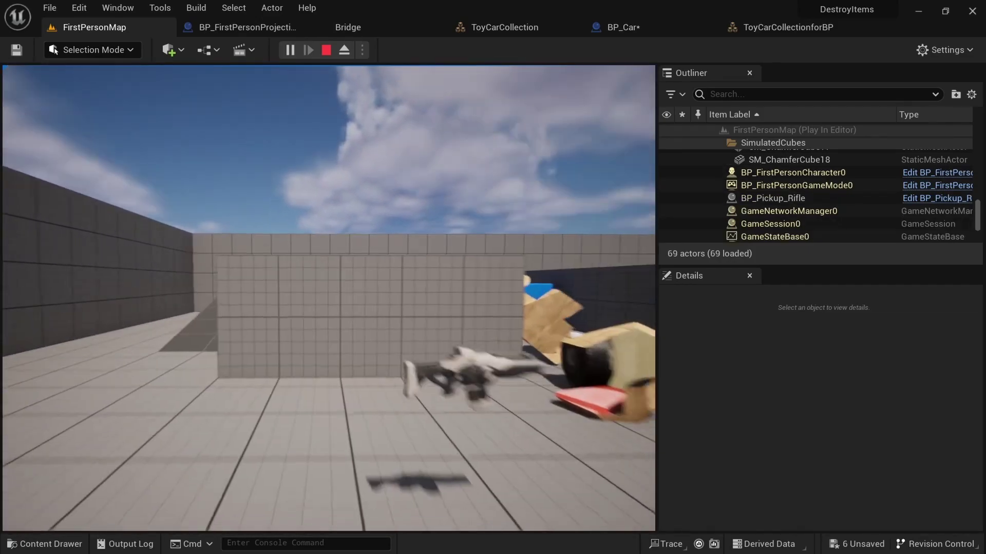
{"action": "key", "text": "Escape"}
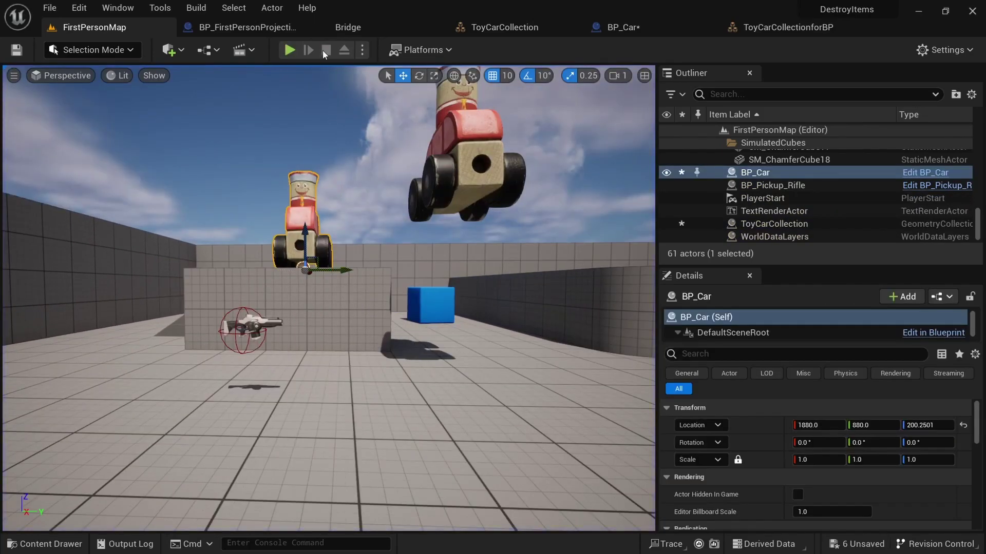
- Review the first part of BP_Car's event graph, from Event BeginPlay and the Delay to Destroy Component
{"action": "left_click", "coordinate": [609, 27]}
{"action": "right_click_drag", "start_coordinate": [294, 142], "coordinate": [567, 147]}
{"action": "scroll", "coordinate": [568, 147], "scroll_direction": "down", "scroll_amount": 3}
{"action": "right_click_drag", "start_coordinate": [334, 152], "coordinate": [322, 180]}
{"action": "scroll", "coordinate": [322, 180], "scroll_direction": "up", "scroll_amount": 2}
{"action": "right_click_drag", "start_coordinate": [430, 173], "coordinate": [283, 162]}
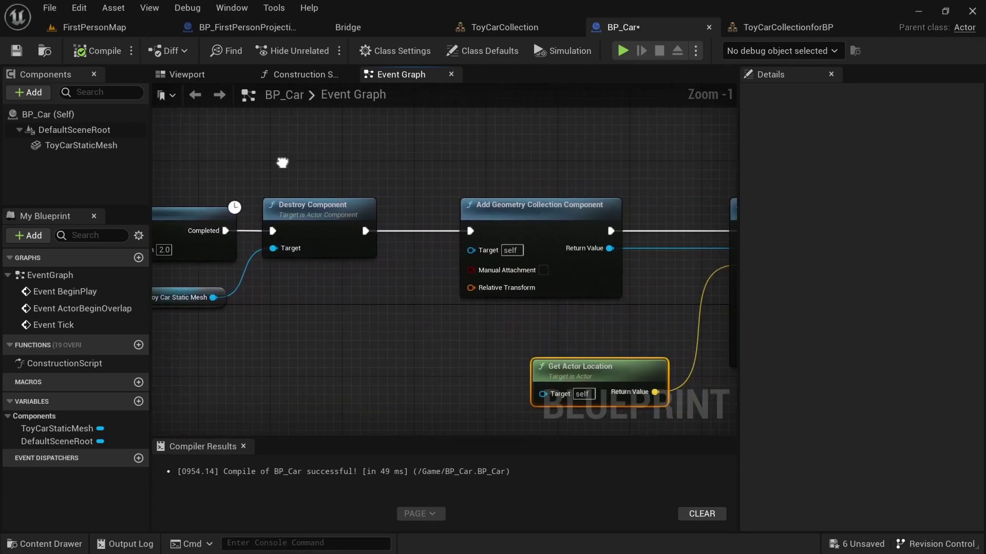
{"action": "right_click_drag", "start_coordinate": [201, 186], "coordinate": [372, 176]}
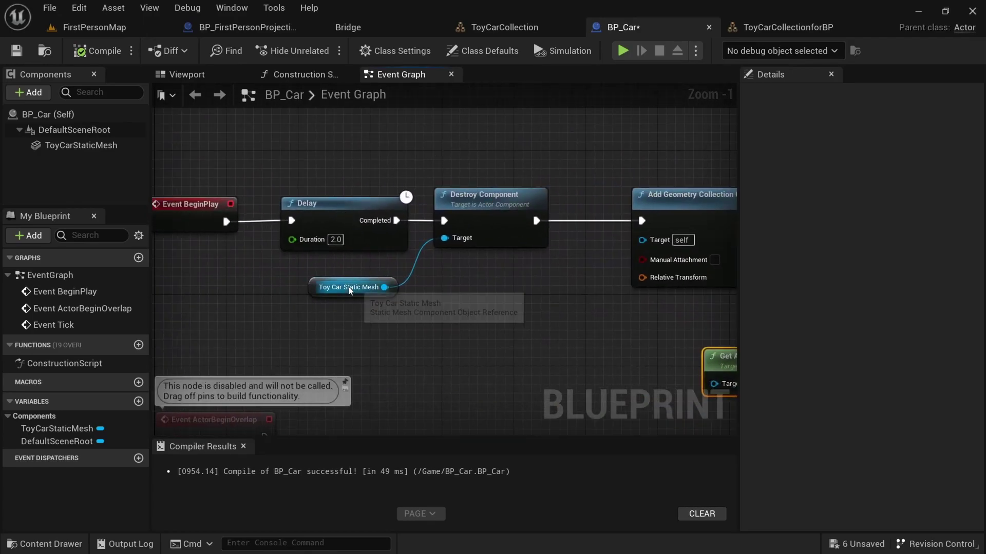
{"action": "right_click_drag", "start_coordinate": [545, 284], "coordinate": [308, 275]}
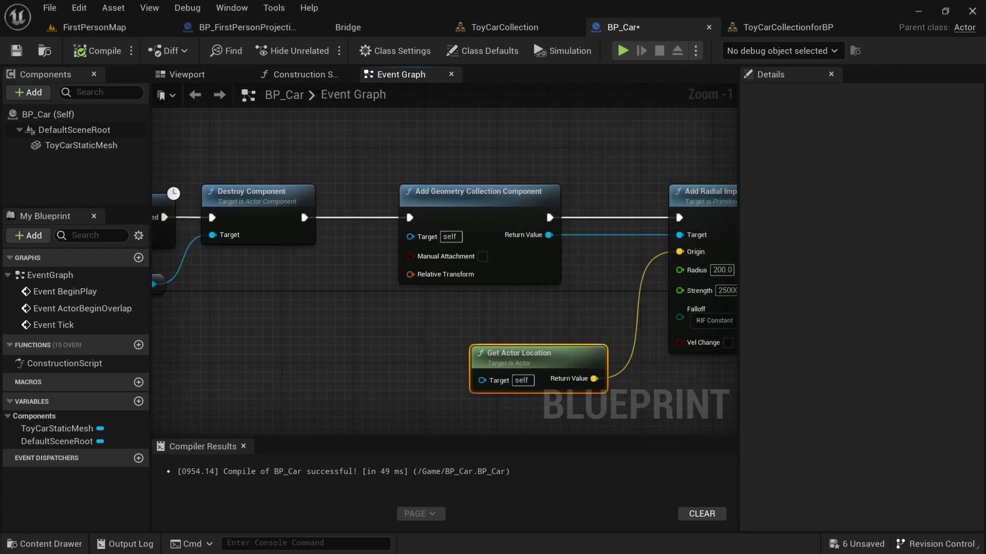
{"action": "right_click_drag", "start_coordinate": [246, 227], "coordinate": [346, 222]}
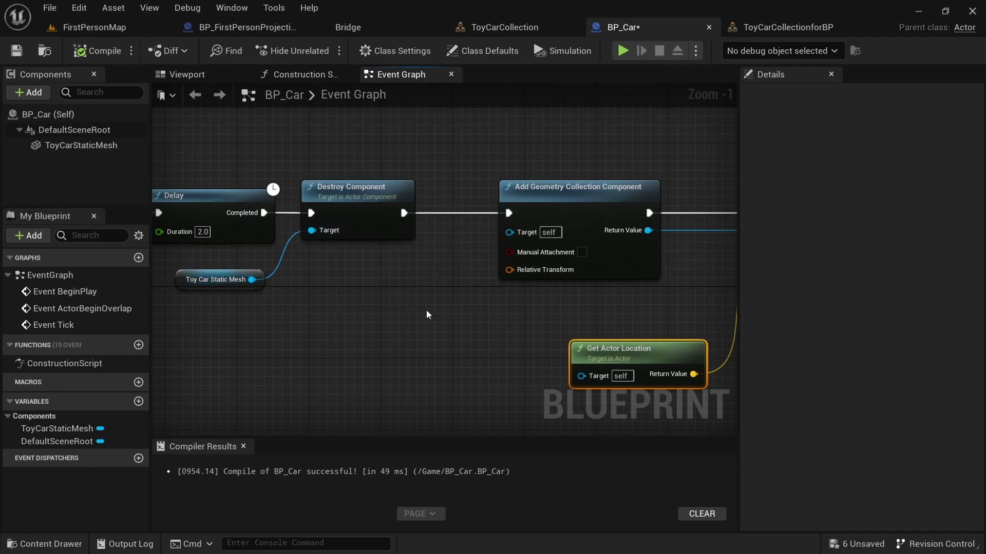
- Examine the Add Geometry Collection Component node's details and the Radial Impulse, Delay and Destroy Actor nodes after it
{"action": "right_click_drag", "start_coordinate": [427, 310], "coordinate": [170, 322]}
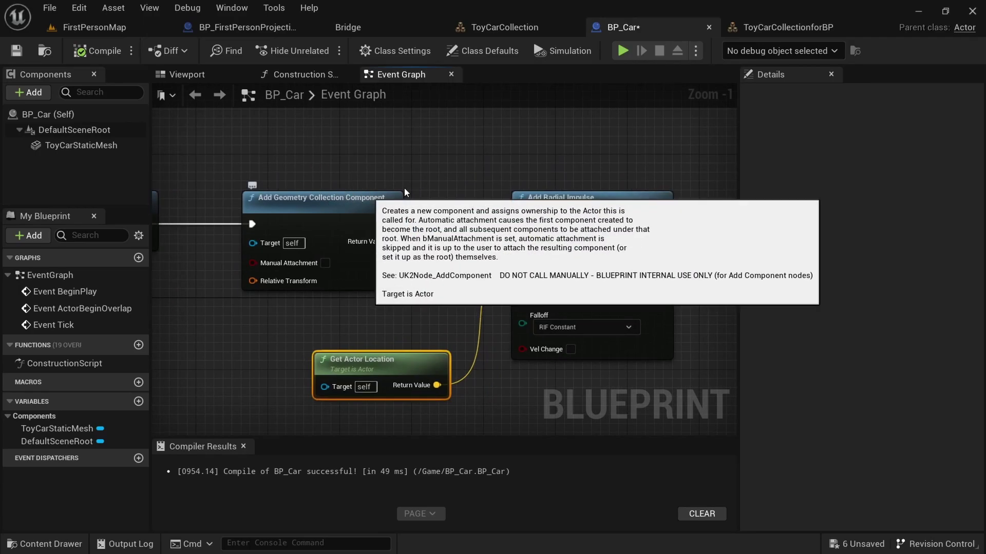
{"action": "right_click_drag", "start_coordinate": [448, 193], "coordinate": [334, 174]}
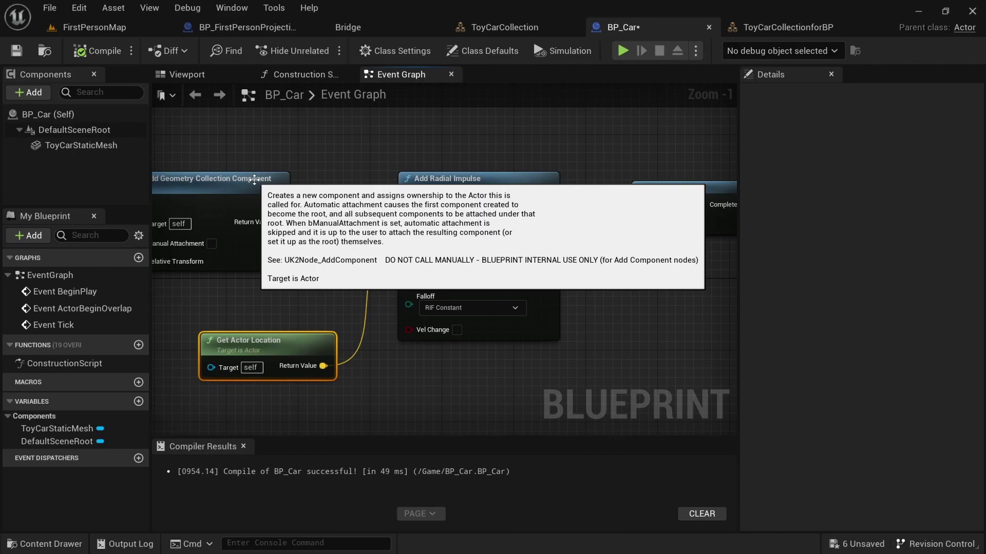
{"action": "left_click", "coordinate": [254, 180]}
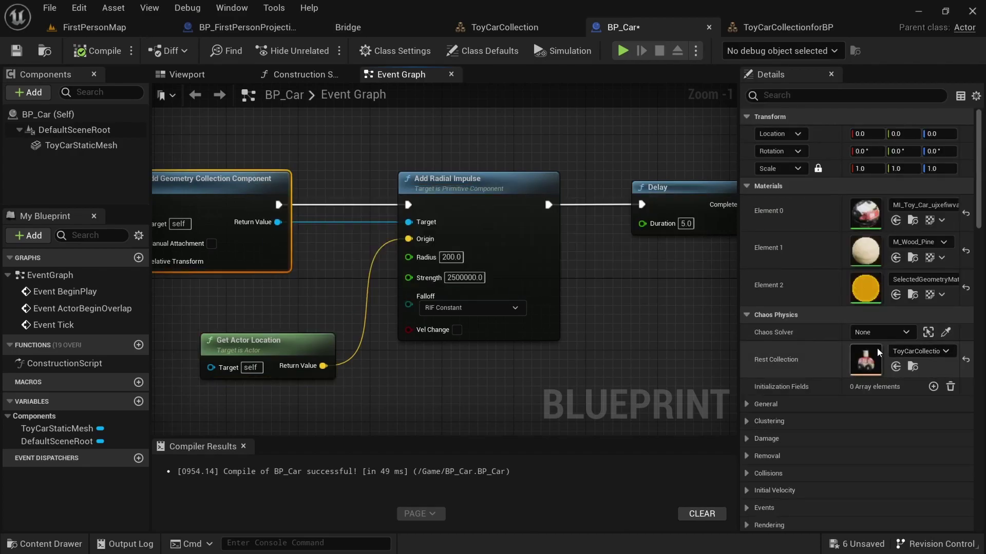
{"action": "left_click", "coordinate": [476, 197]}
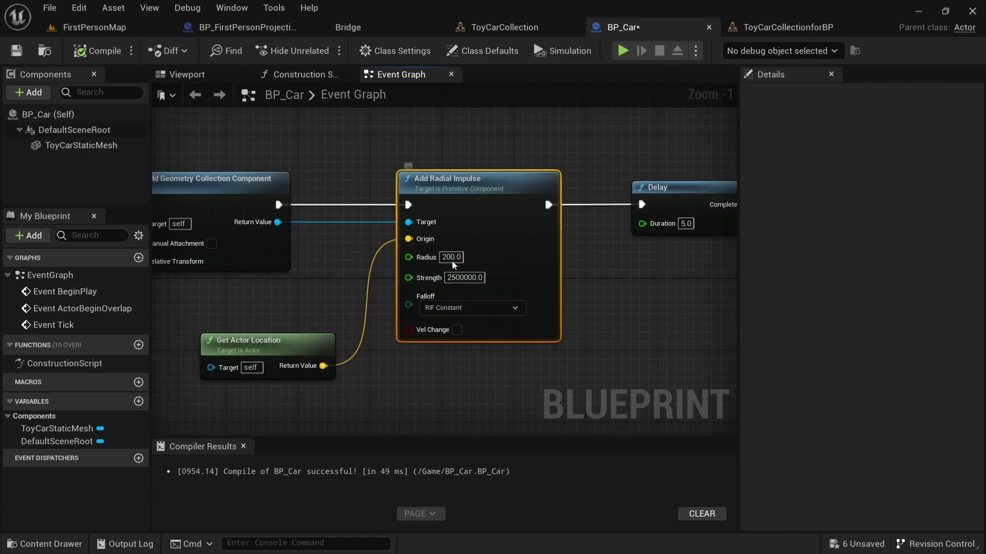
{"action": "right_click_drag", "start_coordinate": [686, 314], "coordinate": [480, 318]}
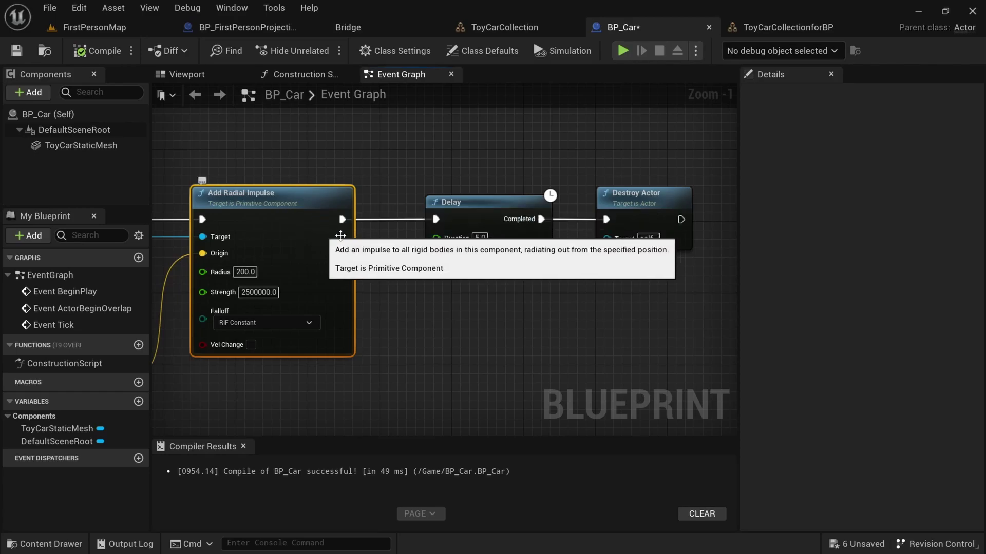
{"action": "left_click", "coordinate": [488, 210]}
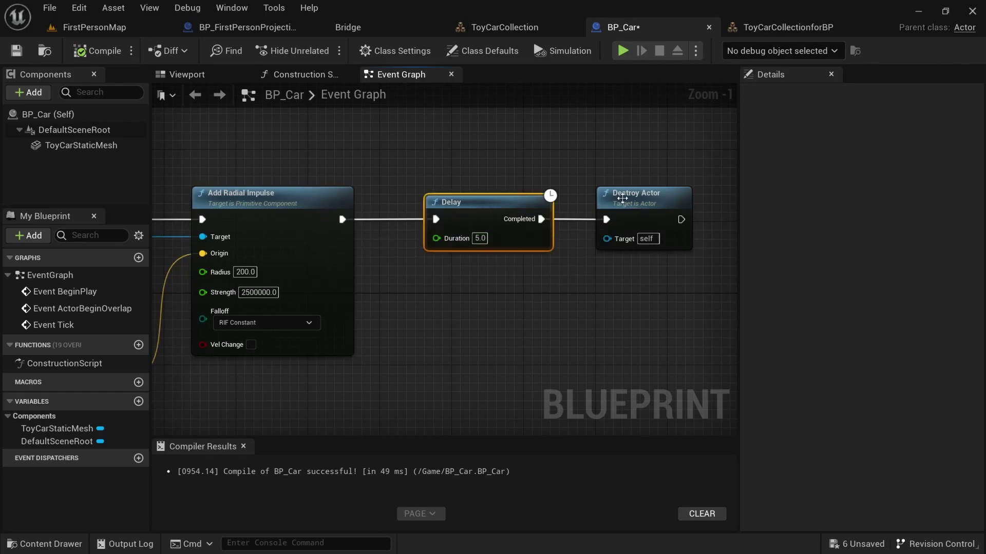
{"action": "left_click", "coordinate": [644, 198]}
- Place the ToyCarCollectionforBP editor beside ToyCarCollection and compare the collision and mass settings of both collections
{"action": "left_click", "coordinate": [94, 28]}
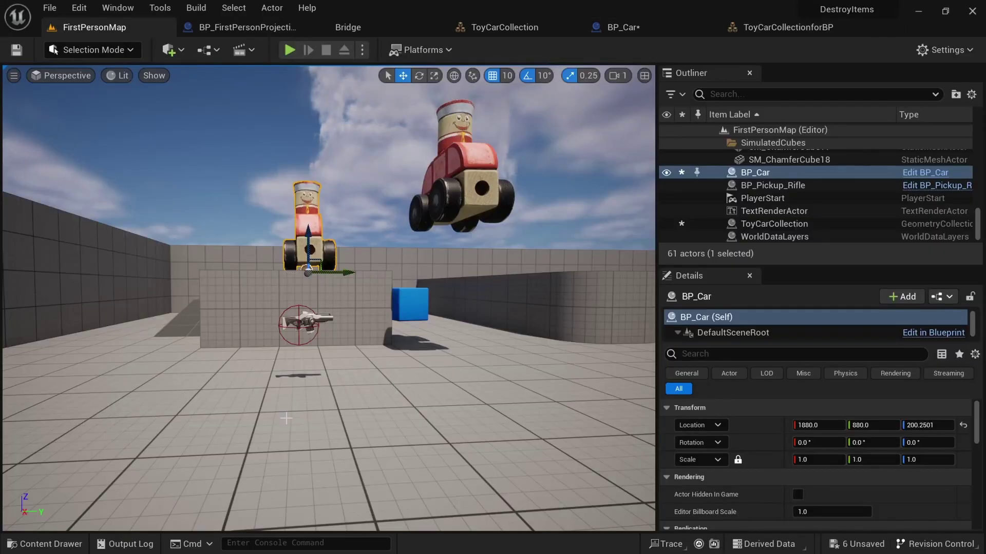
{"action": "left_click", "coordinate": [504, 28]}
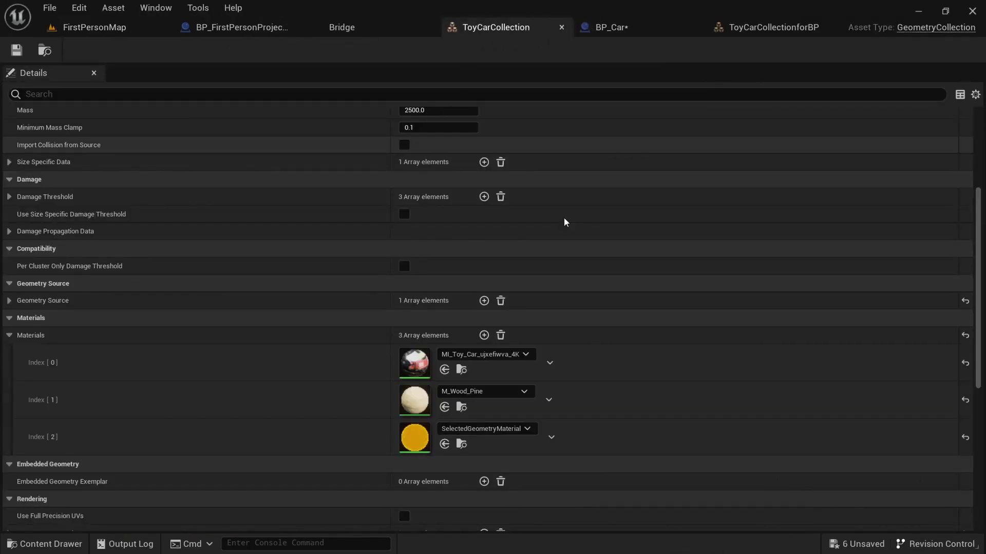
{"action": "left_click", "coordinate": [749, 27]}
{"action": "left_click_drag", "start_coordinate": [599, 10], "coordinate": [569, 33]}
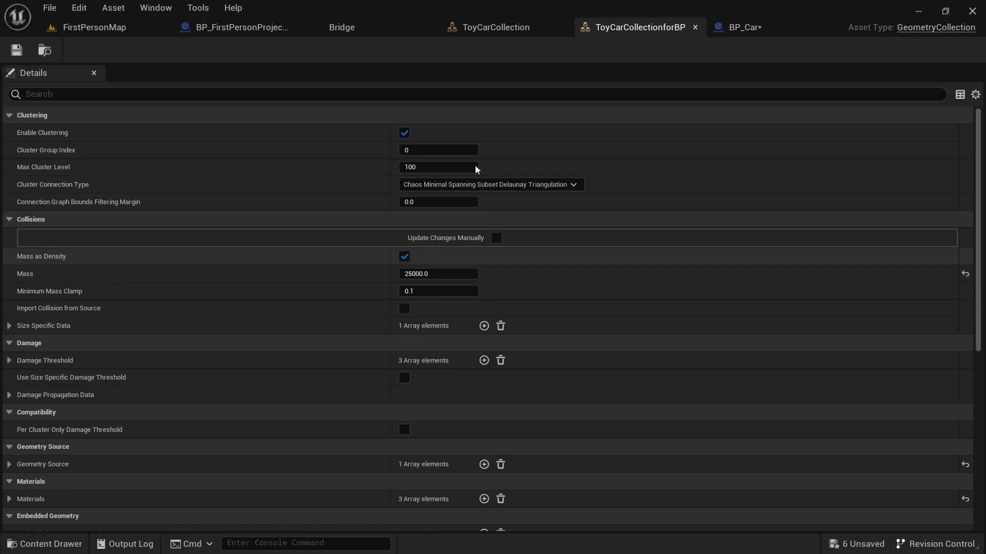
{"action": "left_click", "coordinate": [495, 28]}
{"action": "scroll", "coordinate": [539, 167], "scroll_direction": "up", "scroll_amount": 3}
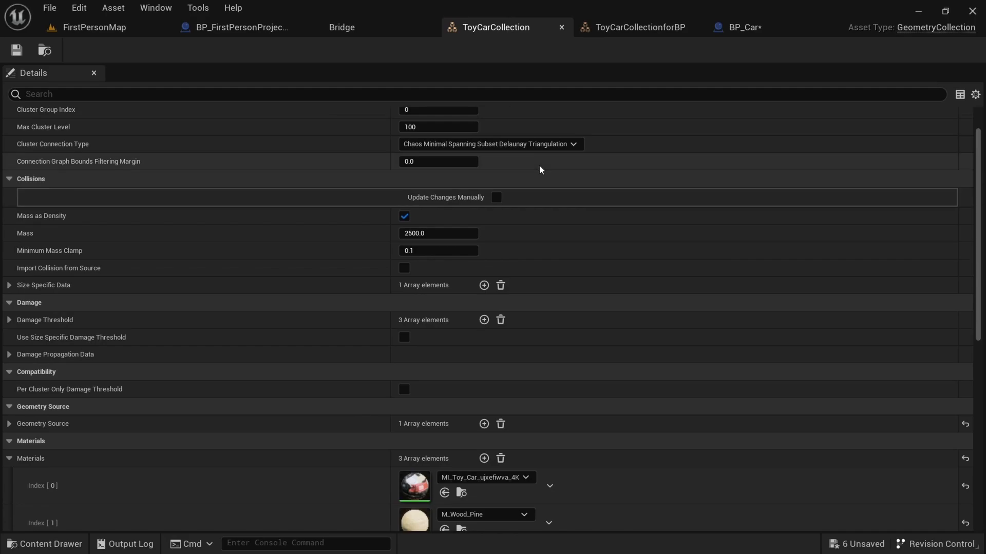
- Expand ToyCarCollection's Size Specific Data down to the settings of its first collision shape
{"action": "scroll", "coordinate": [539, 167], "scroll_direction": "up", "scroll_amount": 1}
{"action": "scroll", "coordinate": [537, 165], "scroll_direction": "down", "scroll_amount": 10}
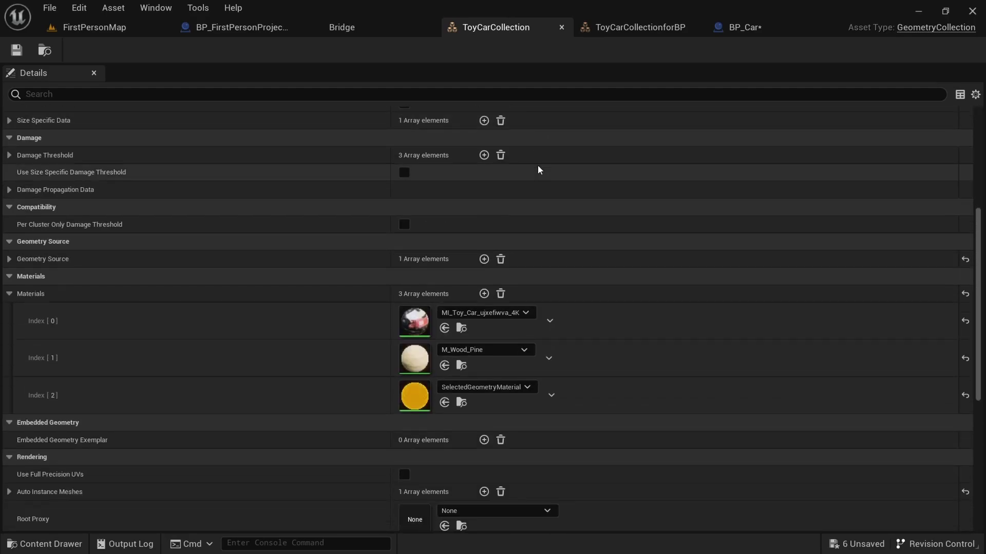
{"action": "scroll", "coordinate": [538, 170], "scroll_direction": "up", "scroll_amount": 10}
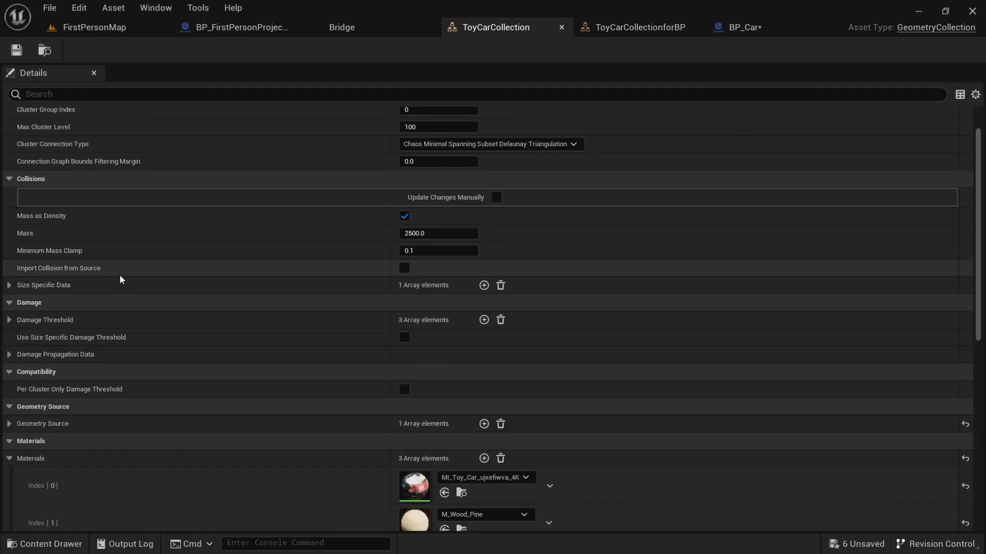
{"action": "scroll", "coordinate": [55, 277], "scroll_direction": "up", "scroll_amount": 1}
{"action": "left_click", "coordinate": [10, 306]}
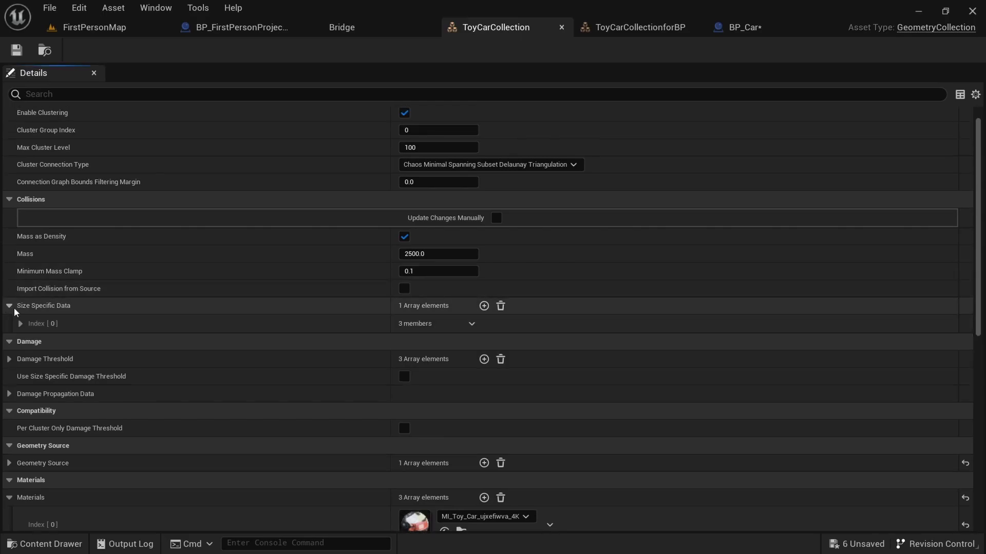
{"action": "left_click", "coordinate": [21, 324]}
{"action": "left_click", "coordinate": [30, 359]}
{"action": "left_click", "coordinate": [41, 376]}
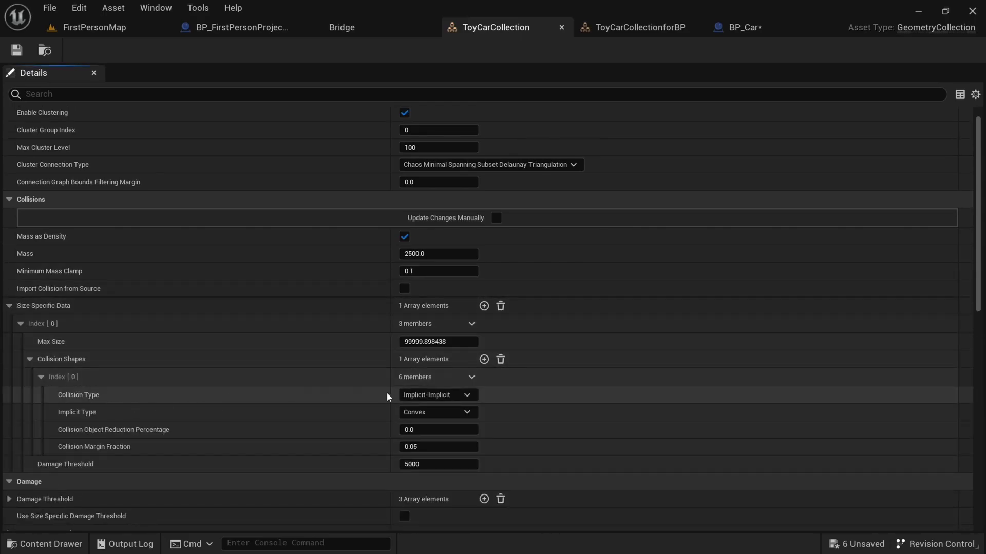
- Examine the available Collision Type and Implicit Type options of ToyCarCollection's collision shape without changing them
{"action": "left_click", "coordinate": [437, 399]}
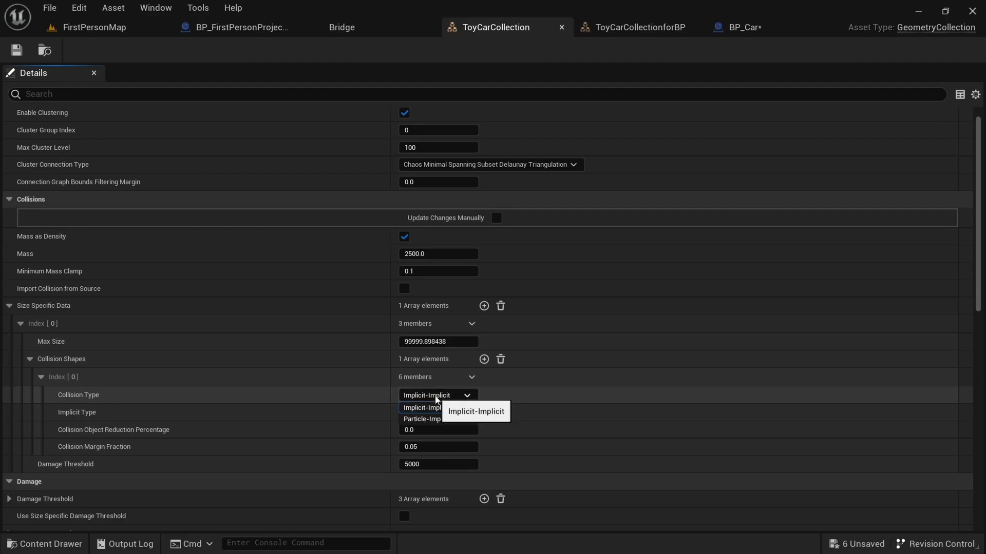
{"action": "left_click", "coordinate": [467, 402]}
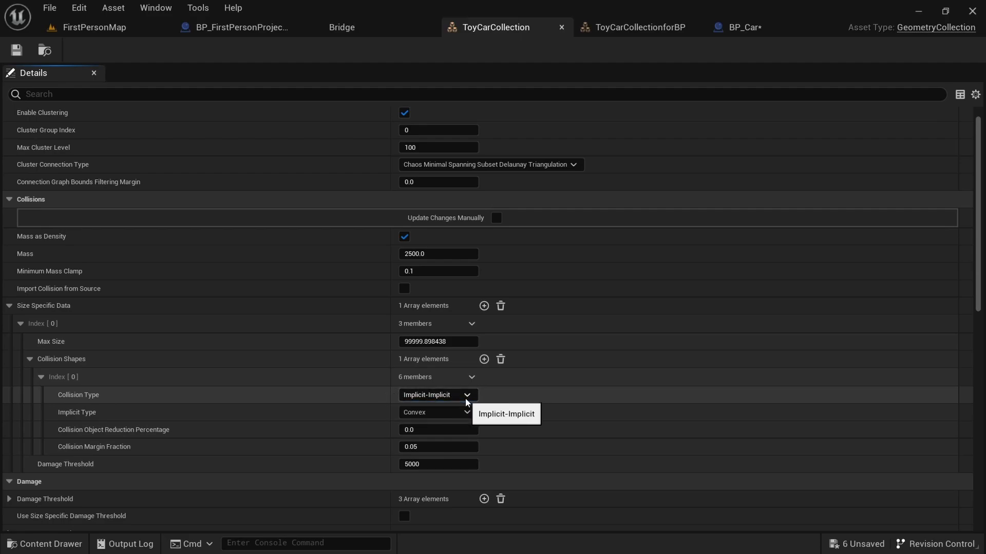
{"action": "left_click", "coordinate": [442, 413]}
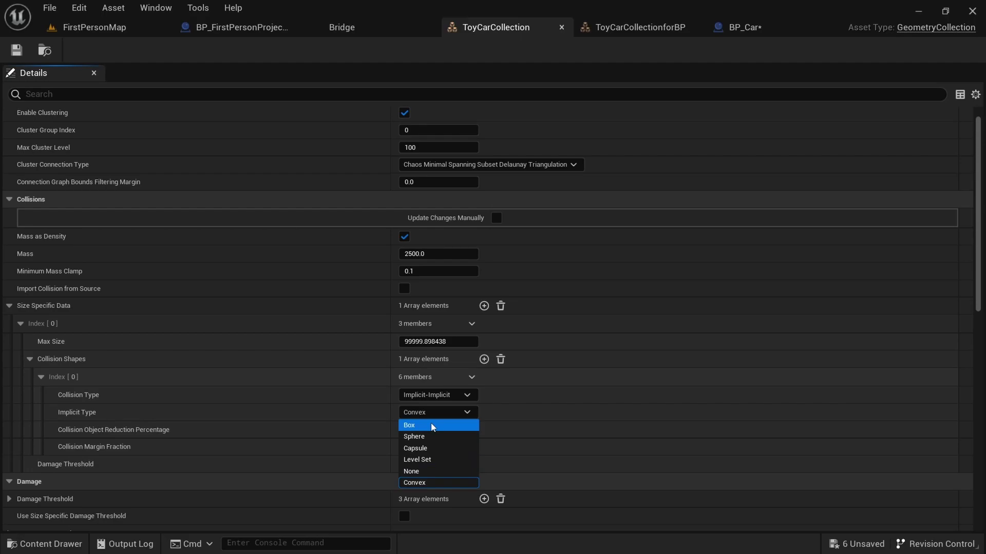
{"action": "left_click", "coordinate": [439, 411]}
- Expand ToyCarCollection's Damage Threshold array and review its per-level values
{"action": "scroll", "coordinate": [286, 331], "scroll_direction": "down", "scroll_amount": 2}
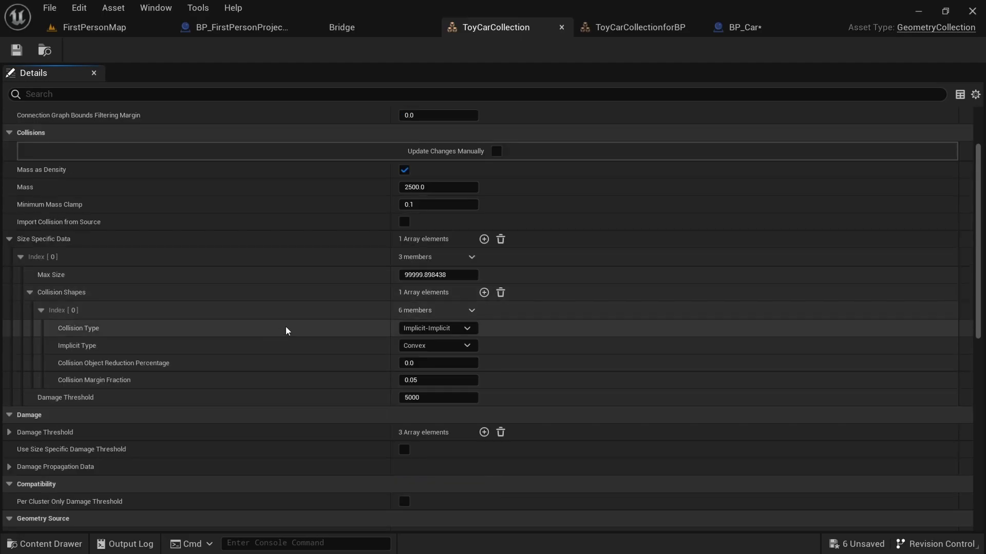
{"action": "left_click_drag", "start_coordinate": [979, 266], "coordinate": [981, 296]}
{"action": "left_click", "coordinate": [9, 355]}
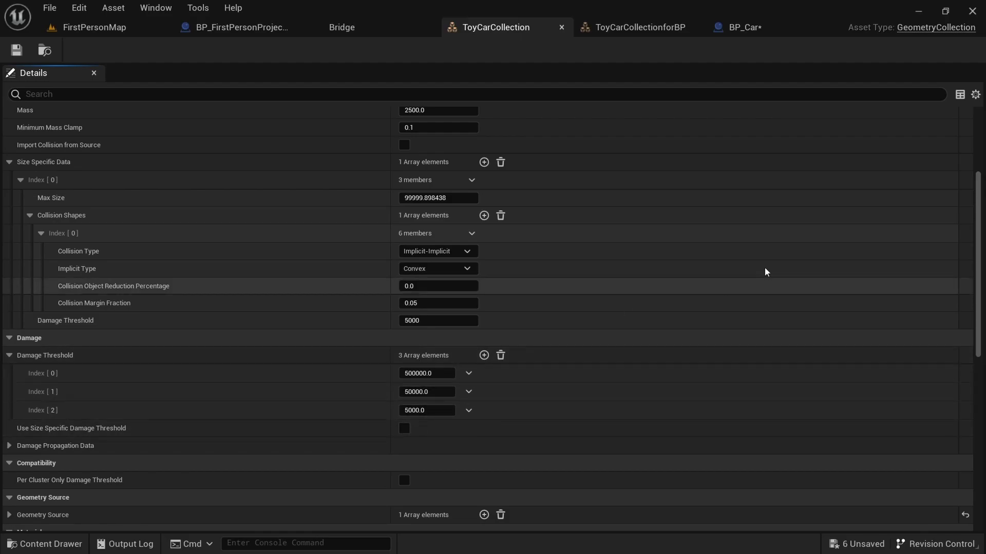
{"action": "scroll", "coordinate": [765, 272], "scroll_direction": "up", "scroll_amount": 4}
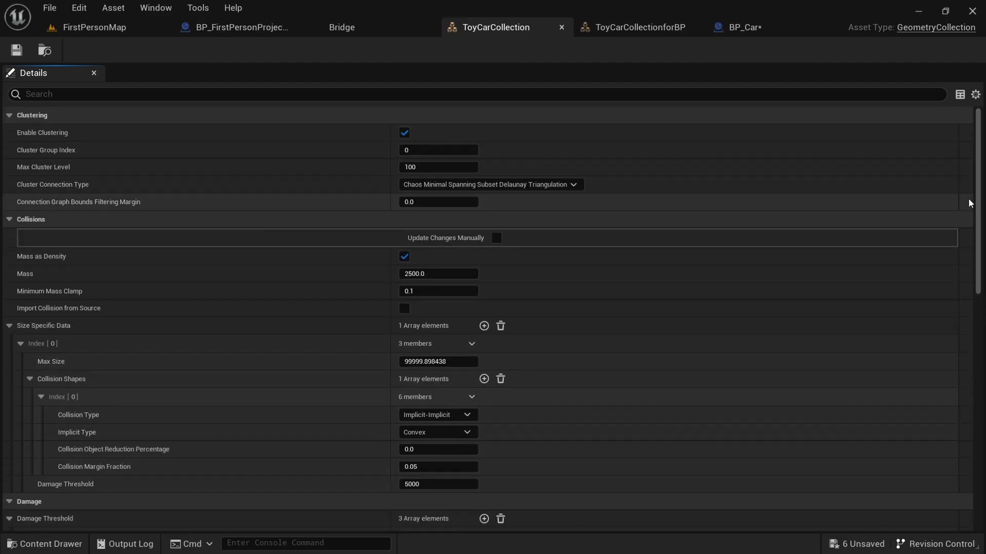
- Place a second ToyCarCollection in FirstPersonMap on the floor at about X 1320, Y 620, Z 0
{"action": "left_click", "coordinate": [123, 29]}
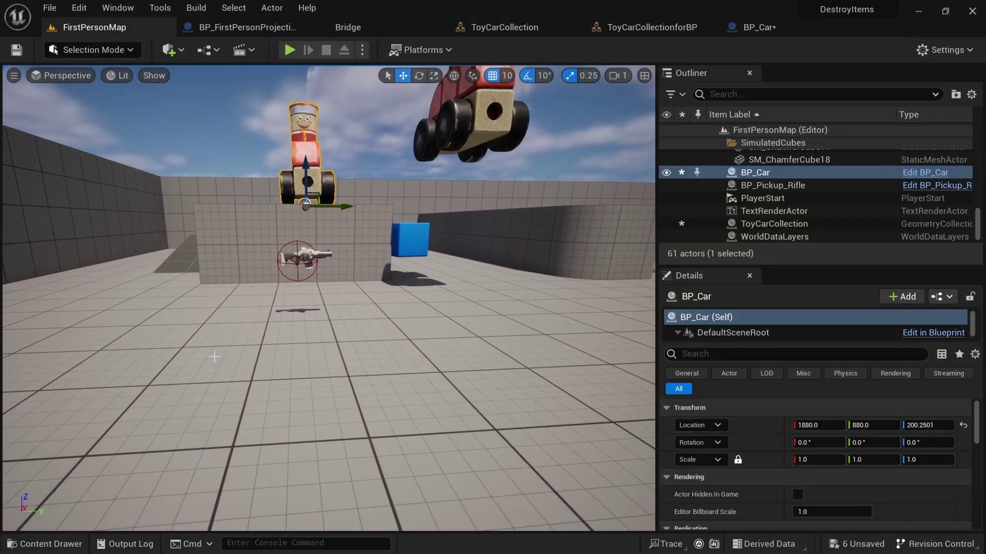
{"action": "left_click", "coordinate": [51, 544]}
{"action": "left_click", "coordinate": [650, 414]}
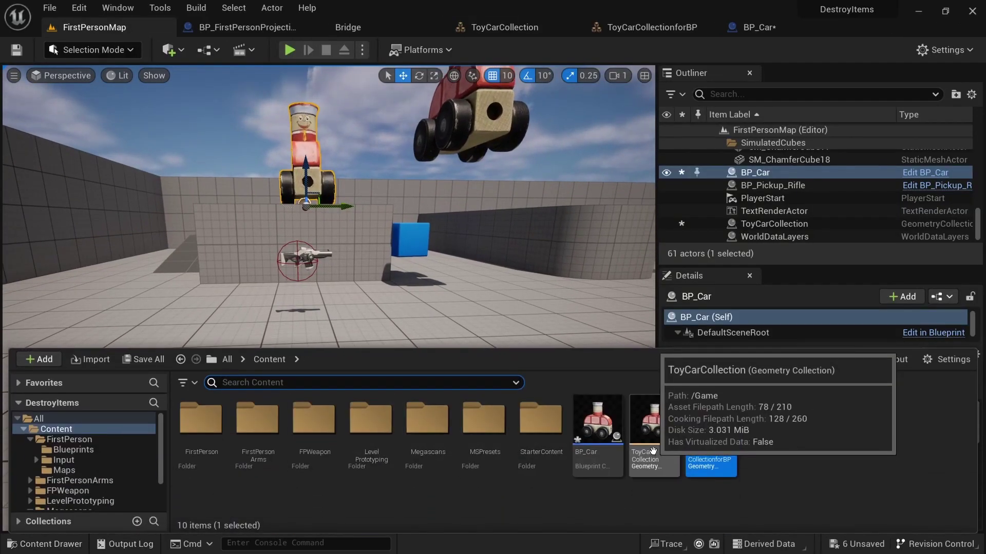
{"action": "left_click_drag", "start_coordinate": [650, 413], "coordinate": [93, 405]}
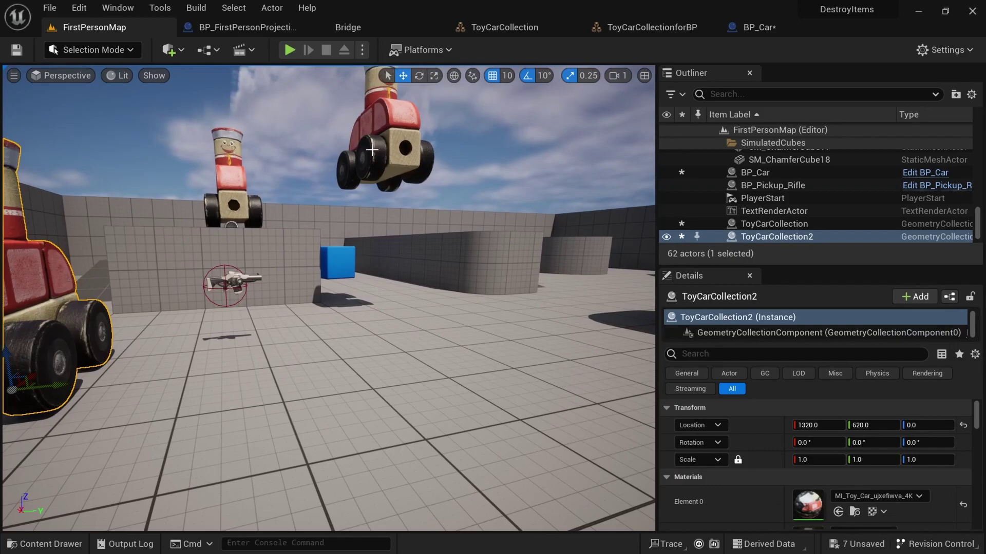
- Drop the floating ToyCarCollection actor onto the floor and move it nearer the player side, opposite the second toy car
{"action": "left_click", "coordinate": [373, 150]}
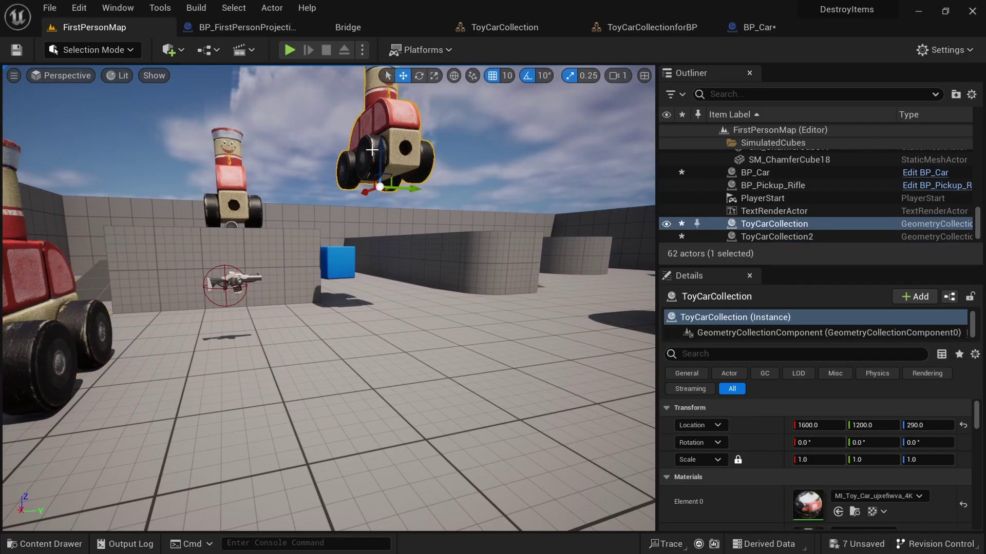
{"action": "key", "text": "End"}
{"action": "right_click_drag", "start_coordinate": [432, 282], "coordinate": [380, 342]}
{"action": "left_click", "coordinate": [332, 373]}
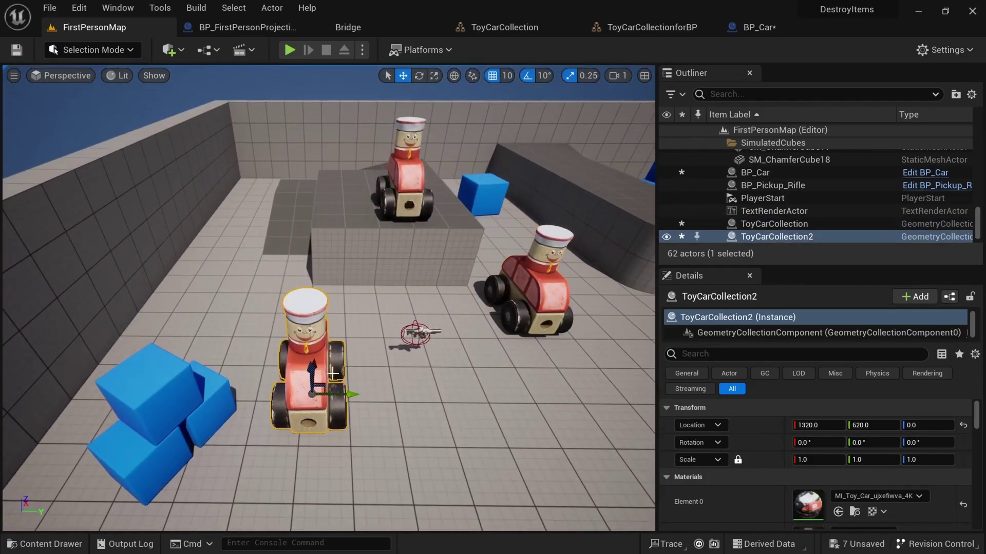
{"action": "left_click", "coordinate": [534, 302]}
{"action": "left_click_drag", "start_coordinate": [520, 287], "coordinate": [567, 334]}
- Move BP_Pickup_Rifle along the X axis to 1070, in front of the two toy cars
{"action": "left_click", "coordinate": [416, 333]}
{"action": "right_click_drag", "start_coordinate": [416, 334], "coordinate": [437, 325]}
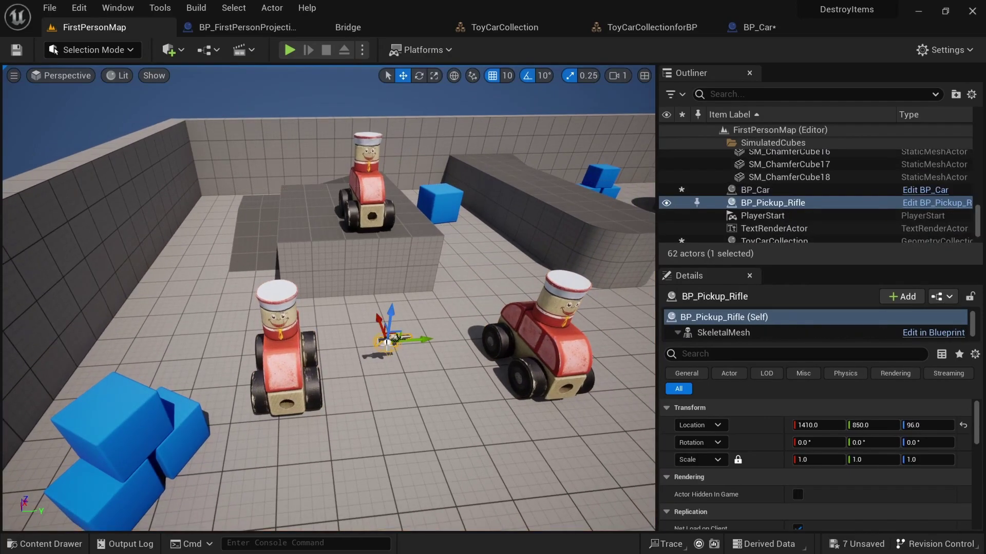
{"action": "left_click_drag", "start_coordinate": [379, 323], "coordinate": [430, 452]}
{"action": "right_click_drag", "start_coordinate": [397, 417], "coordinate": [424, 434]}
- Play FirstPersonMap, pick up the rifle, shoot both toy cars and their debris, and stop the session
{"action": "left_click", "coordinate": [289, 50]}
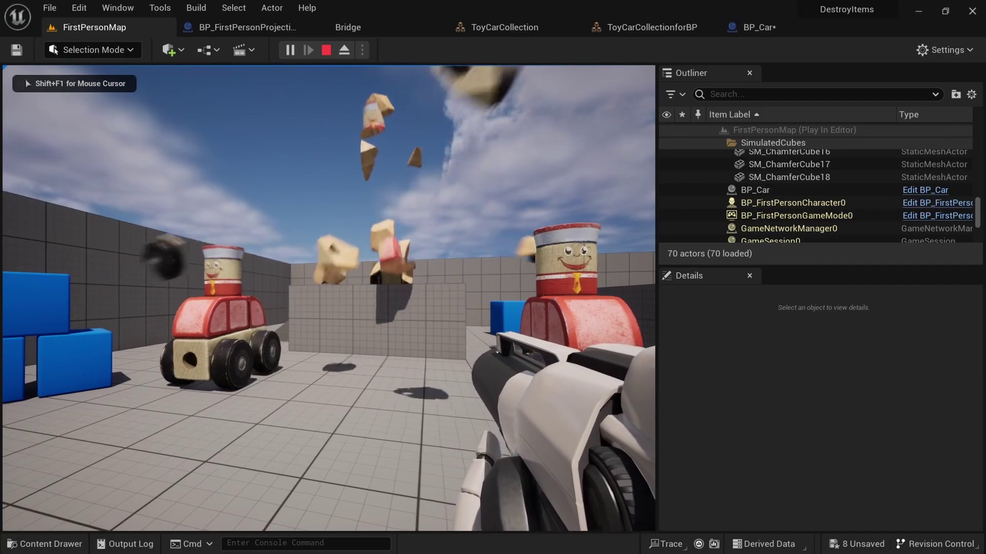
{"action": "key", "text": "w"}
{"action": "left_click", "coordinate": [329, 297]}
{"action": "left_click", "coordinate": [328, 298]}
{"action": "left_click", "coordinate": [329, 297]}
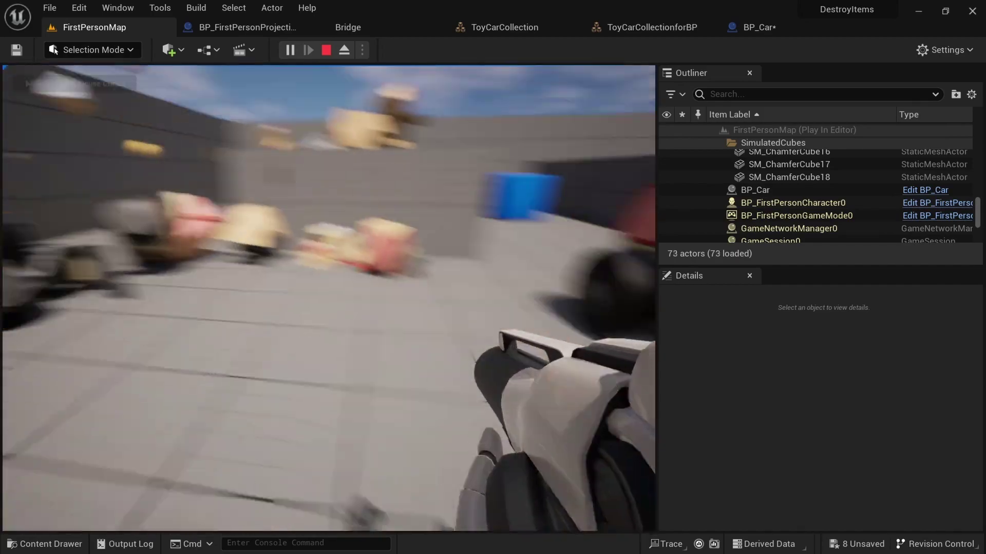
{"action": "left_click", "coordinate": [329, 297]}
{"action": "left_click", "coordinate": [328, 297]}
{"action": "left_click", "coordinate": [329, 297]}
{"action": "key", "text": "w"}
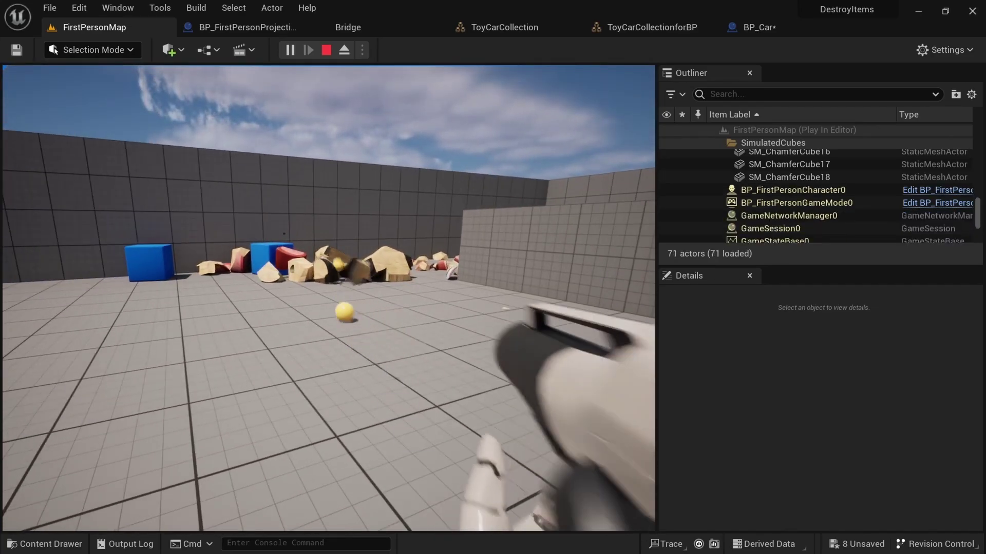
{"action": "key", "text": "w"}
{"action": "left_click", "coordinate": [328, 298]}
{"action": "left_click", "coordinate": [329, 298]}
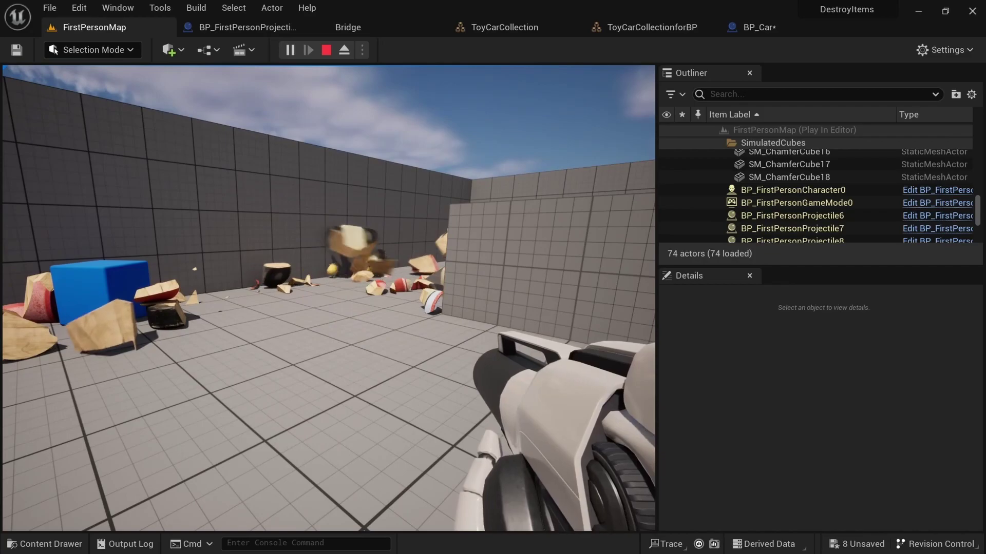
{"action": "key", "text": "Escape"}
- Play FirstPersonMap again from a view facing all three cars, shoot them with the rifle and walk among the fragments
{"action": "key", "text": "f"}
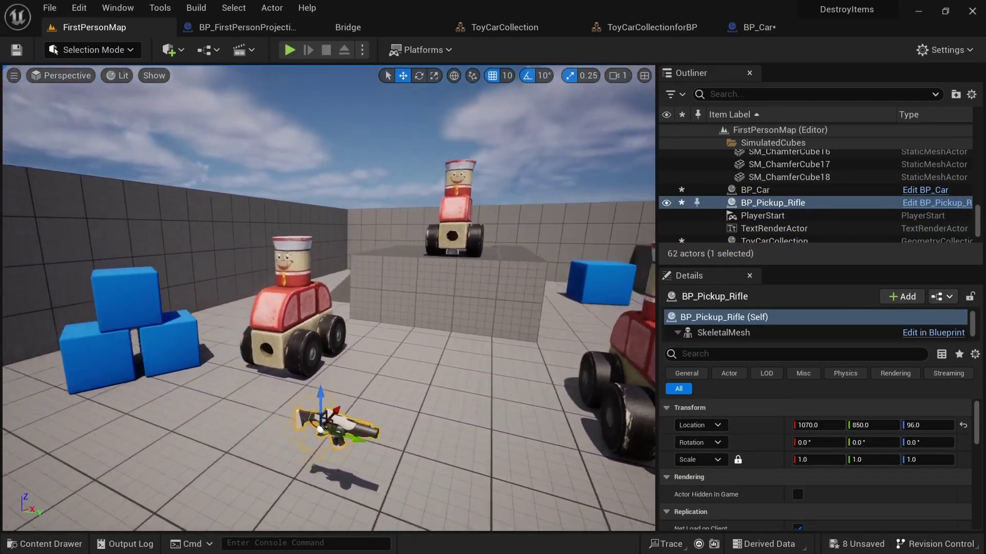
{"action": "key", "text": "a"}
{"action": "right_click_drag", "start_coordinate": [382, 221], "coordinate": [432, 217]}
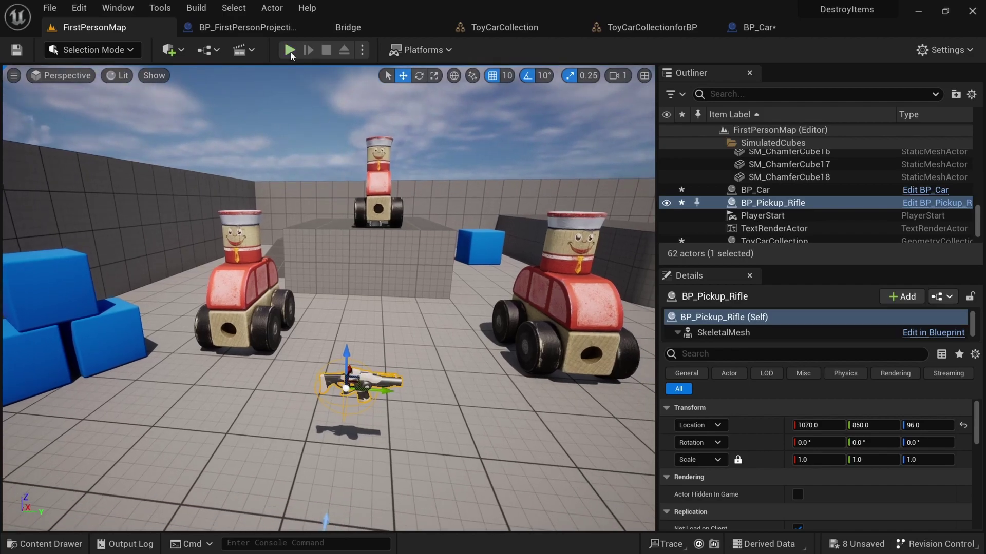
{"action": "left_click", "coordinate": [289, 50]}
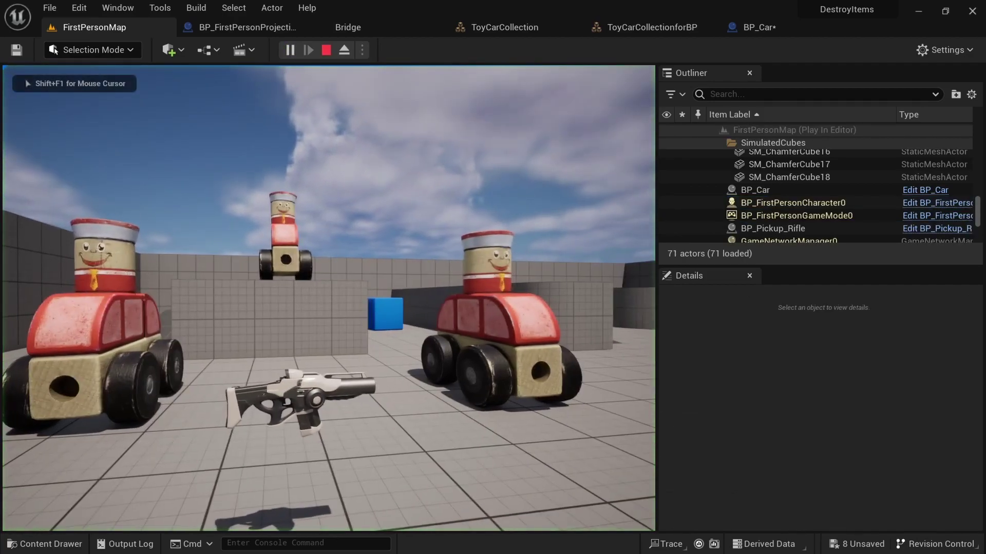
{"action": "key", "text": "w"}
{"action": "left_click", "coordinate": [328, 297]}
{"action": "left_click", "coordinate": [329, 298]}
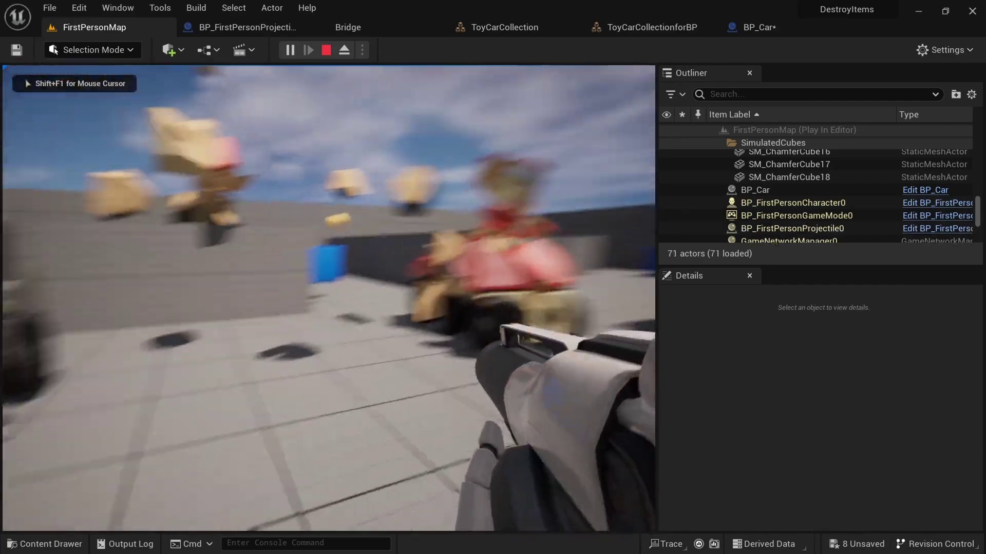
{"action": "left_click", "coordinate": [328, 298]}
{"action": "left_click", "coordinate": [329, 298]}
{"action": "left_click", "coordinate": [328, 298]}
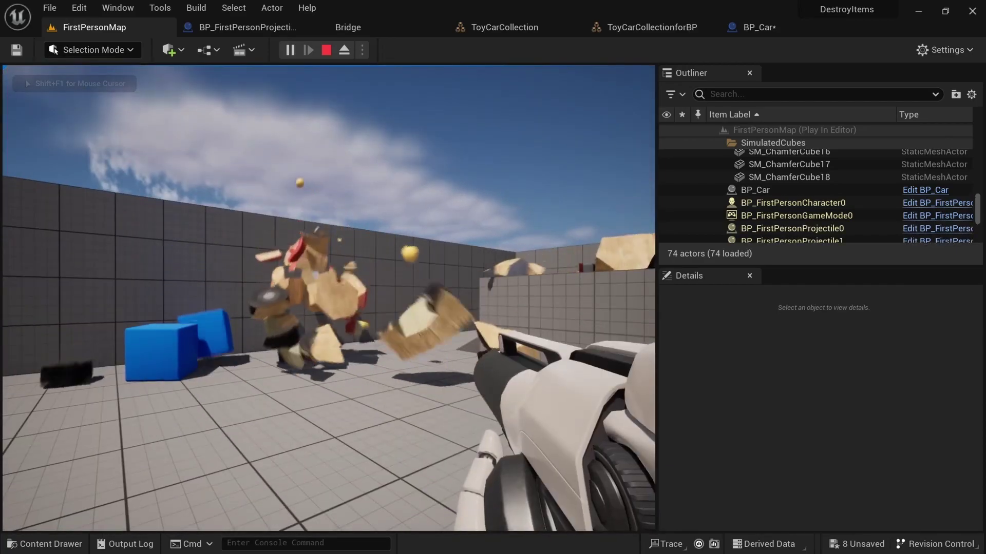
{"action": "key", "text": "w"}
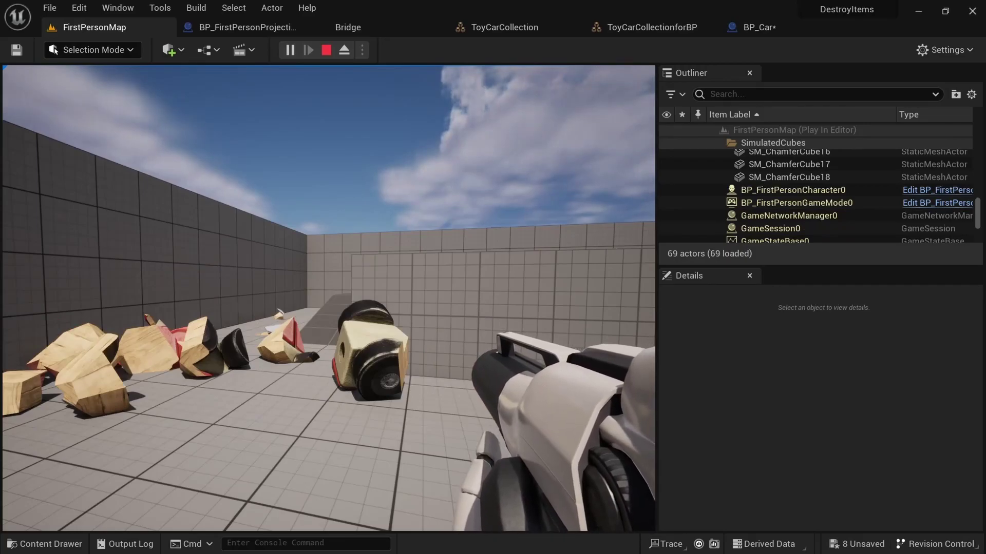